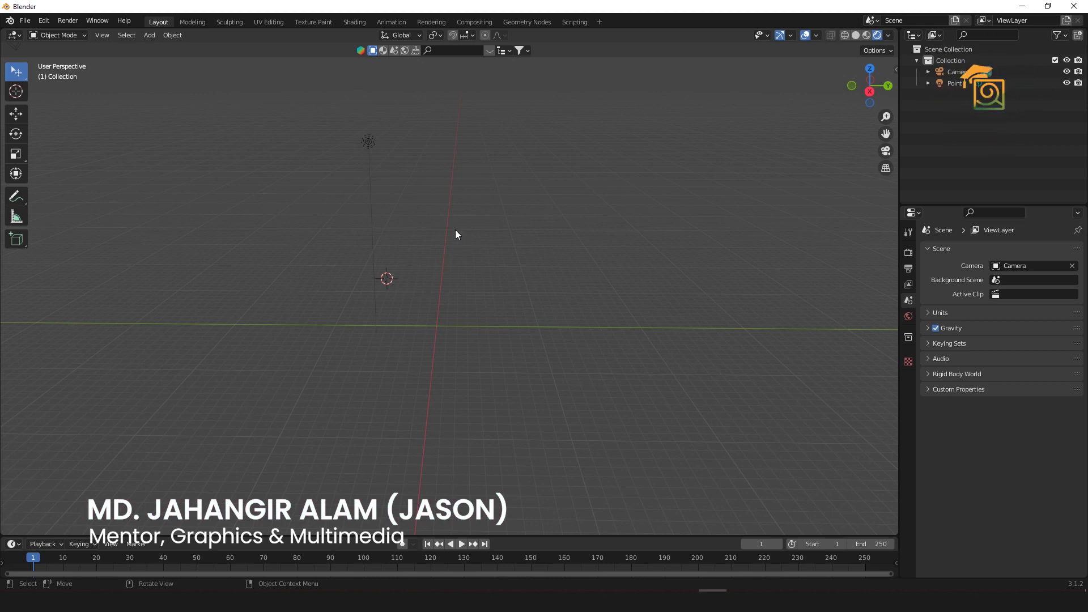
Add a mesh cube at the 3D cursor and scale it up uniformly to several times its original size.
key(shift+a)
mouse_move(456, 233)
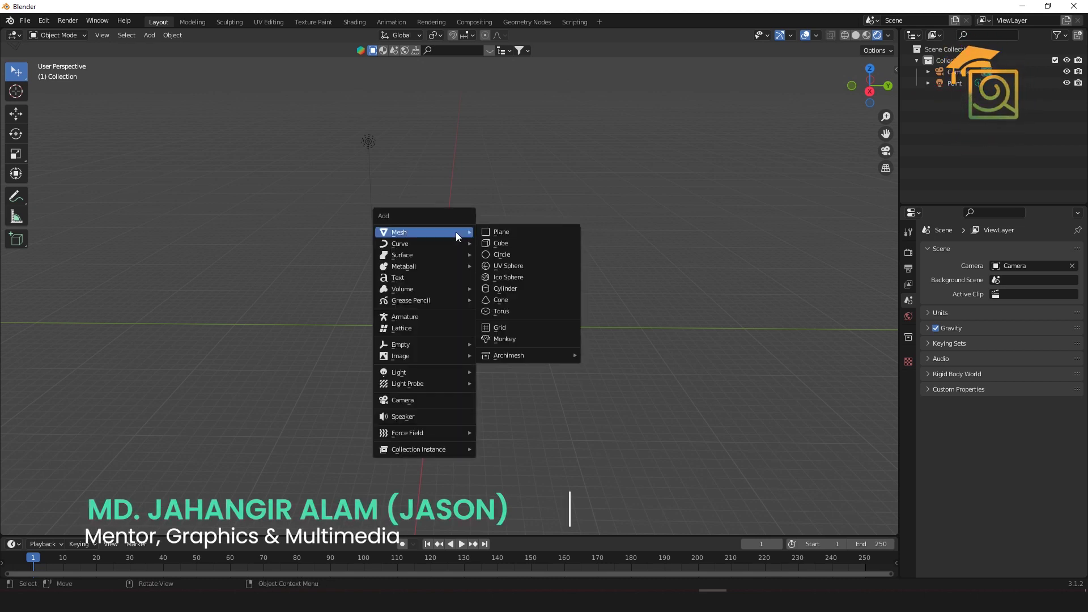
click(523, 246)
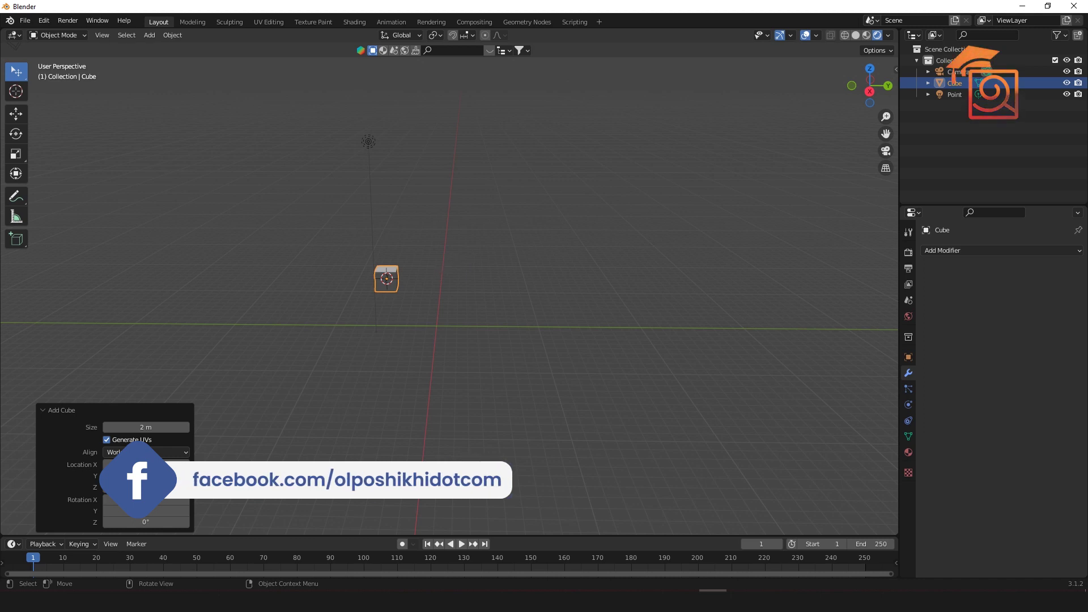
key(s)
click(567, 231)
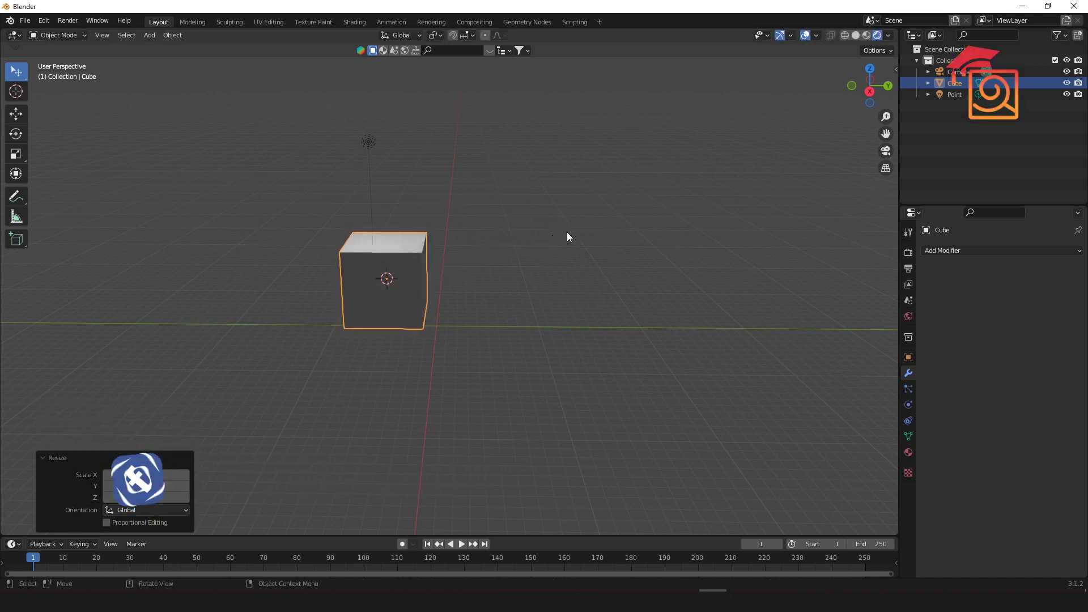
Move the cube about 11.7 m along the Y axis, away from the 3D cursor.
key(g)
click(610, 256)
middle_drag(607, 258, 763, 377)
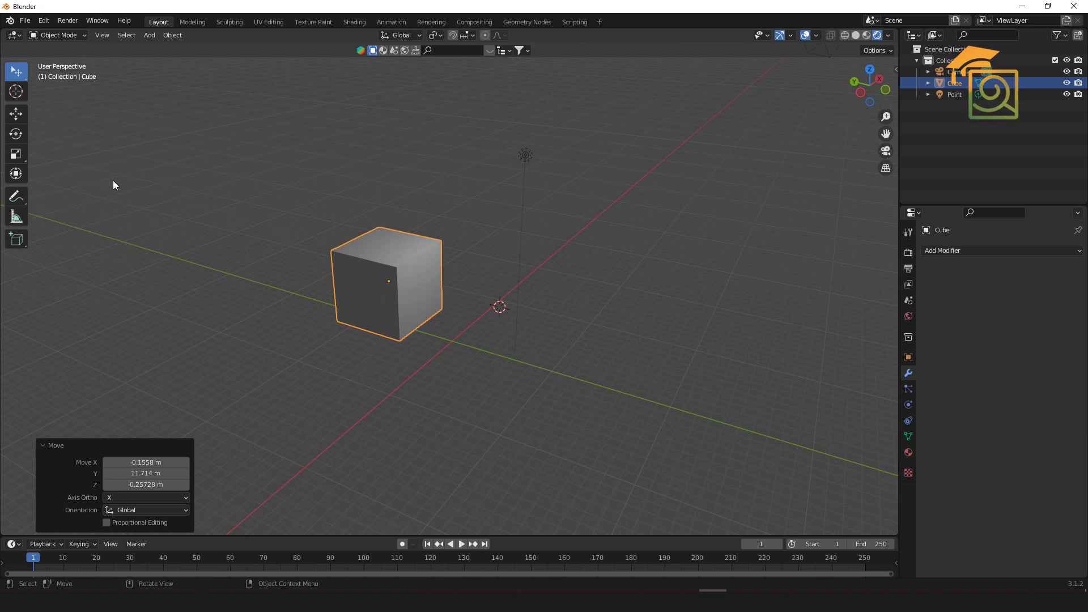
Delete the cube's top face and two adjoining front side faces in Edit Mode, leaving a floor and two walls, and return to Object Mode.
key(Tab)
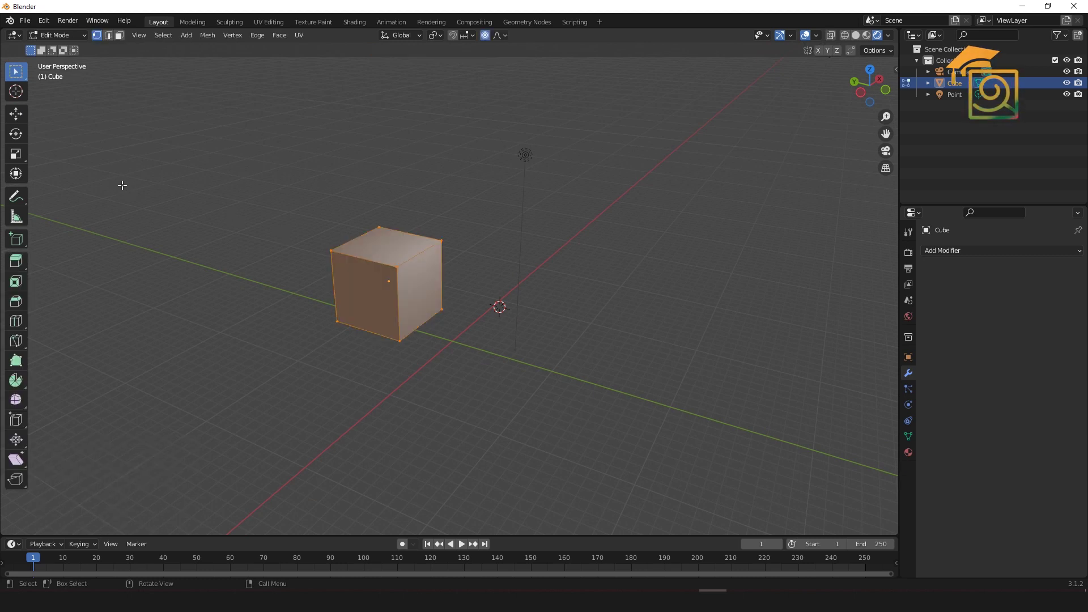
click(119, 36)
click(381, 298)
click(435, 353)
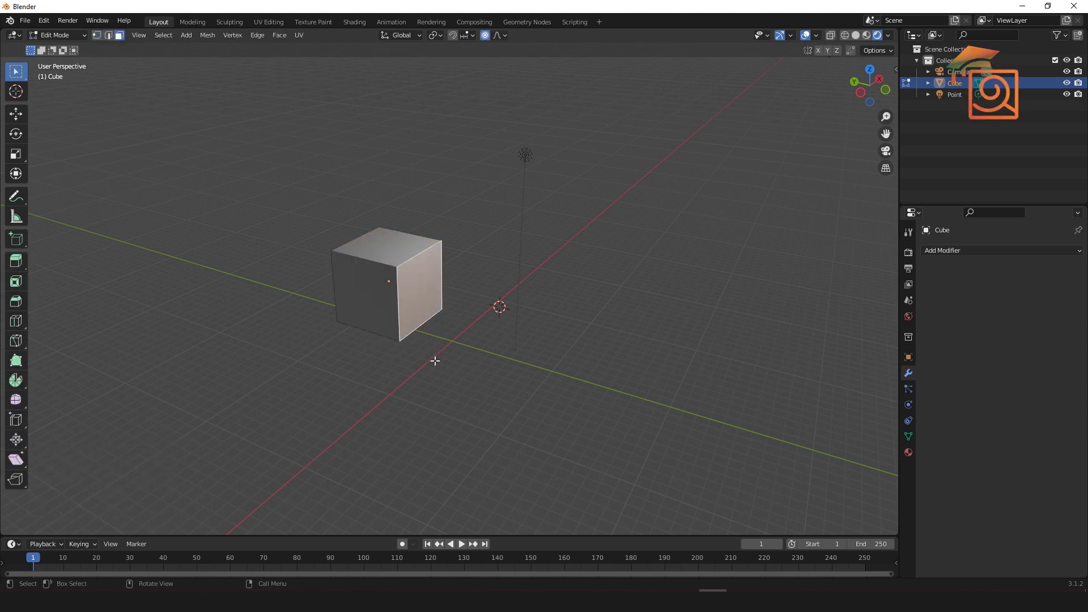
click(359, 283)
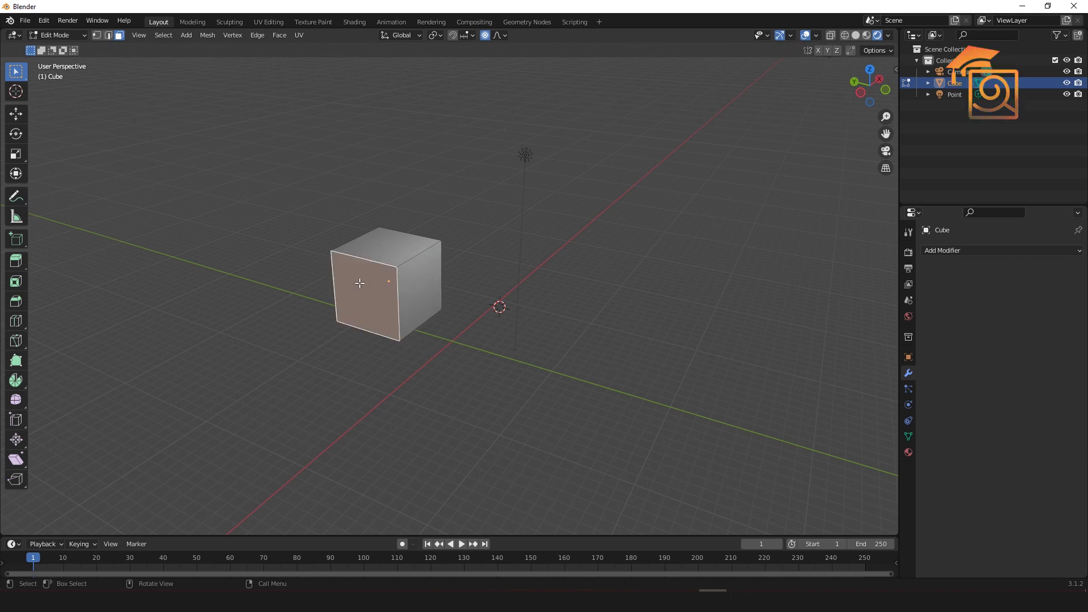
key(a)
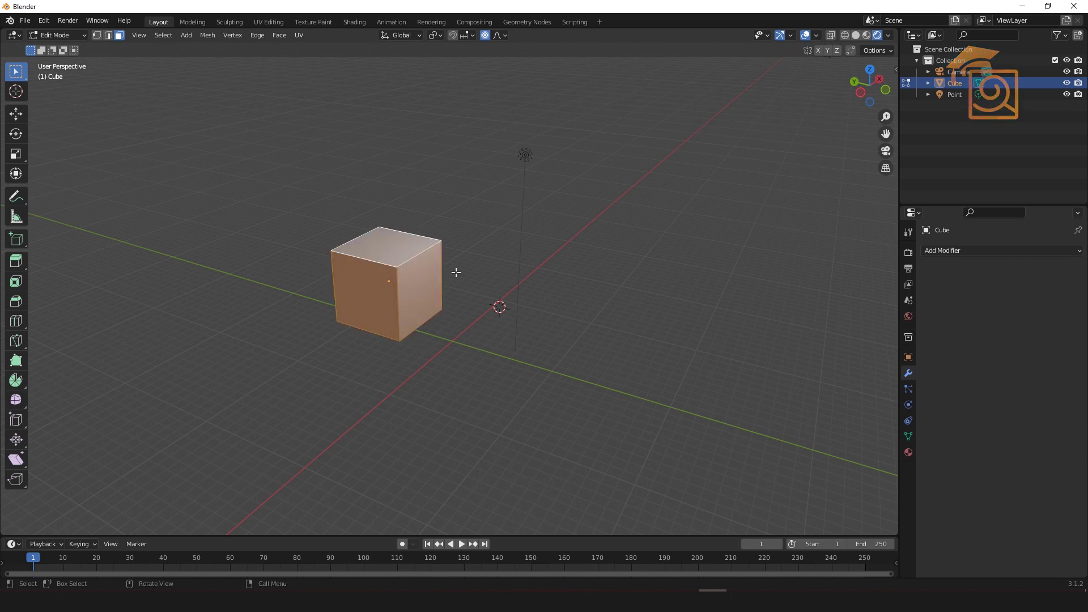
key(x)
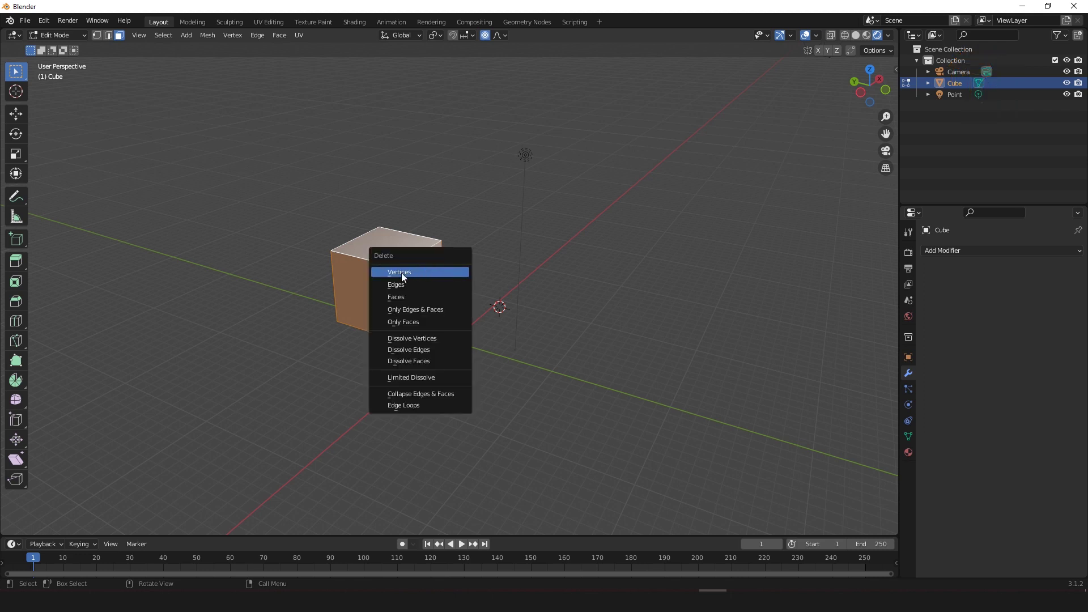
click(404, 296)
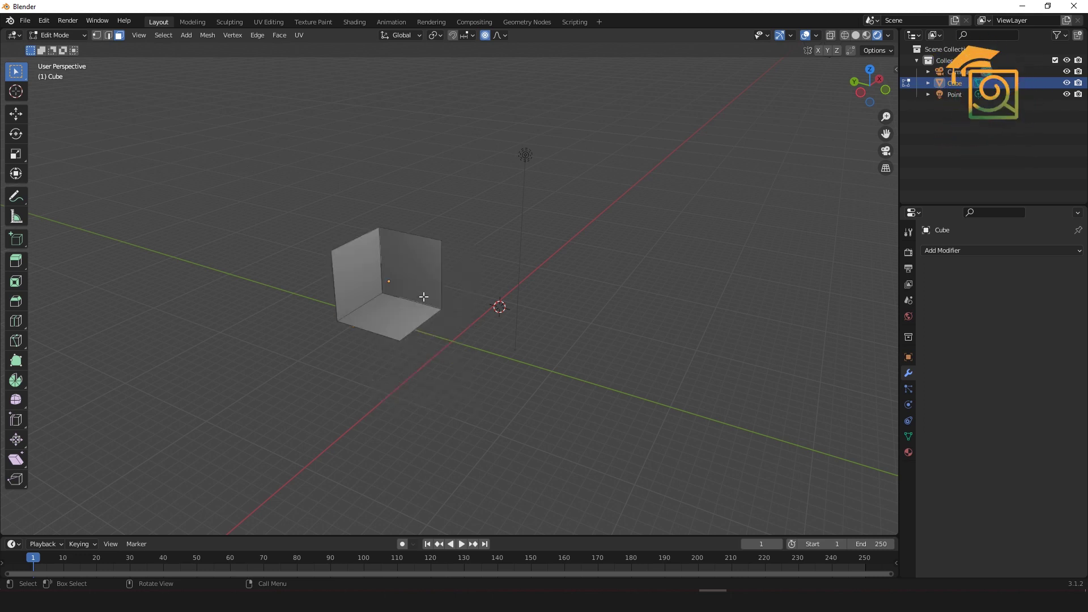
middle_drag(469, 338, 391, 266)
scroll(403, 310, up, 3)
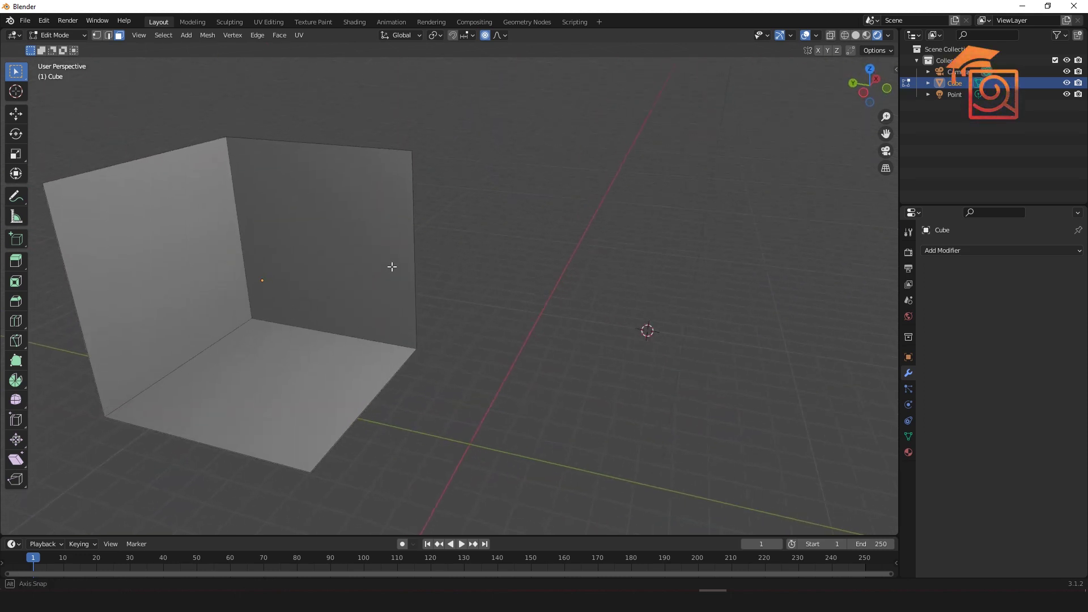
key(Tab)
Add a Solidify modifier to the open-sided cube and set its thickness to 0.12 m.
middle_drag(513, 275, 261, 374)
scroll(285, 412, up, 3)
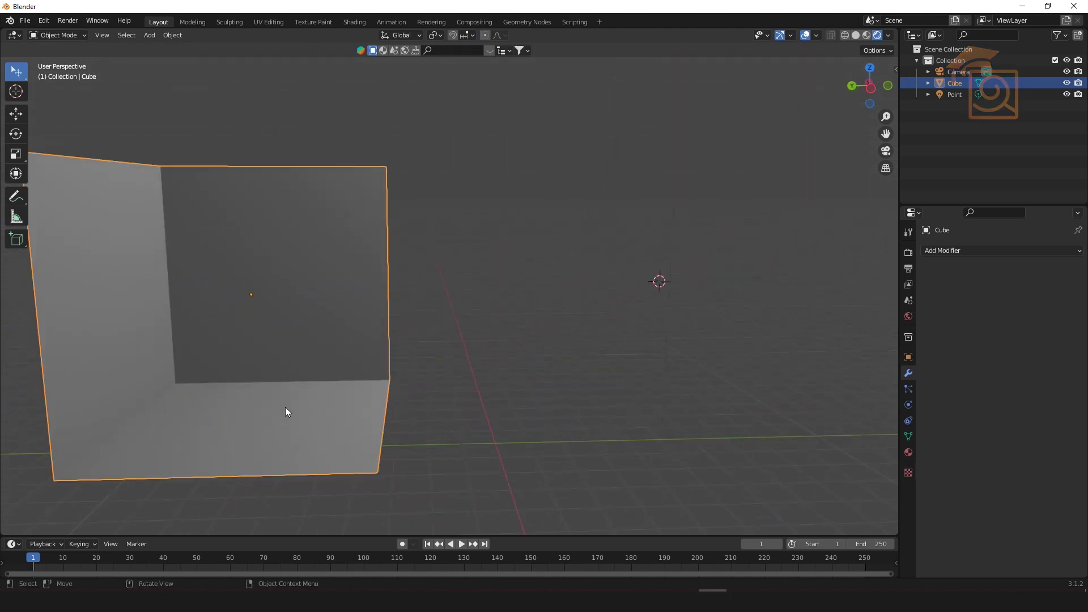
click(413, 479)
middle_drag(310, 451, 365, 355)
click(356, 257)
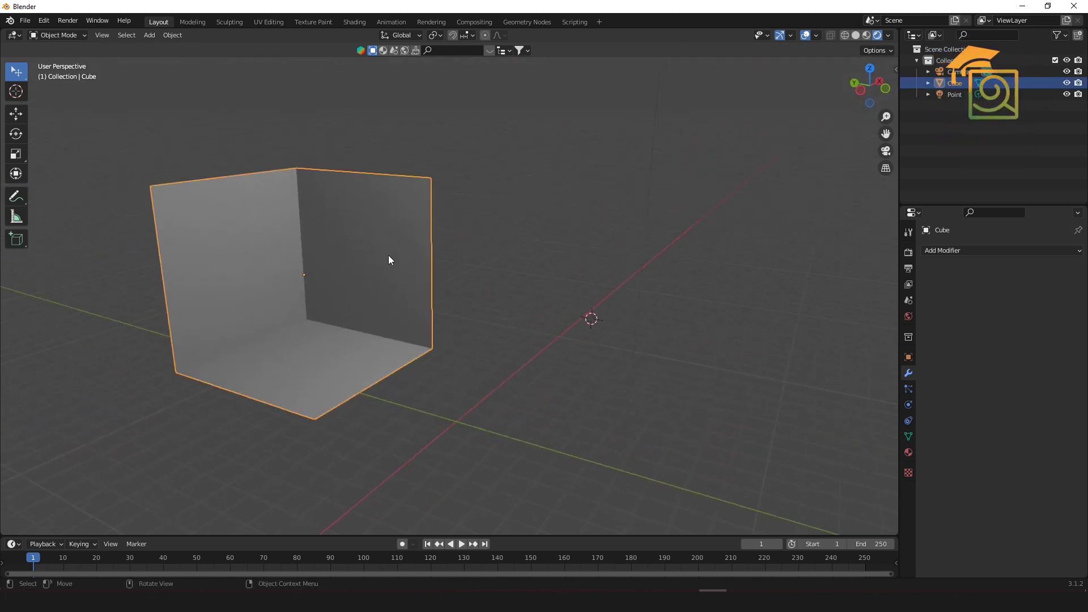
click(932, 253)
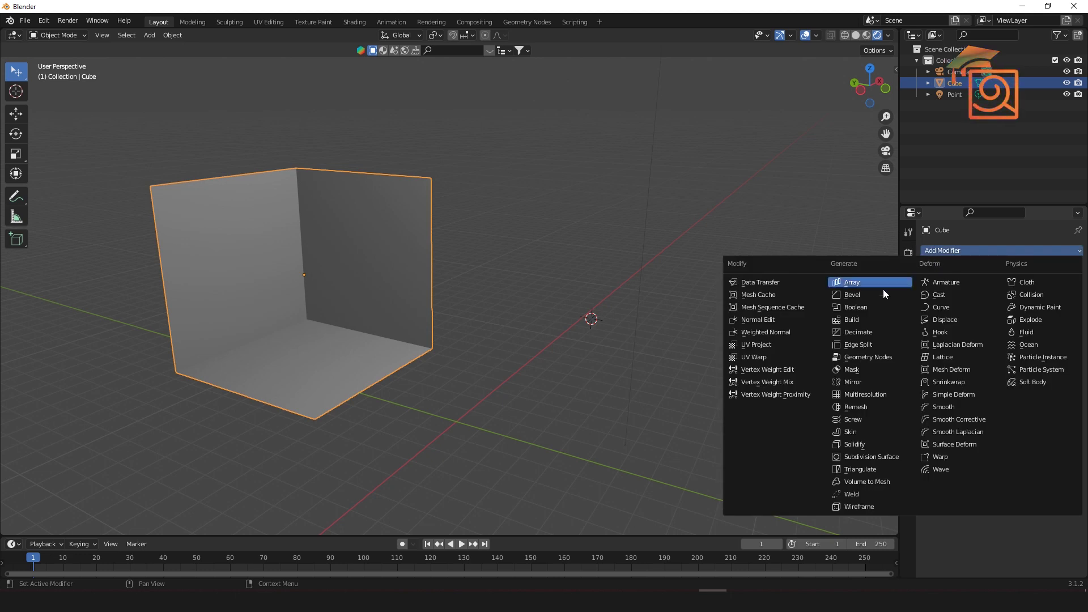
click(862, 447)
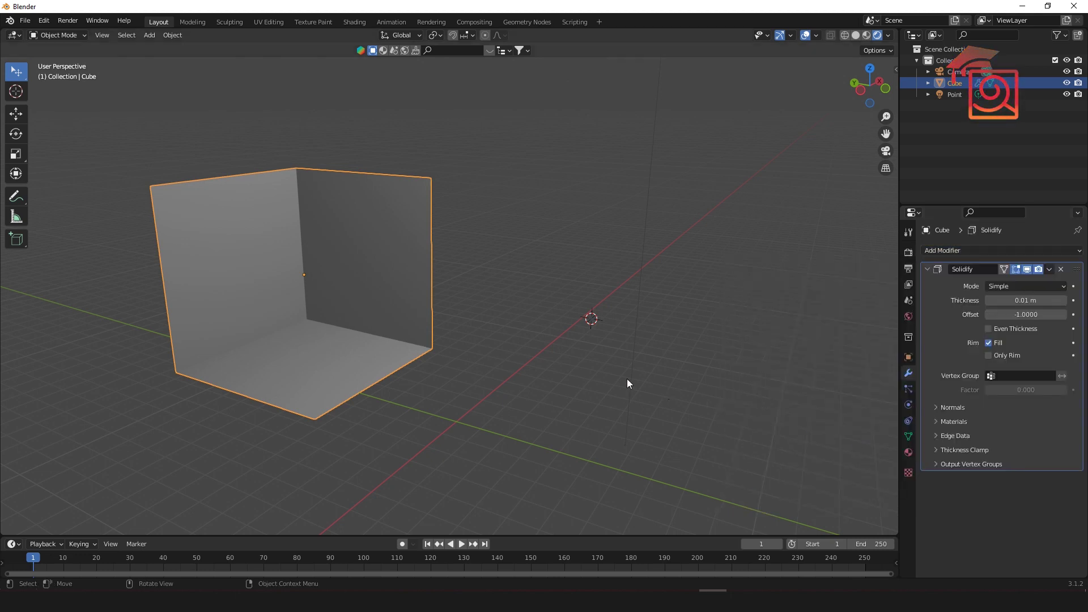
scroll(363, 359, up, 4)
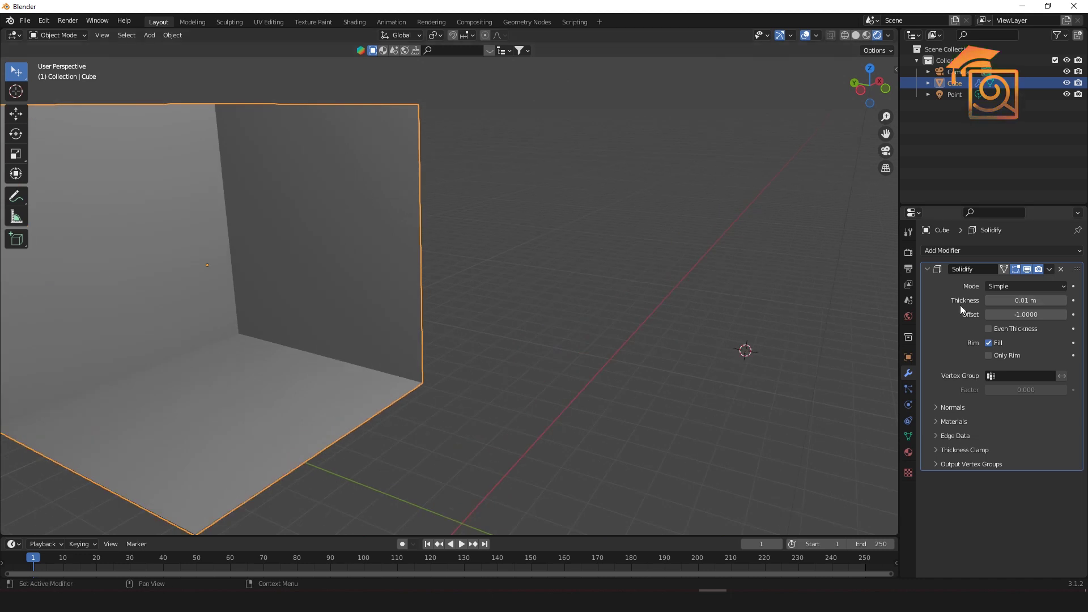
drag(1003, 305, 1060, 301)
middle_drag(555, 397, 371, 321)
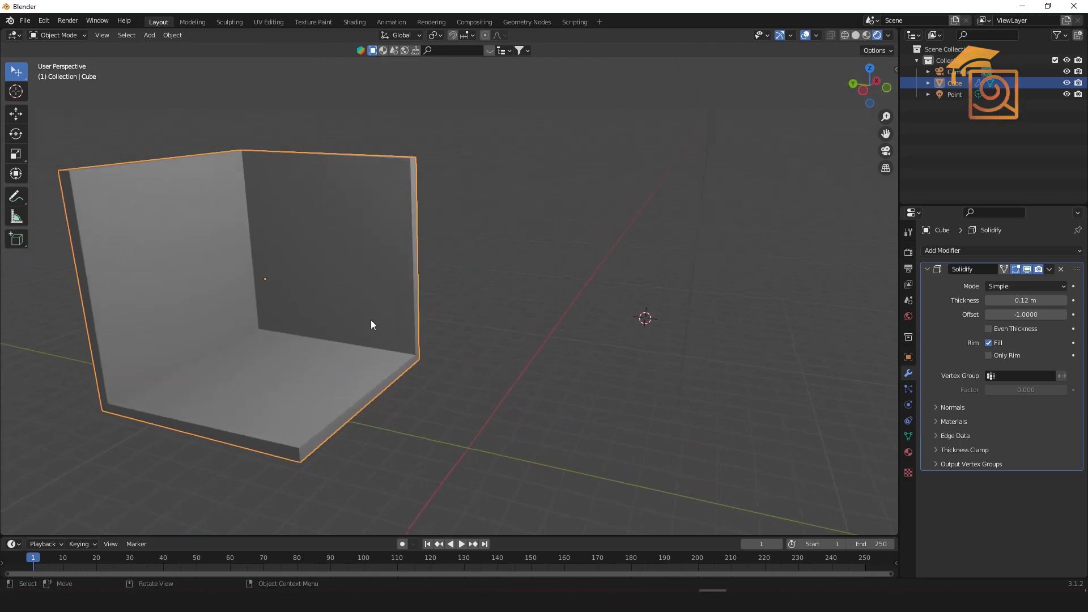
Scale the thickened floor-and-walls object up uniformly by a factor of about 1.85.
scroll(369, 318, down, 3)
key(s)
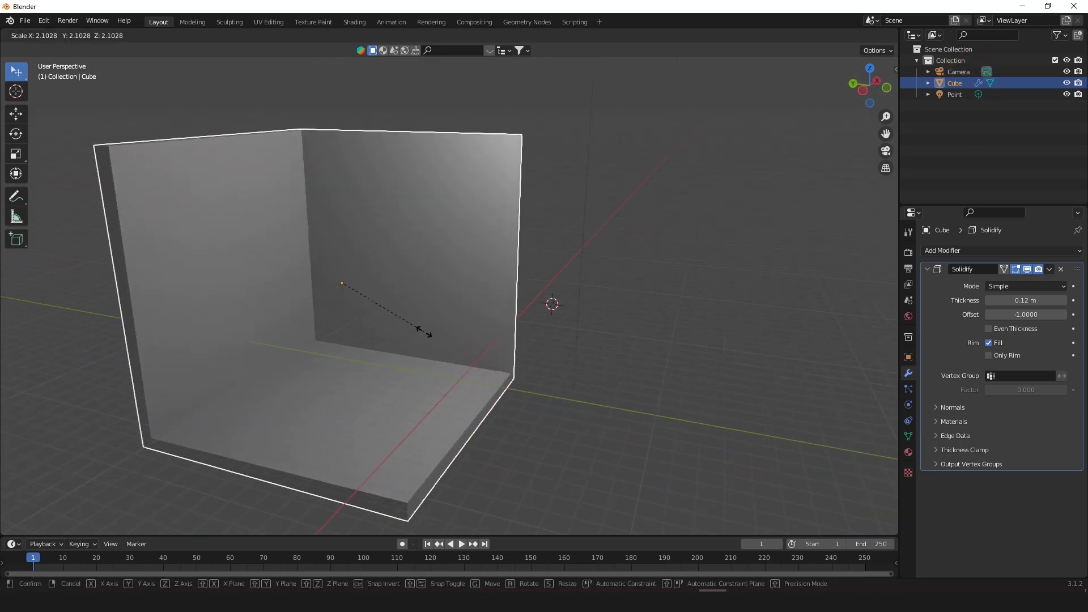
click(413, 320)
scroll(529, 410, down, 2)
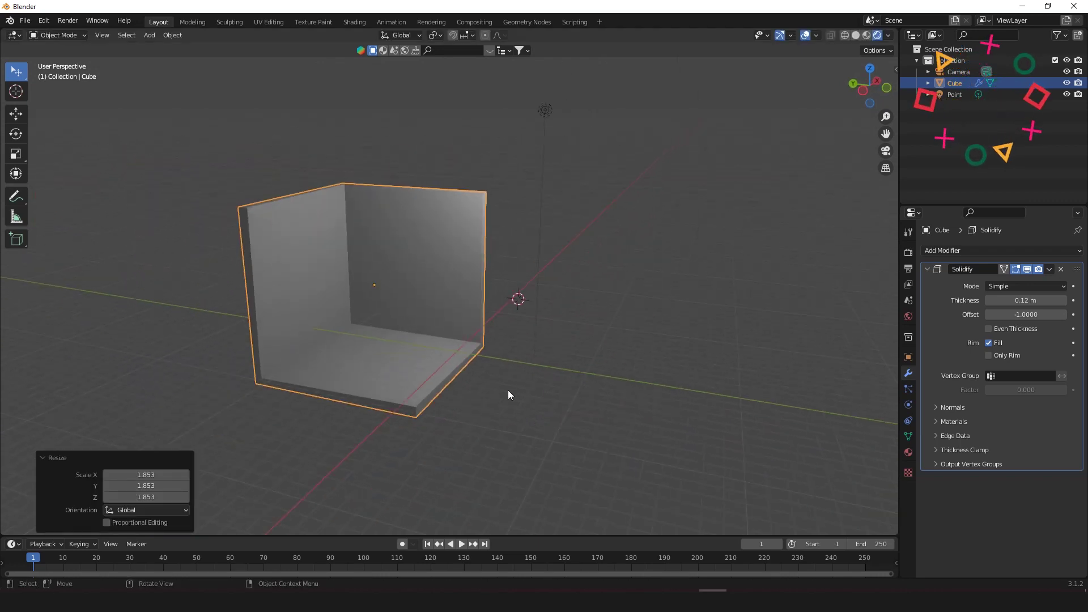
Raise the room object in front view until its floor rests on the ground line, and deselect it.
key(KP_1)
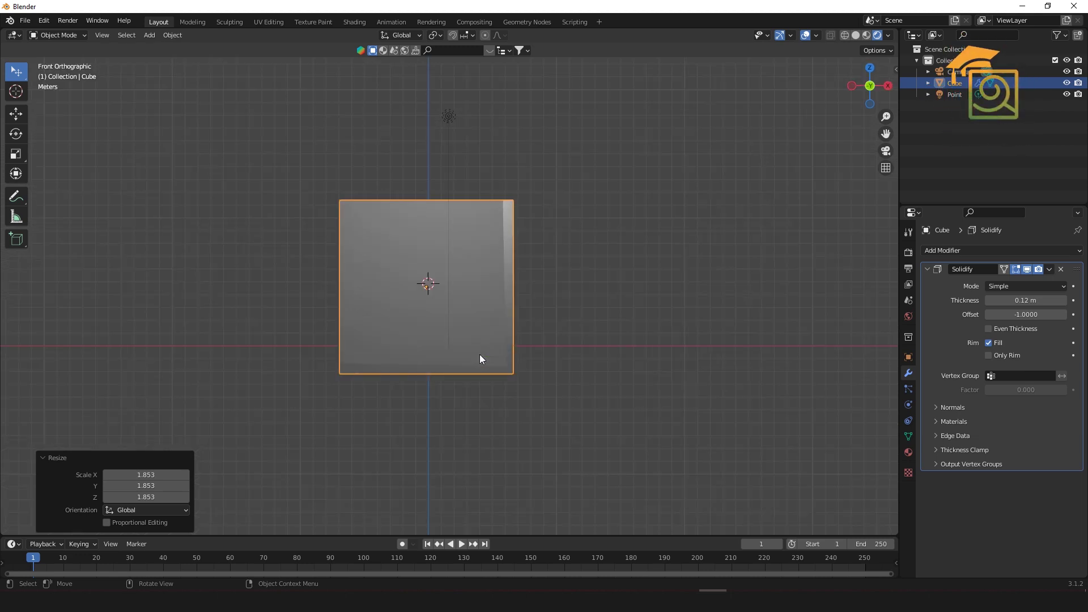
key(g)
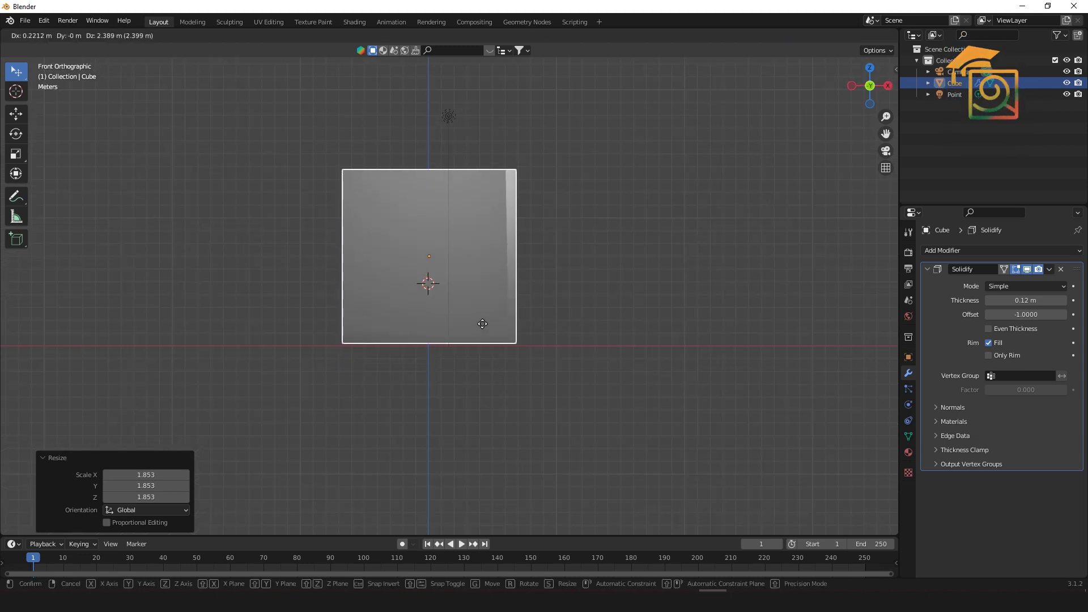
click(491, 335)
middle_drag(491, 336, 488, 454)
click(656, 306)
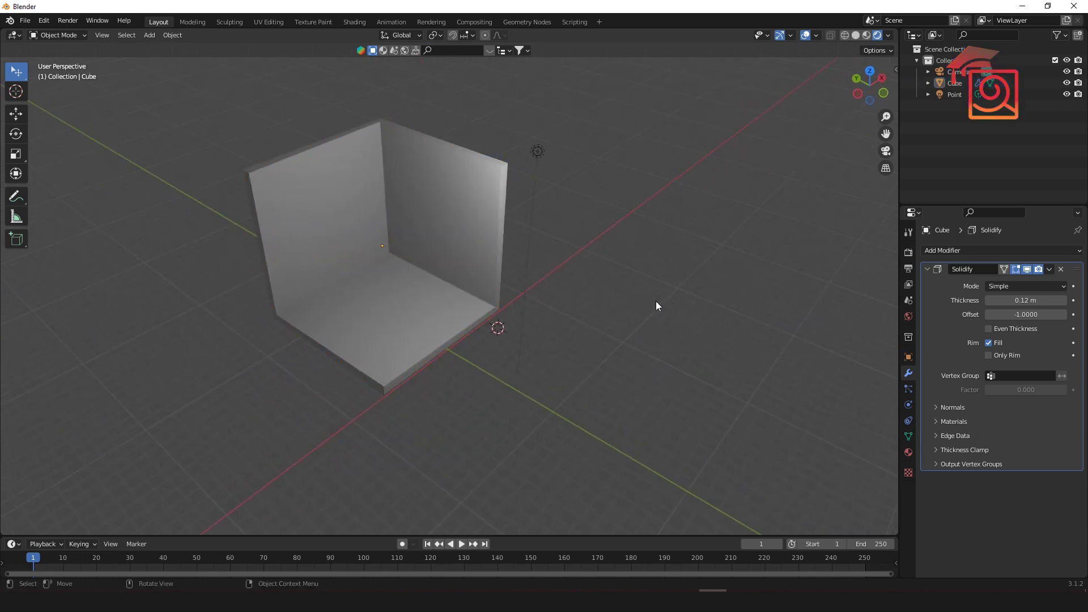
Select the room object and apply its Solidify modifier to make the wall thickness permanent.
scroll(382, 358, down, 3)
scroll(614, 359, up, 2)
scroll(615, 363, up, 1)
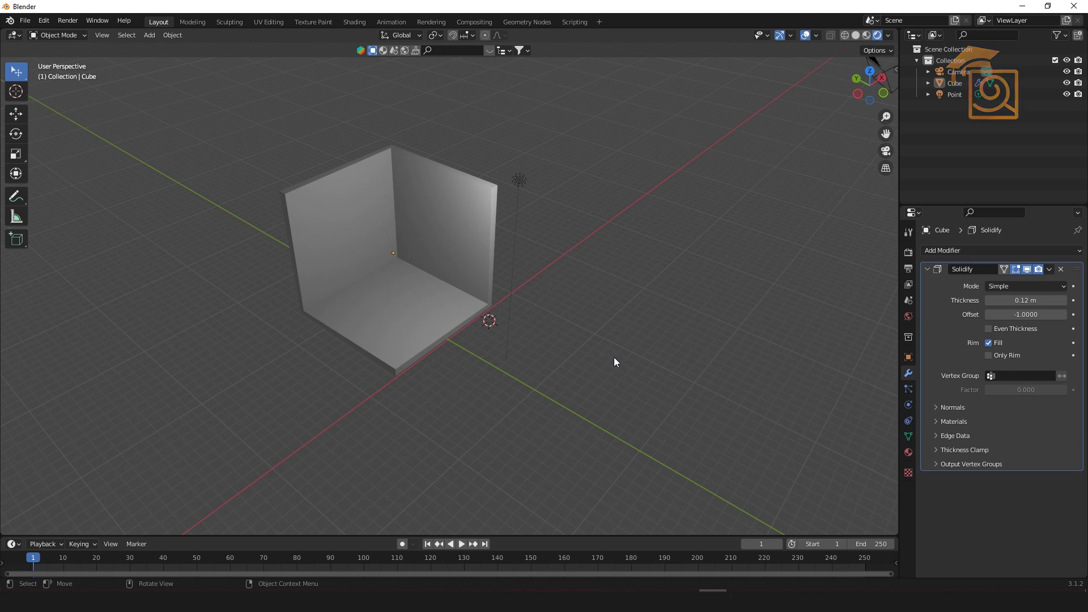
scroll(614, 357, up, 1)
middle_drag(540, 352, 572, 331)
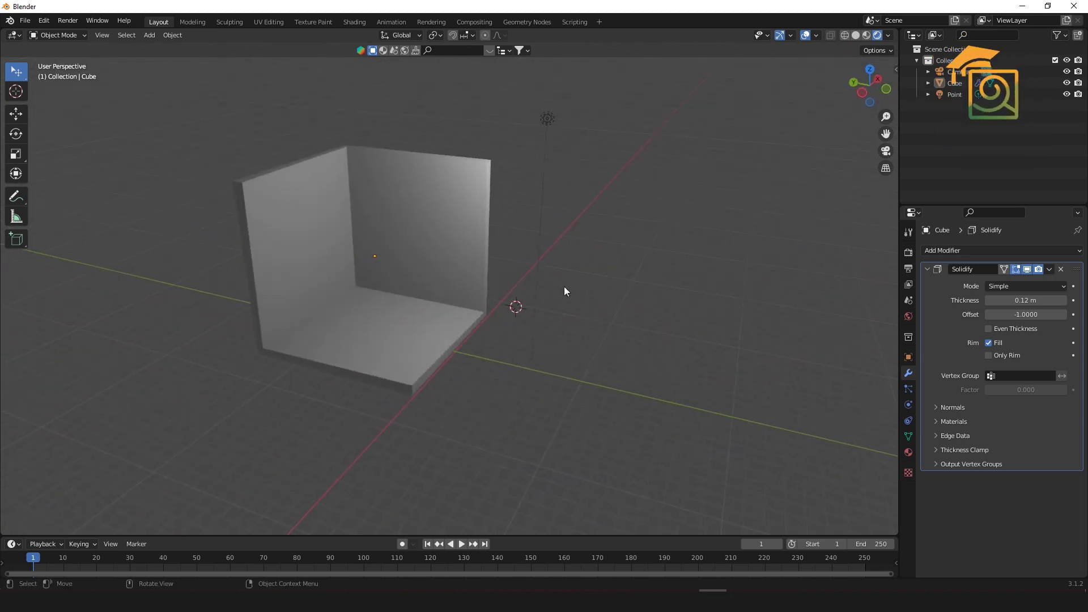
click(482, 182)
scroll(366, 158, up, 1)
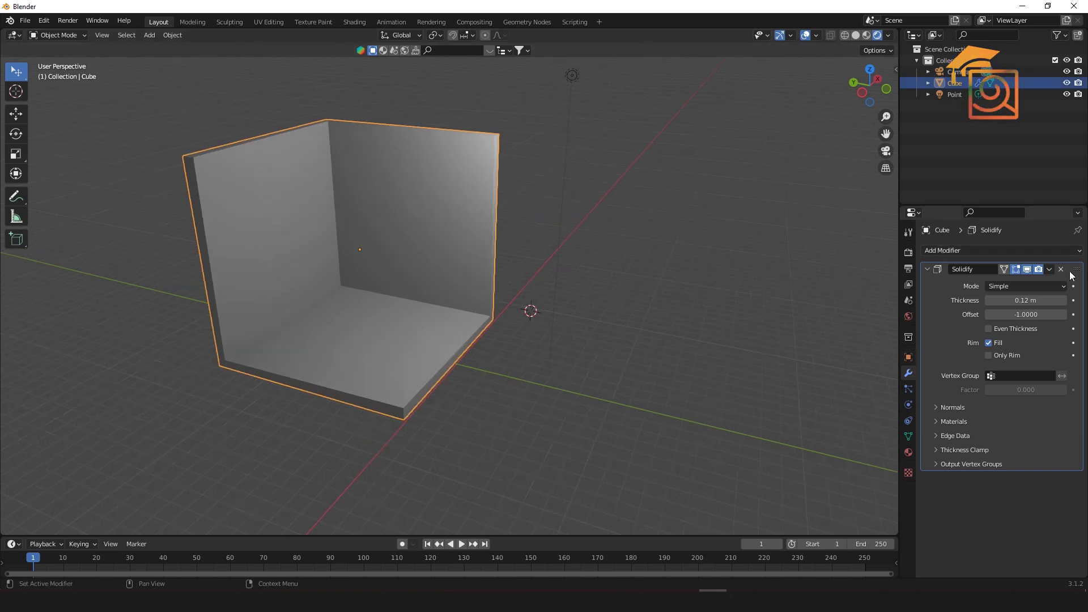
click(1050, 270)
click(1008, 281)
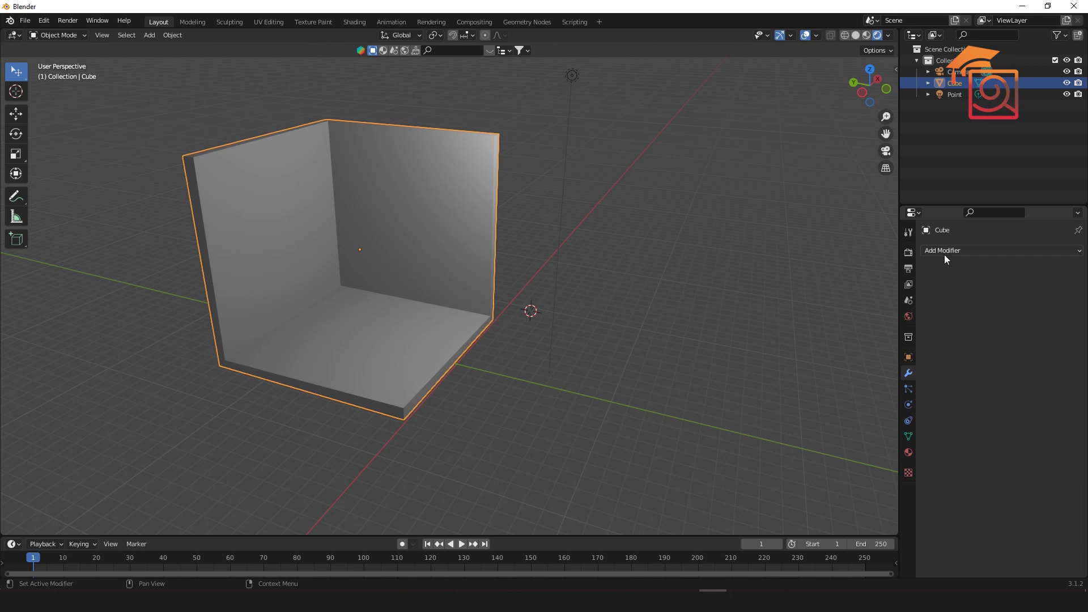
Add a Subdivision Surface modifier to the room object and raise its viewport level to 6.
click(945, 253)
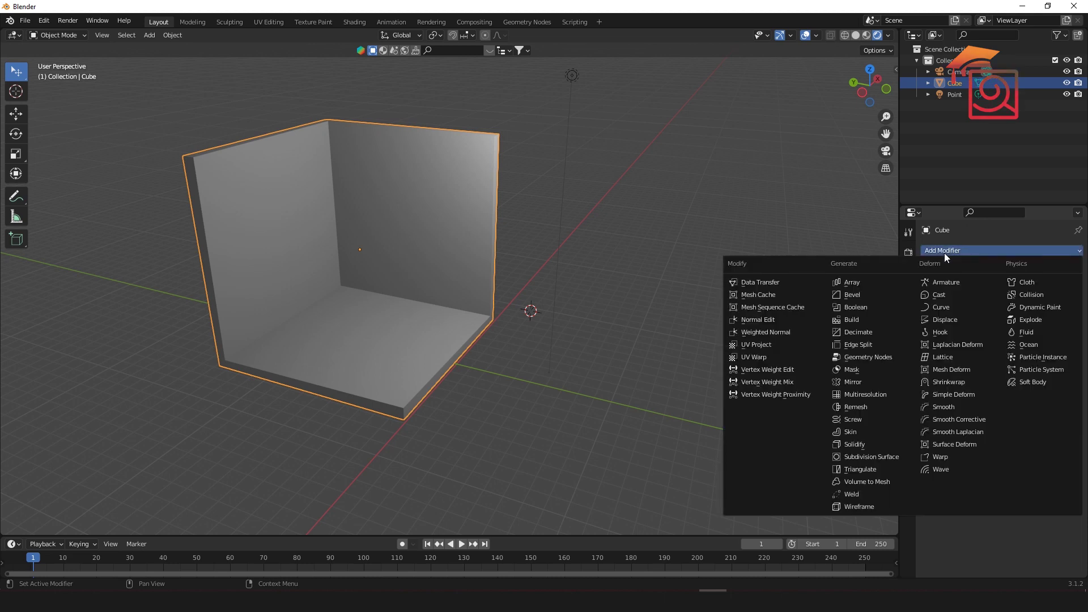
click(868, 458)
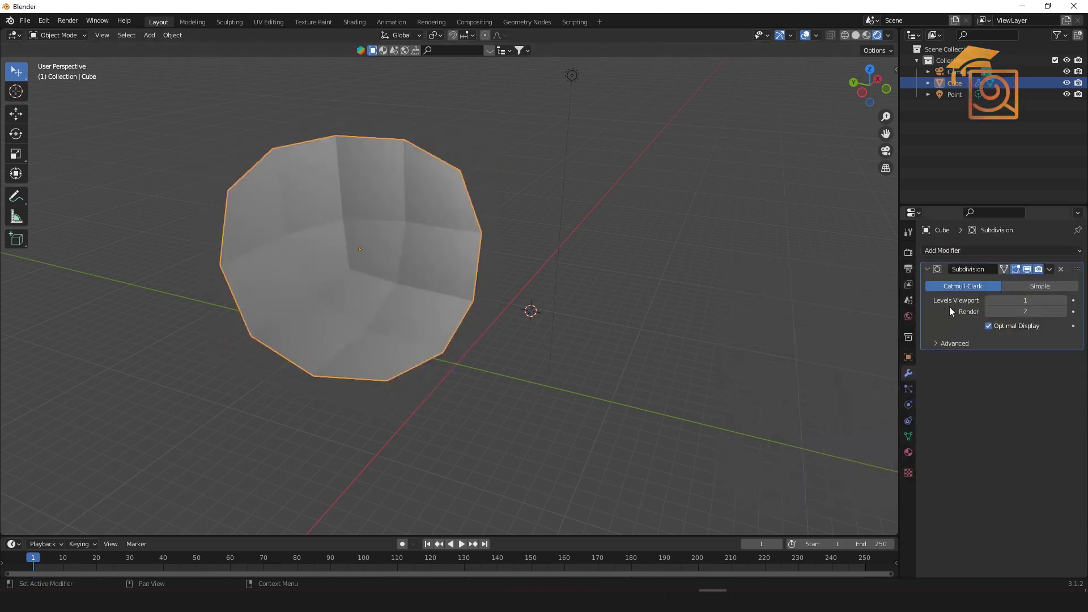
click(1064, 300)
click(1064, 300)
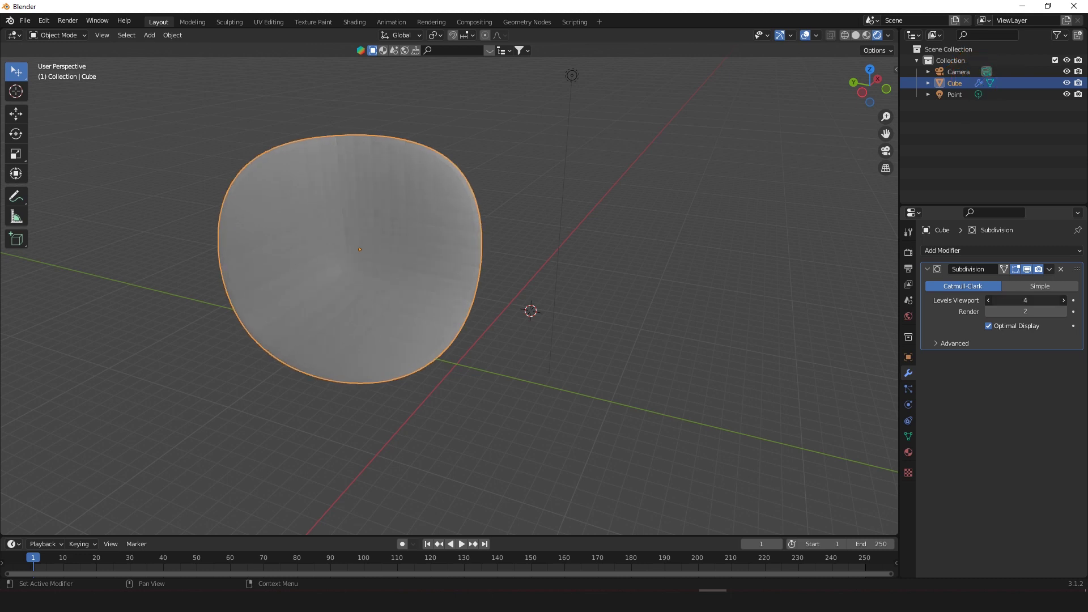
middle_drag(450, 372, 393, 417)
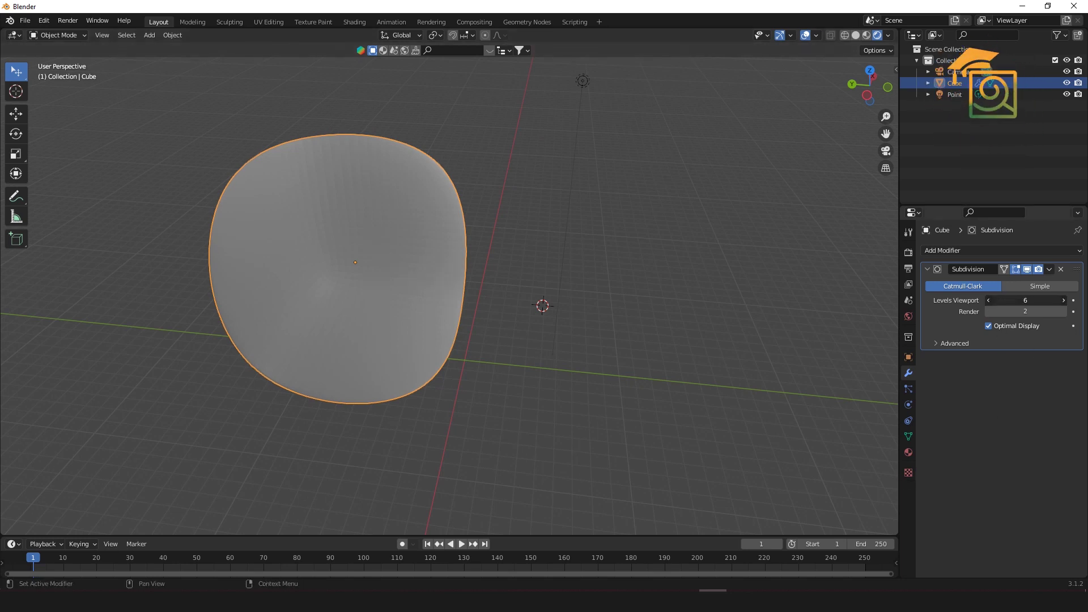
drag(1026, 300, 1018, 300)
mouse_move(490, 358)
middle_down()
mouse_move(668, 424)
mouse_move(686, 408)
mouse_move(670, 369)
mouse_move(466, 355)
mouse_move(495, 367)
mouse_move(503, 423)
mouse_move(474, 372)
mouse_move(477, 354)
middle_up()
Move the point light closer to the smoothed mesh, to about X 2.26 m, Y -9.98 m, Z 10.78 m.
click(581, 84)
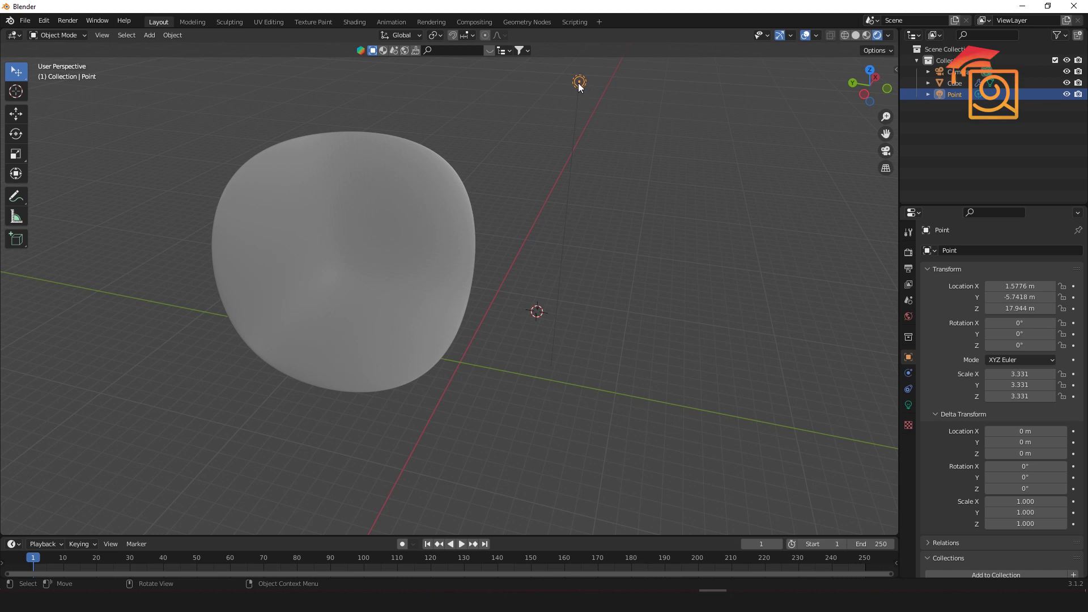
key(g)
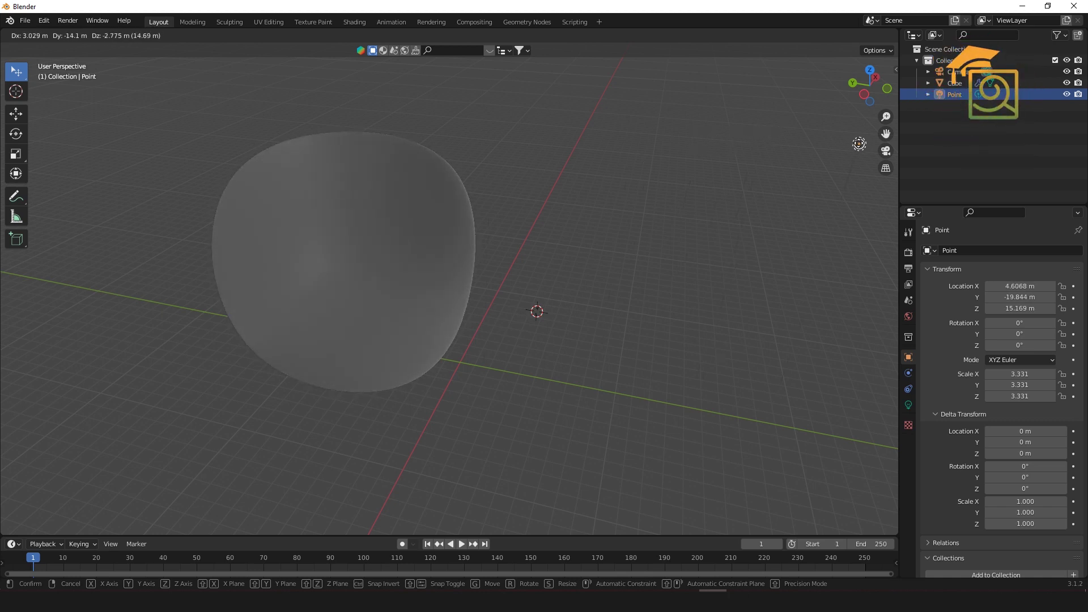
click(782, 133)
middle_drag(437, 403, 529, 474)
scroll(544, 431, down, 3)
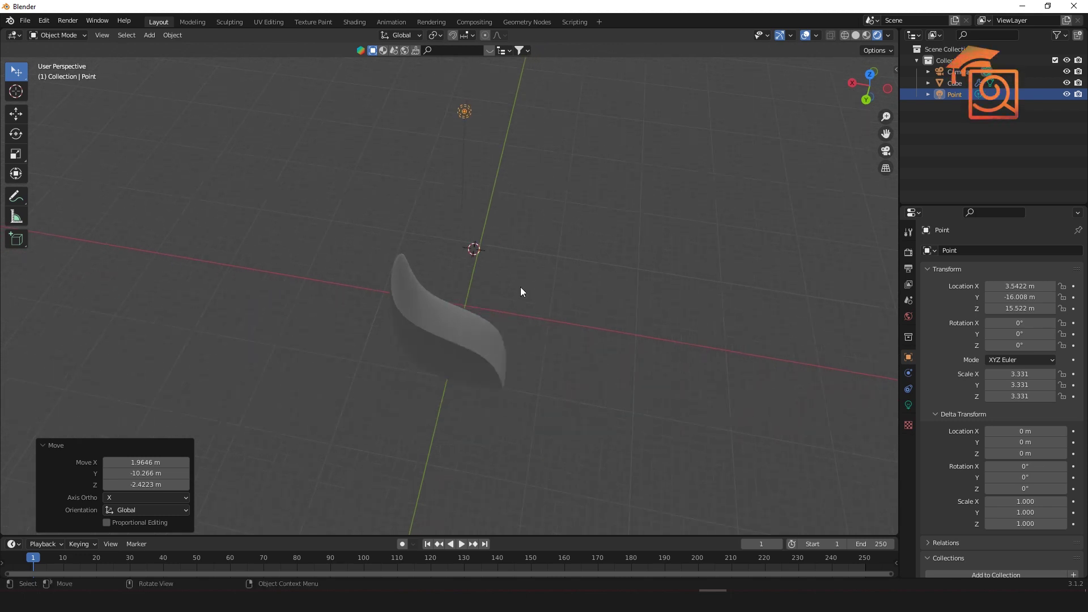
key(g)
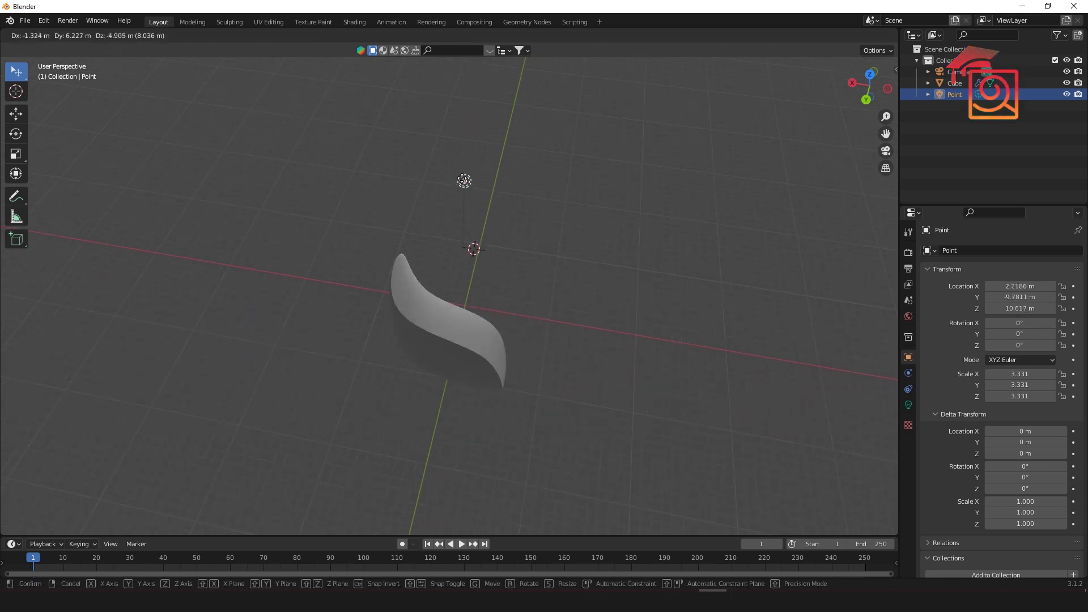
click(625, 424)
middle_drag(624, 420, 543, 366)
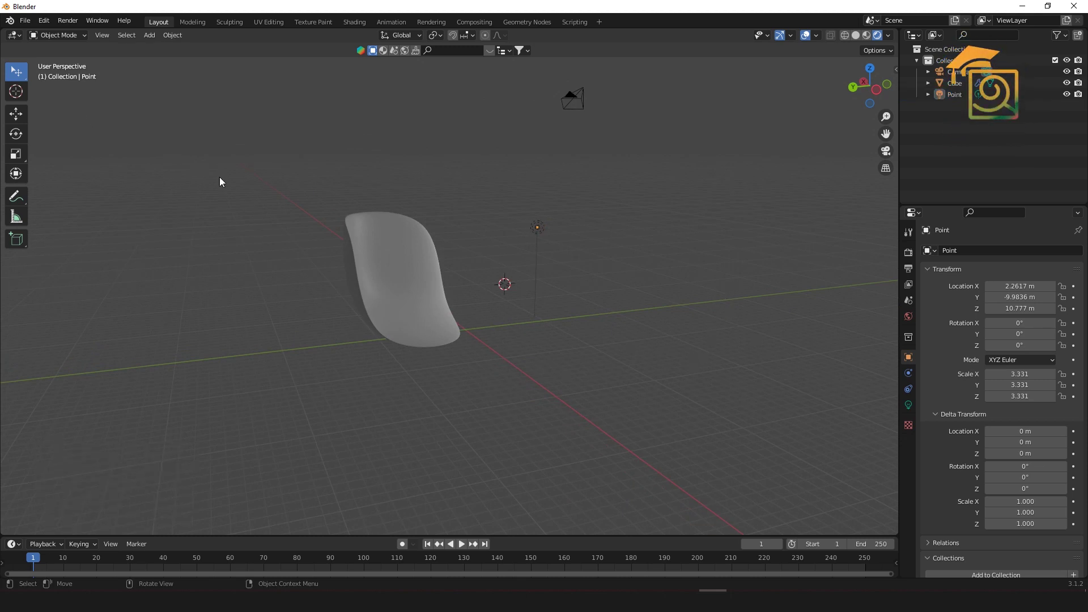
Add a cylinder mesh at the 3D cursor and scale it up uniformly by about 2.845.
key(shift+a)
mouse_move(243, 199)
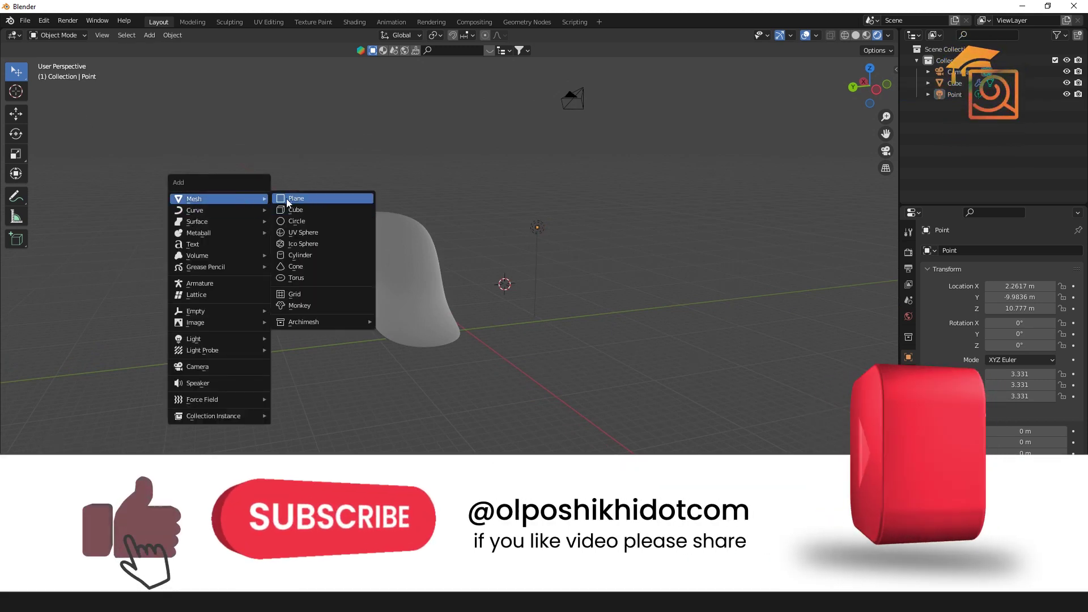
click(312, 255)
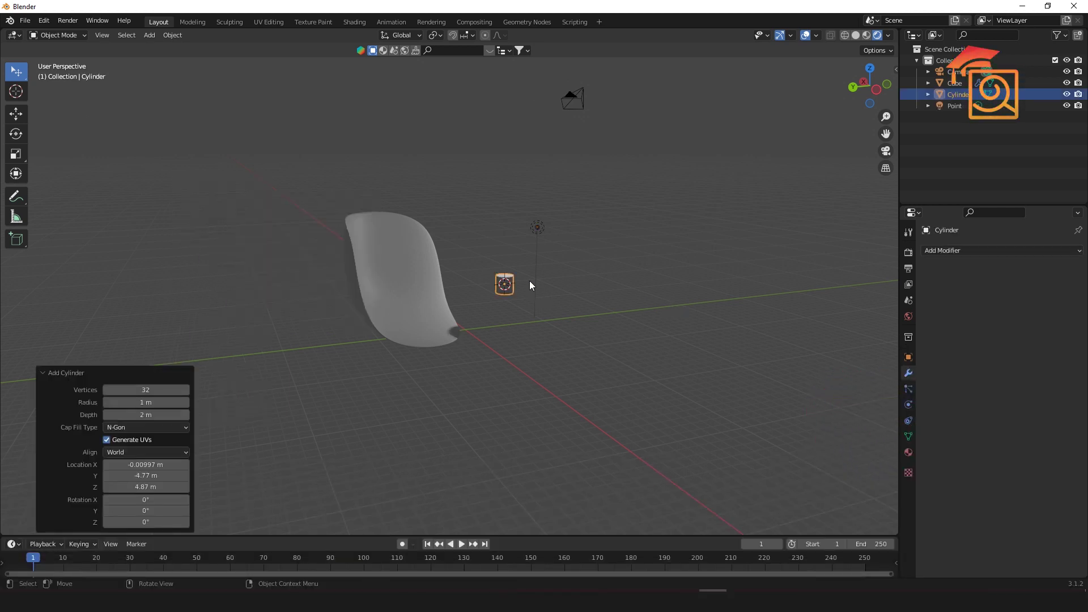
key(s)
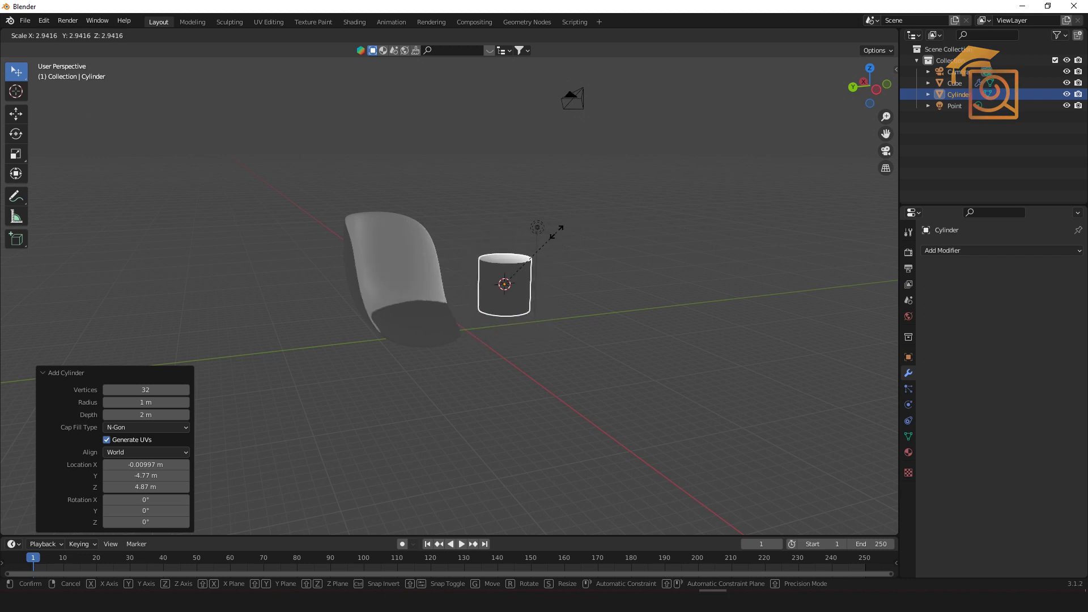
click(552, 241)
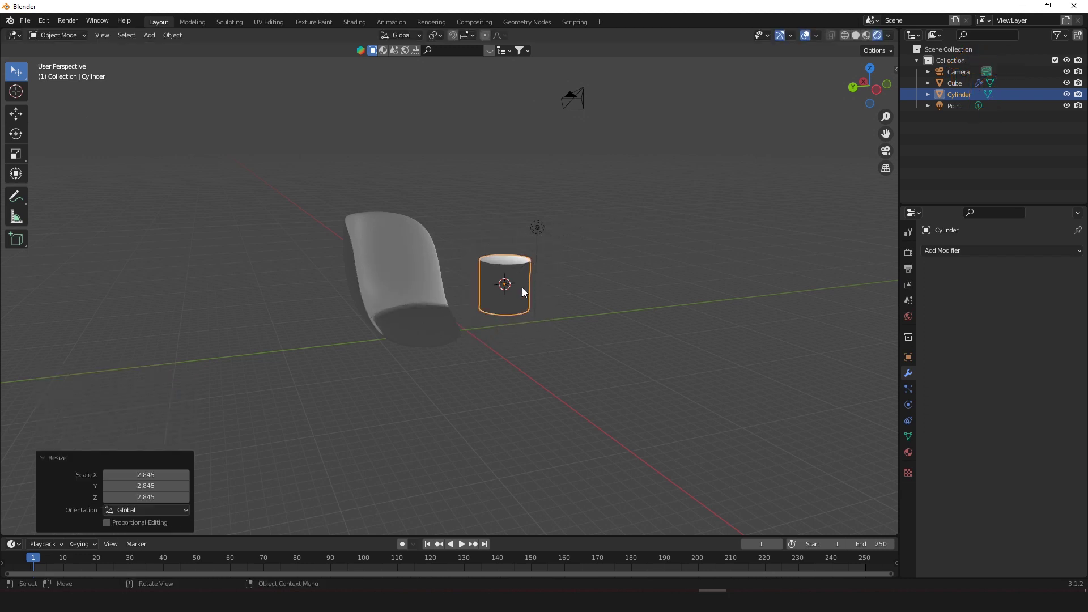
Stretch the cylinder along Z by about 1.939 and scale it along Y by about 0.995.
key(s)
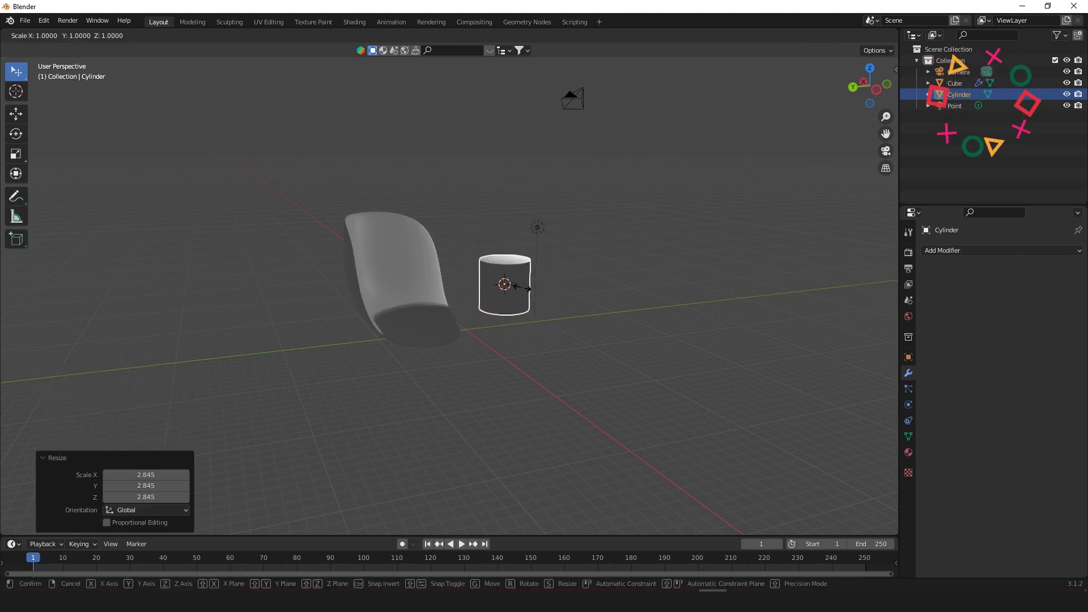
key(z)
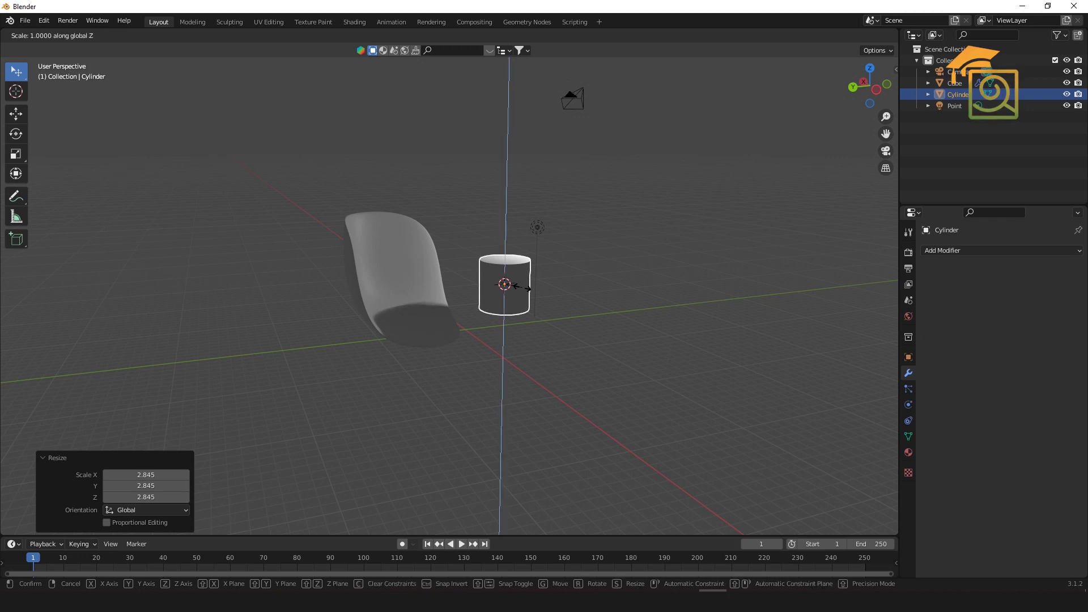
click(538, 278)
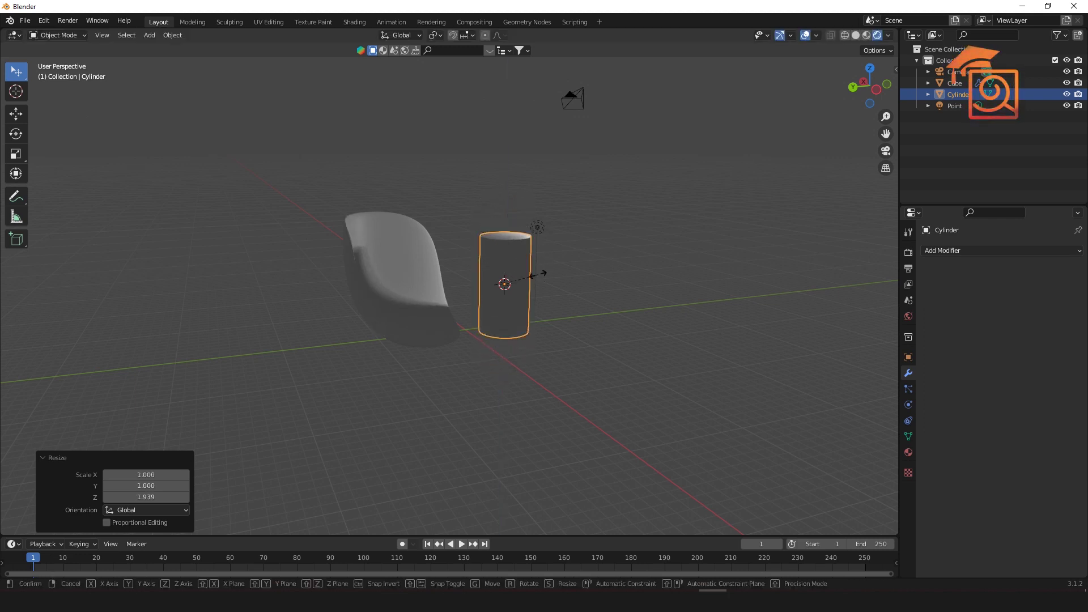
key(s)
key(y)
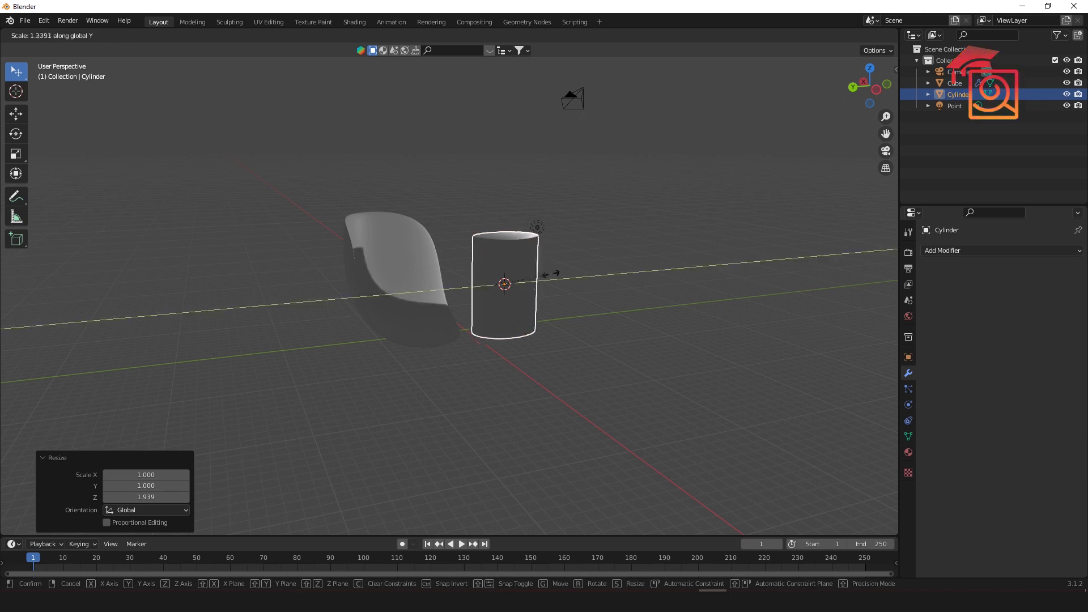
click(538, 278)
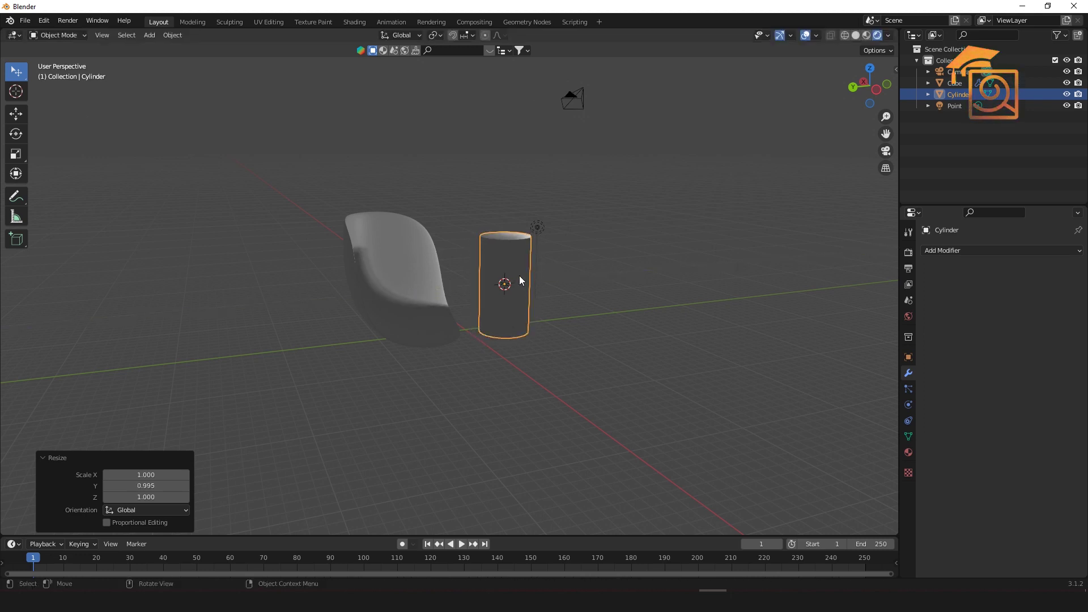
Move the cylinder to the other side of the smoothed mesh, about -8.05 m in X, 32.79 m in Y and 2.73 m in Z.
middle_drag(654, 413, 606, 410)
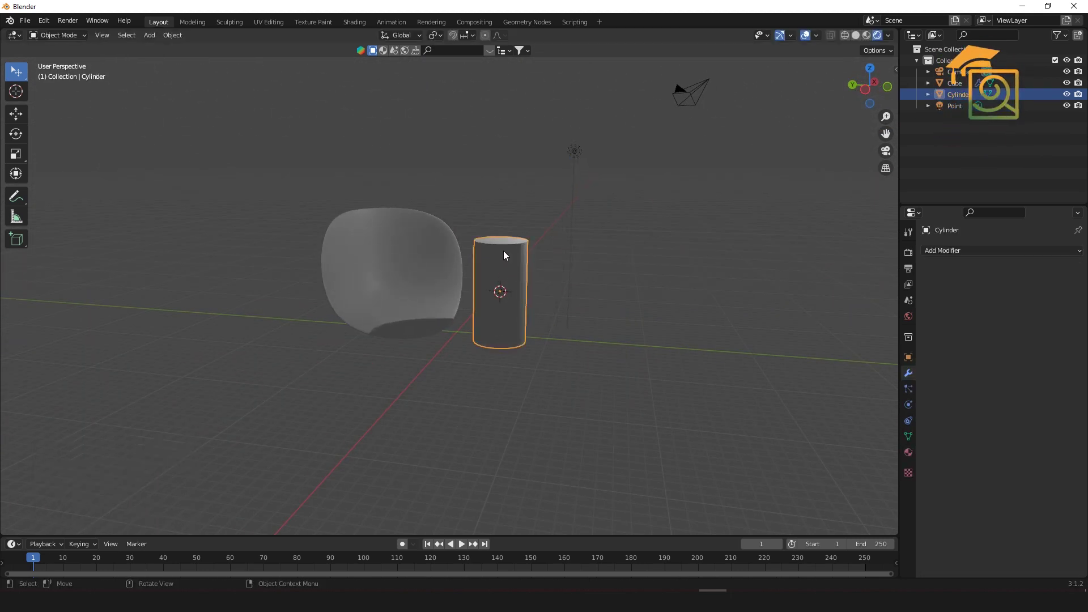
key(g)
click(513, 261)
key(g)
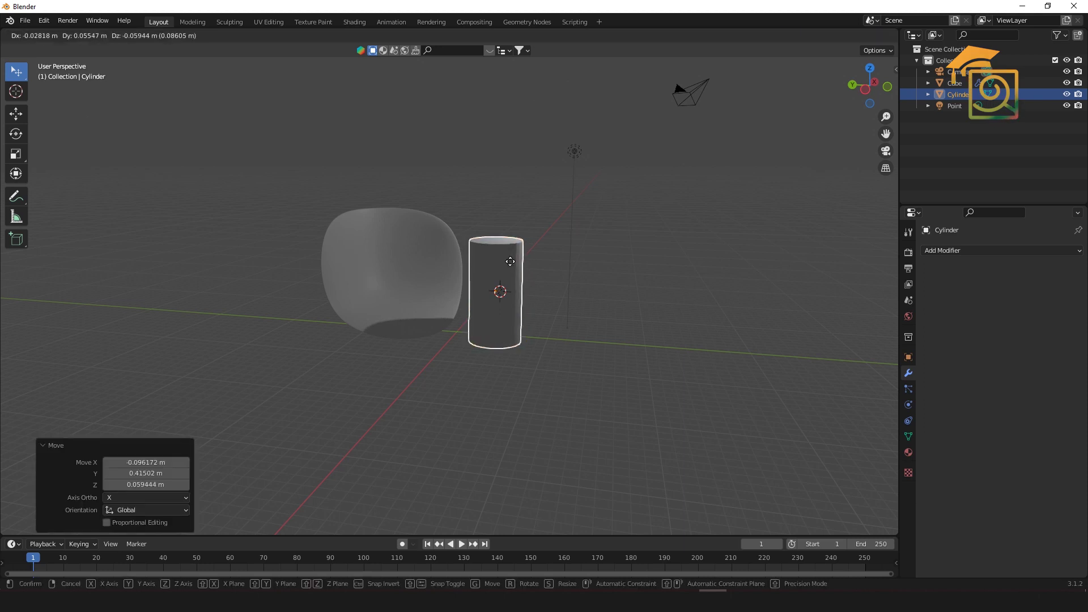
click(196, 235)
Switch the viewport to solid shading and inspect the cylinder beside the smoothed mesh from a low angle.
middle_drag(263, 362, 283, 424)
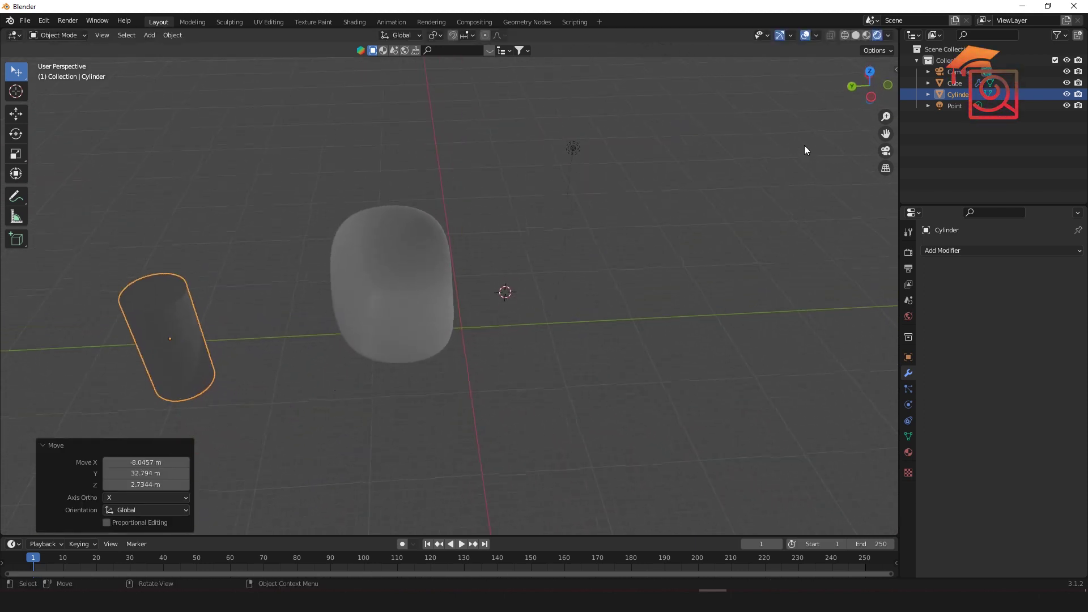
click(854, 36)
click(273, 372)
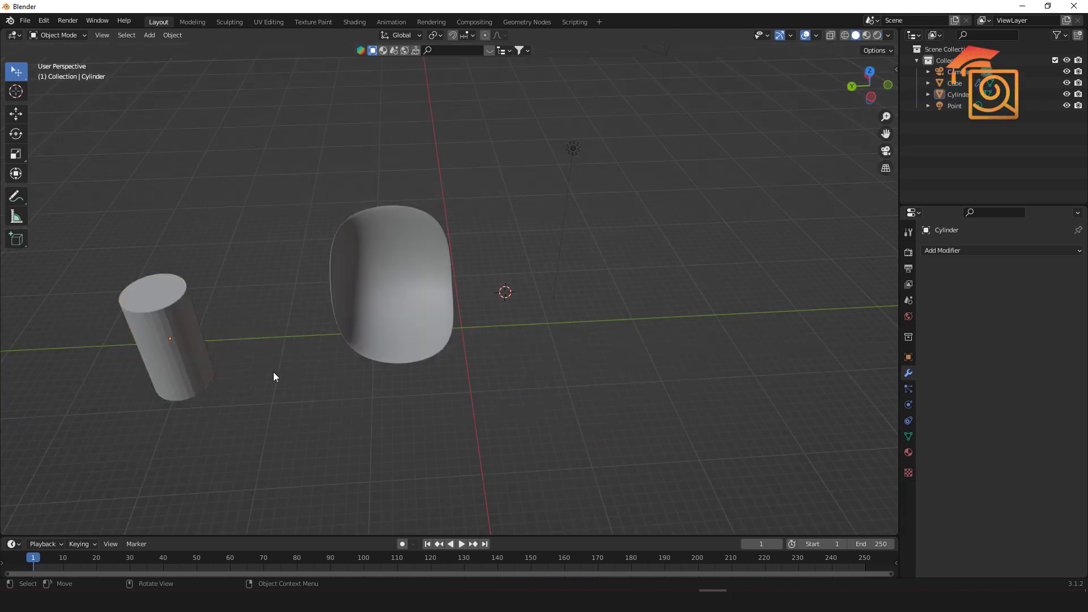
middle_drag(335, 347, 273, 308)
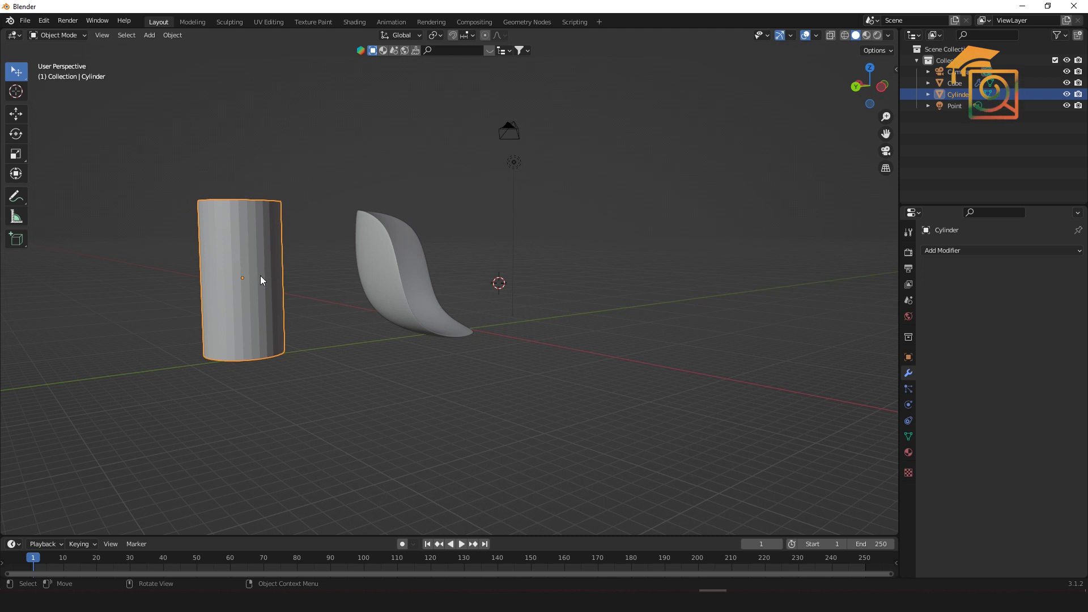
In front view, move the cylinder about -12.17 m in X and -2.10 m in Z so its base rests on the ground line.
key(KP_1)
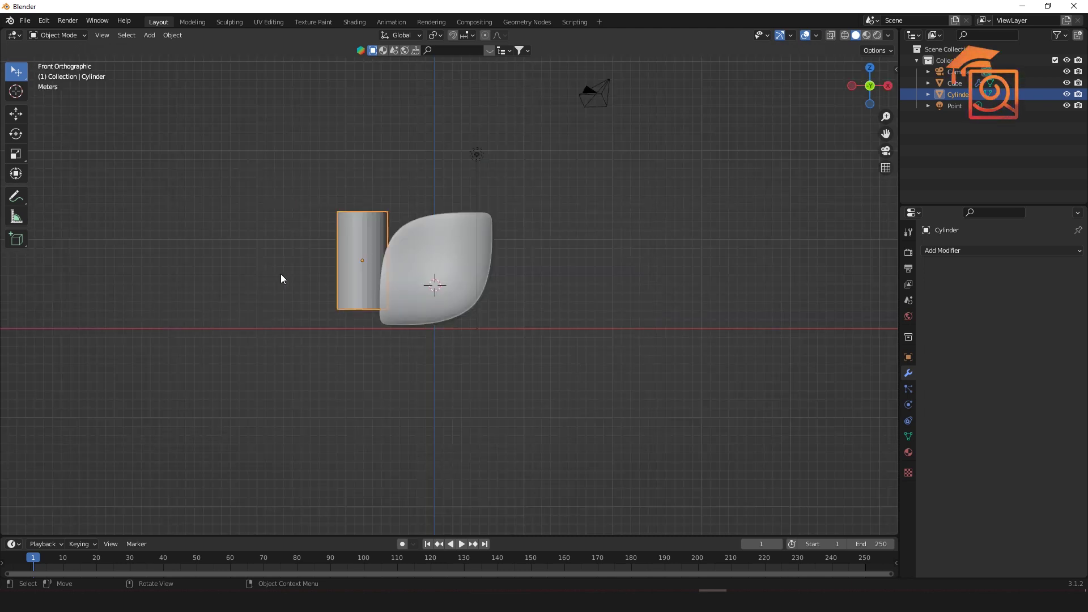
key(g)
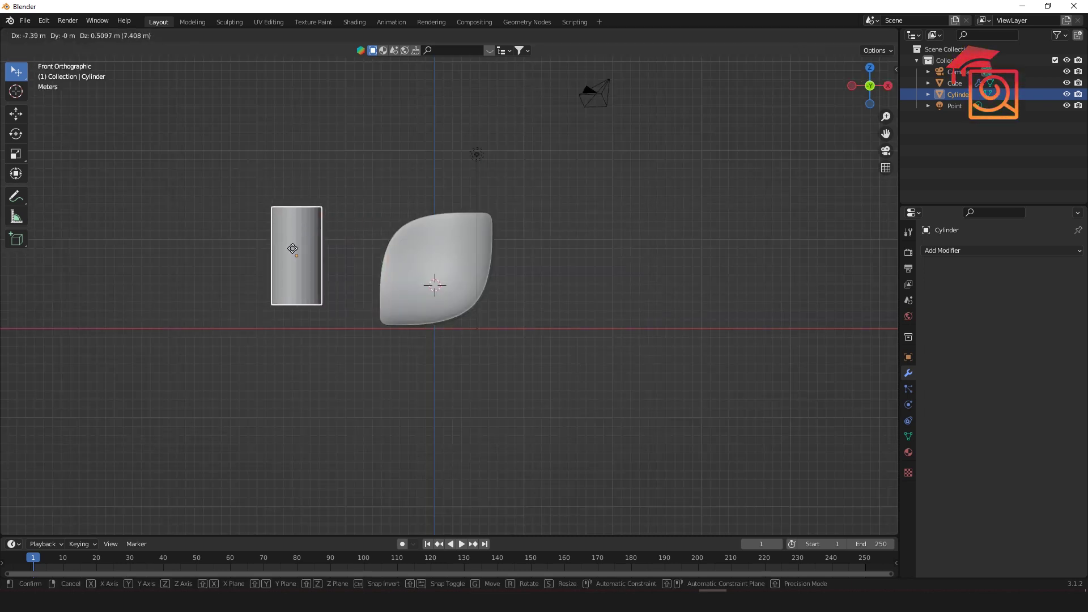
click(256, 278)
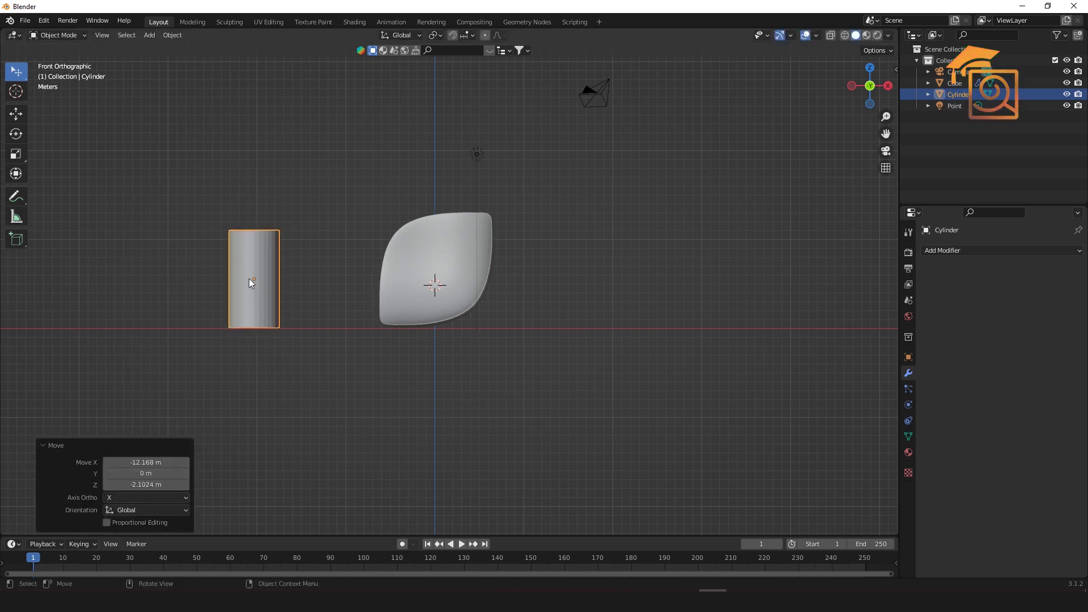
Widen the cylinder along the X axis by a factor of about 1.6.
key(s)
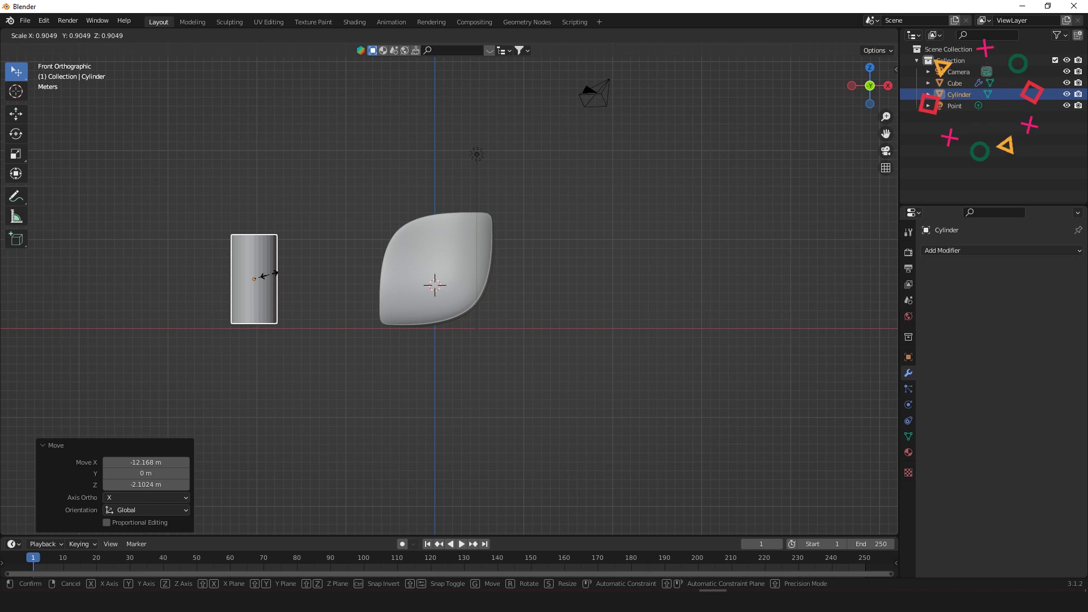
key(x)
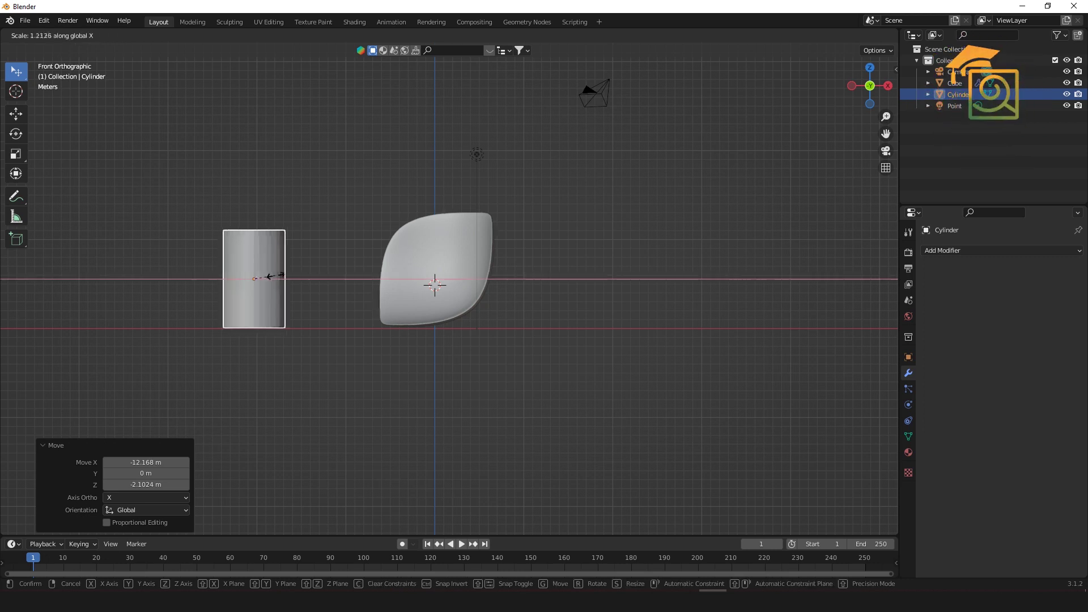
click(282, 279)
In top view, scale the cylinder along Y by about 1.539 to make its cross-section round again.
middle_drag(284, 349, 312, 493)
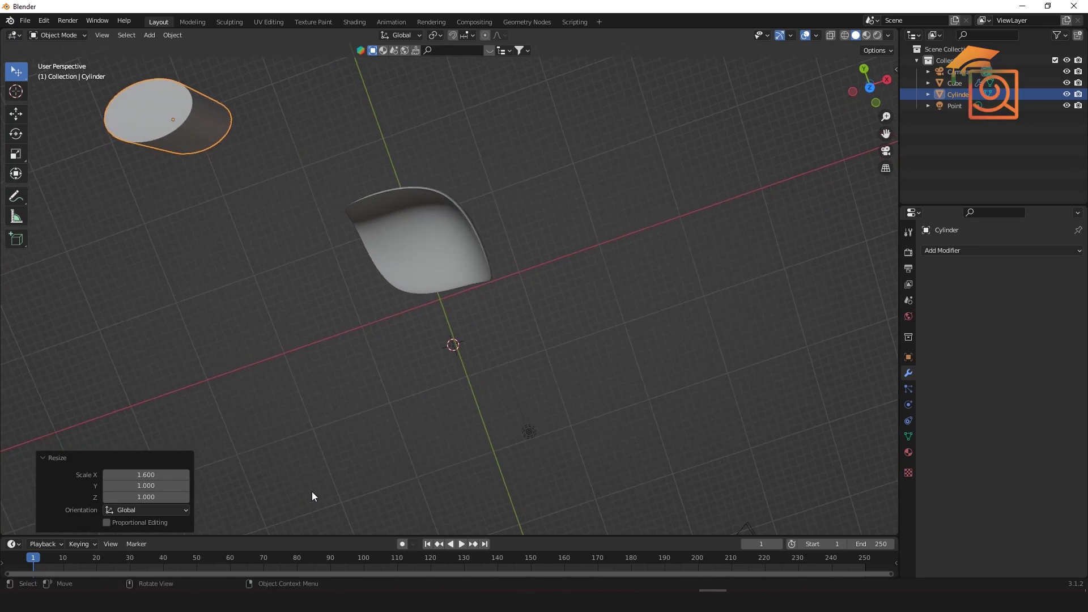
key(KP_7)
scroll(304, 161, down, 2)
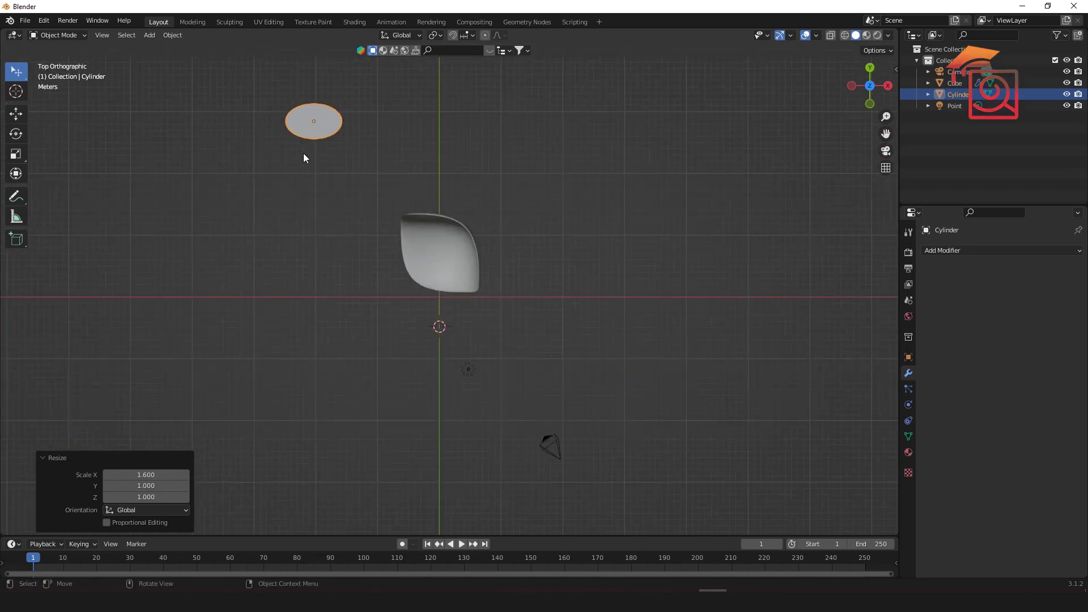
scroll(321, 99, up, 1)
click(310, 92)
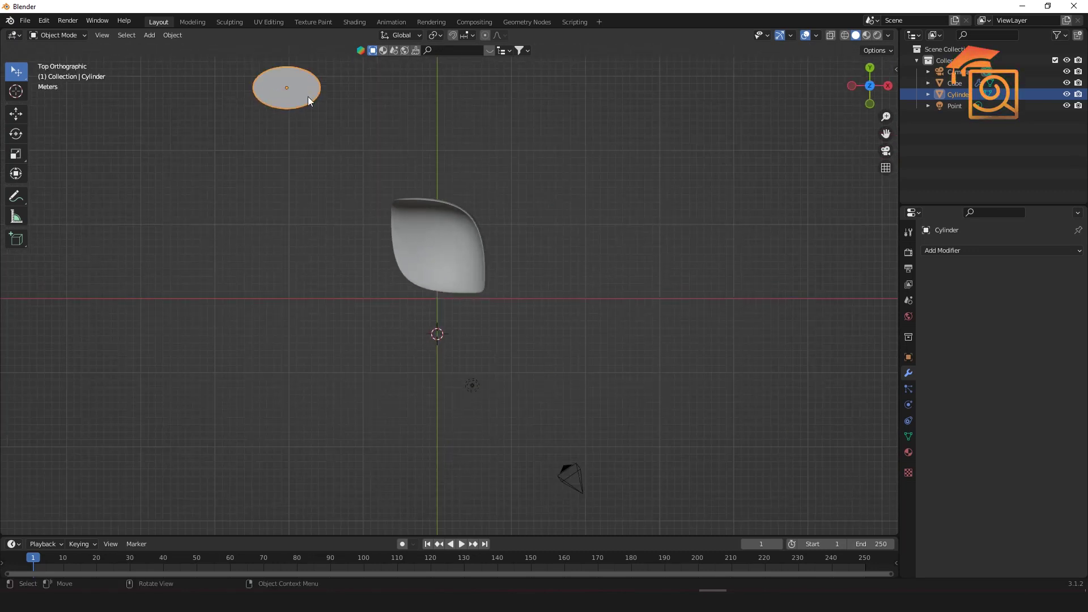
key(s)
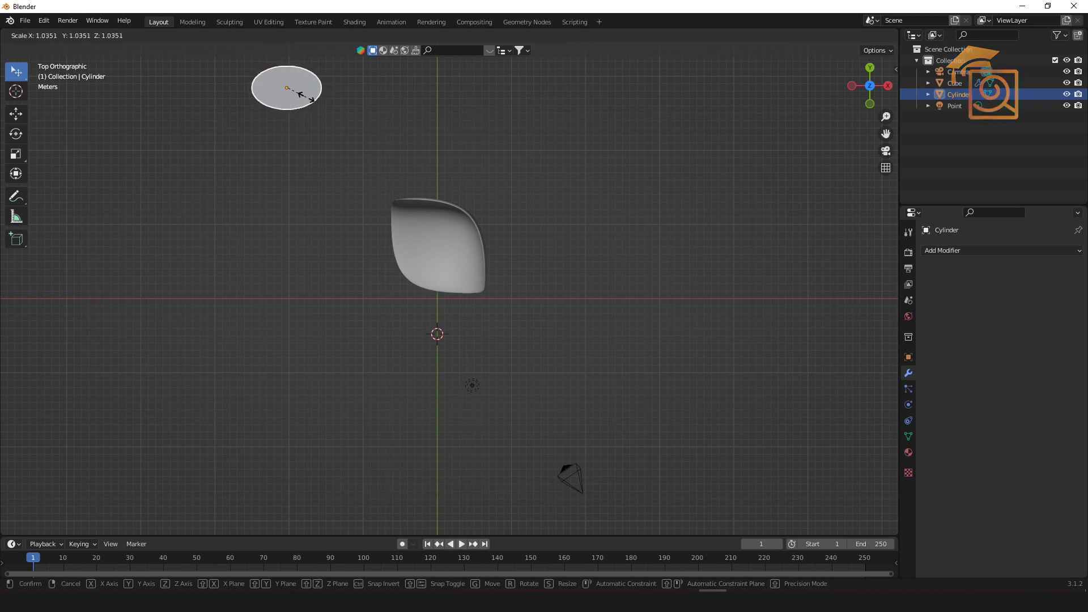
key(y)
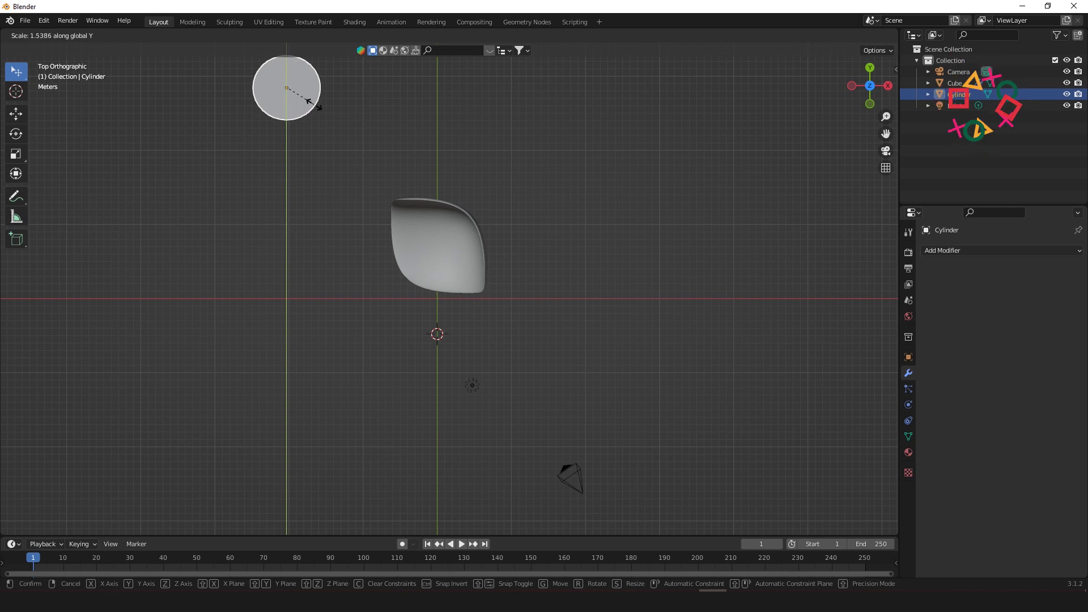
click(312, 104)
Enter Edit Mode on the cylinder and delete its top face to open it.
middle_drag(316, 187, 355, 111)
key(KP_1)
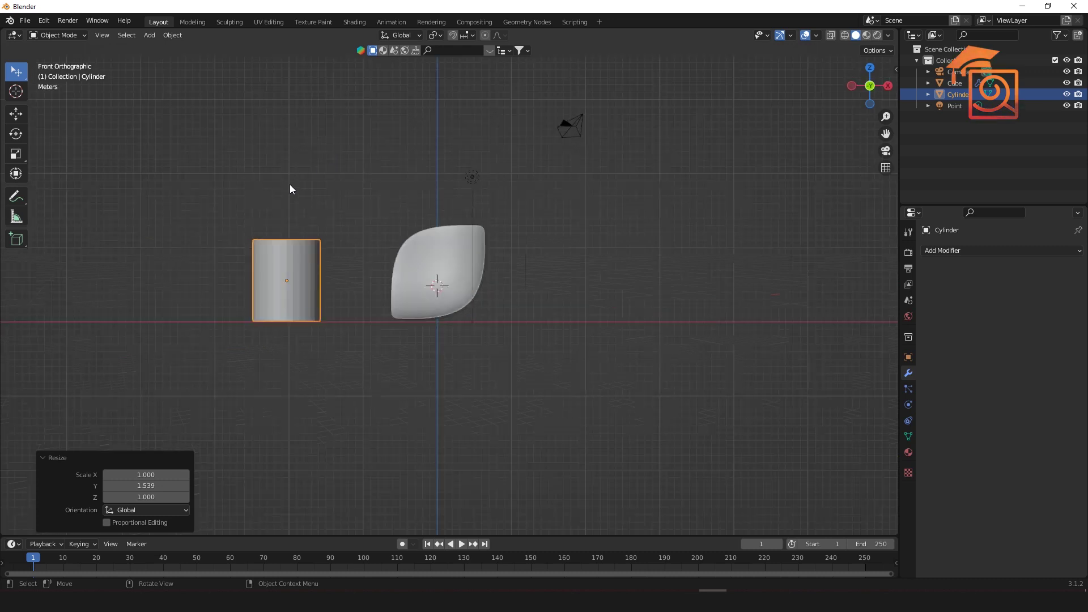
middle_drag(323, 226, 326, 292)
click(248, 102)
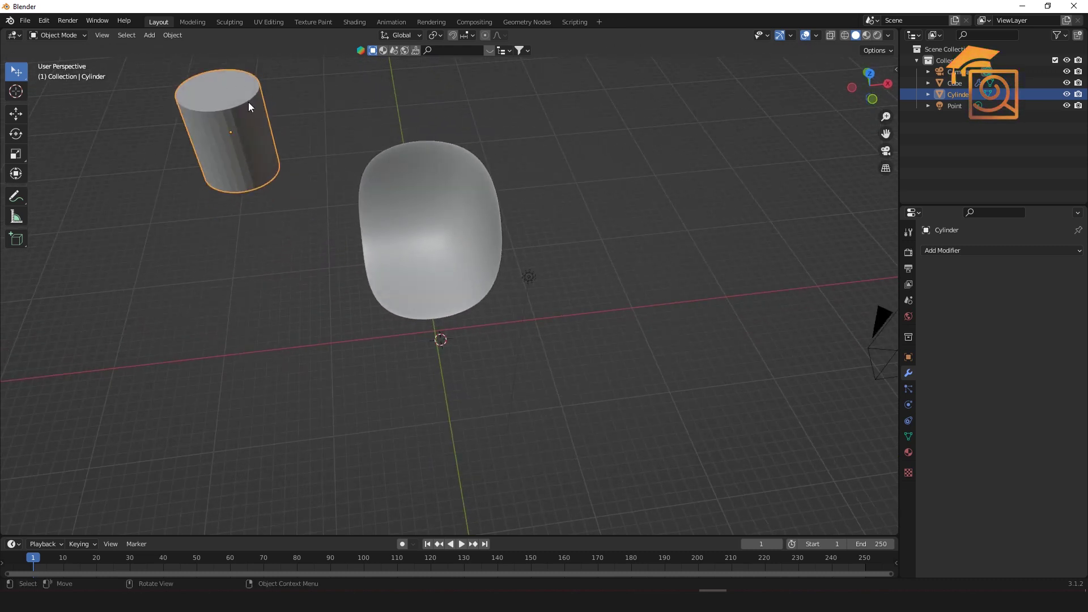
key(Tab)
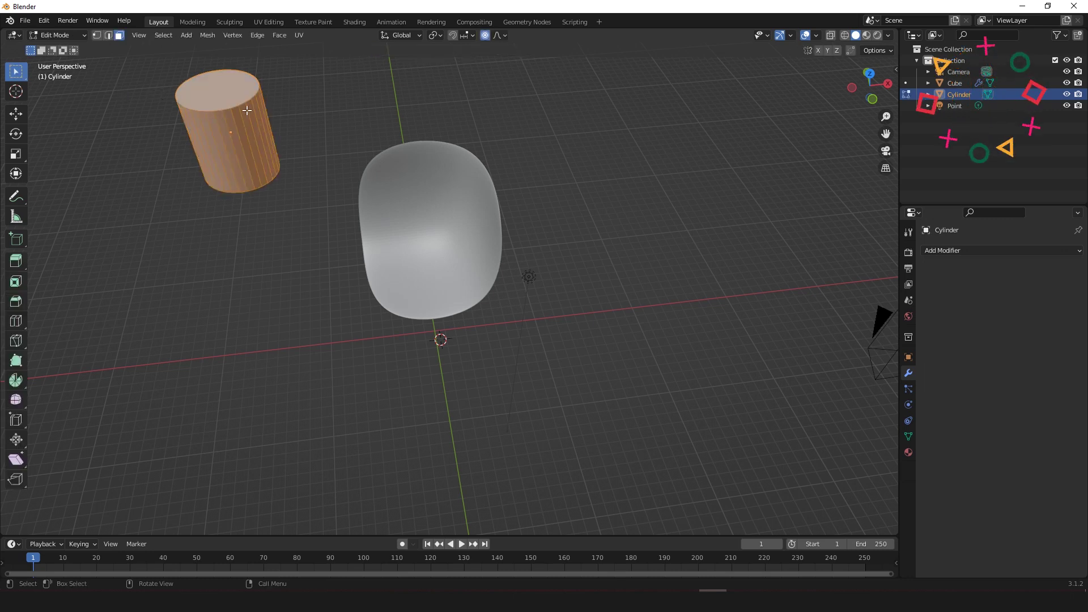
click(228, 93)
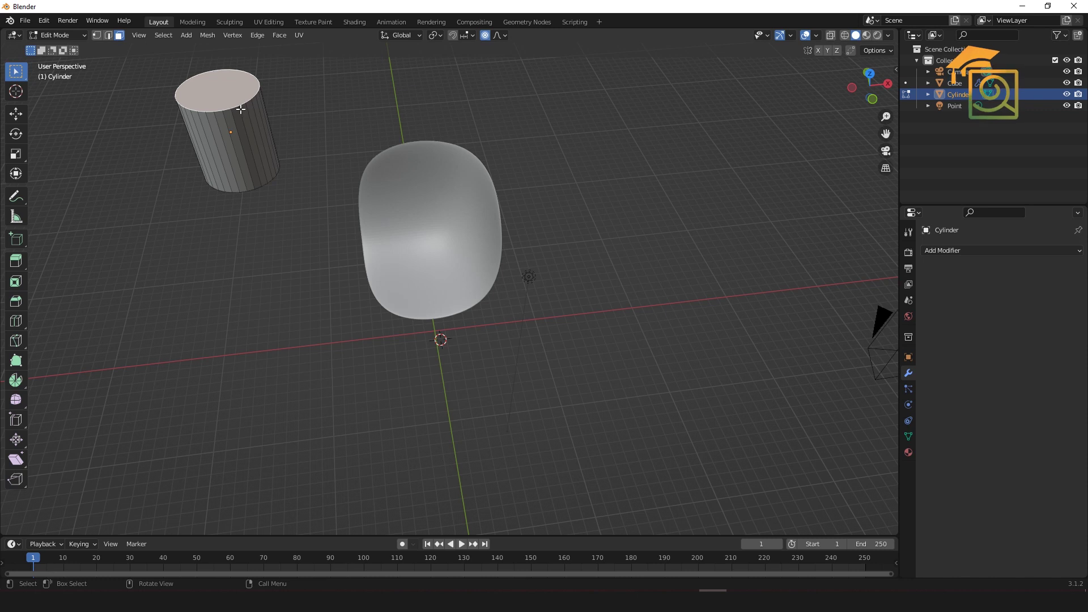
key(x)
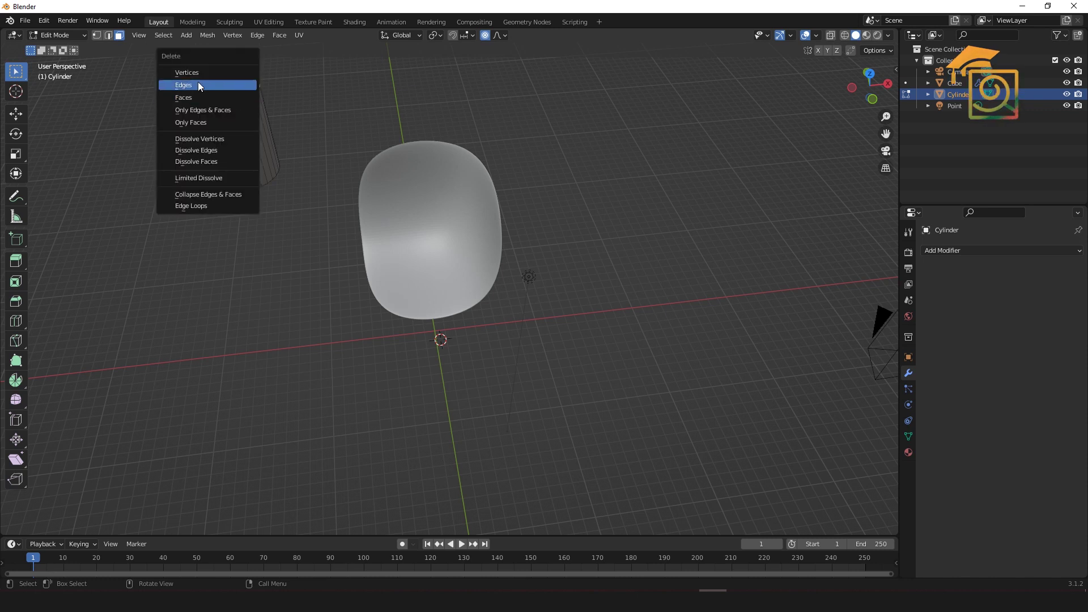
click(197, 97)
Select the bottom face of the cylinder, seen from below.
middle_drag(280, 185, 257, 144)
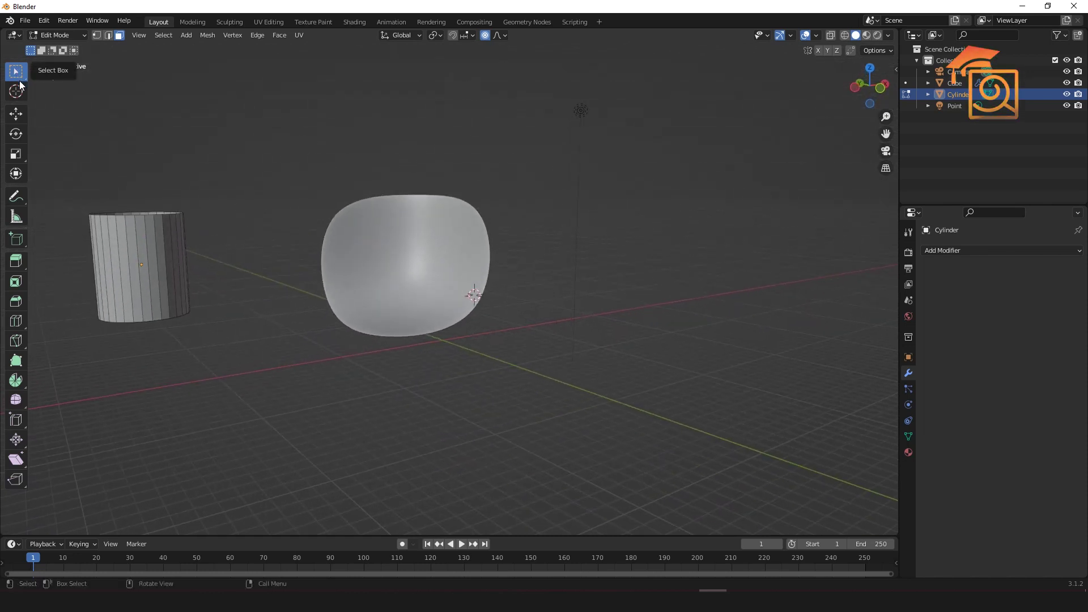
middle_drag(227, 215, 221, 263)
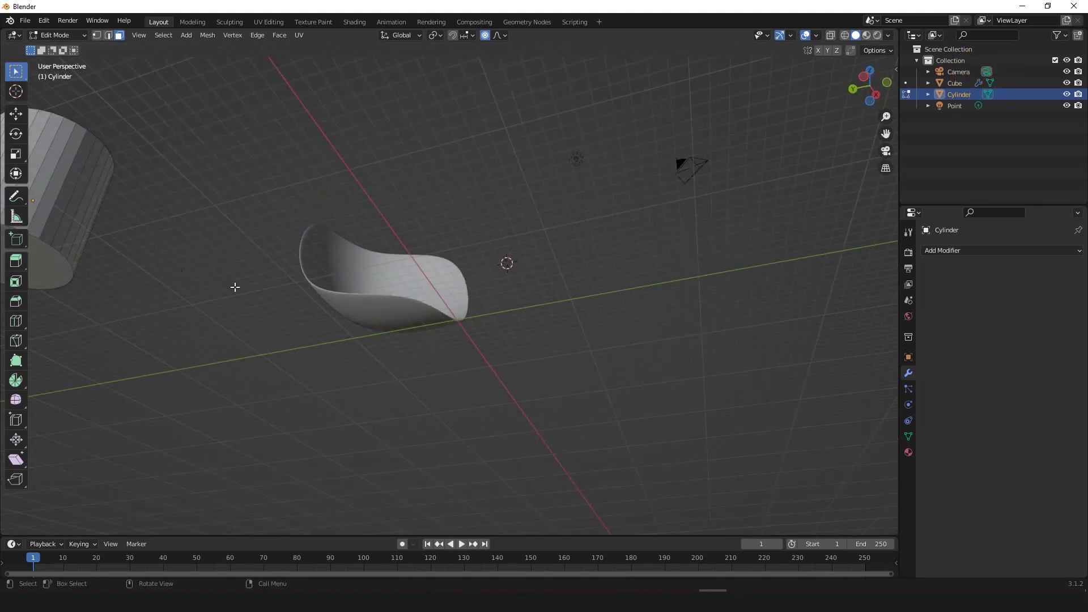
key(space)
key(space)
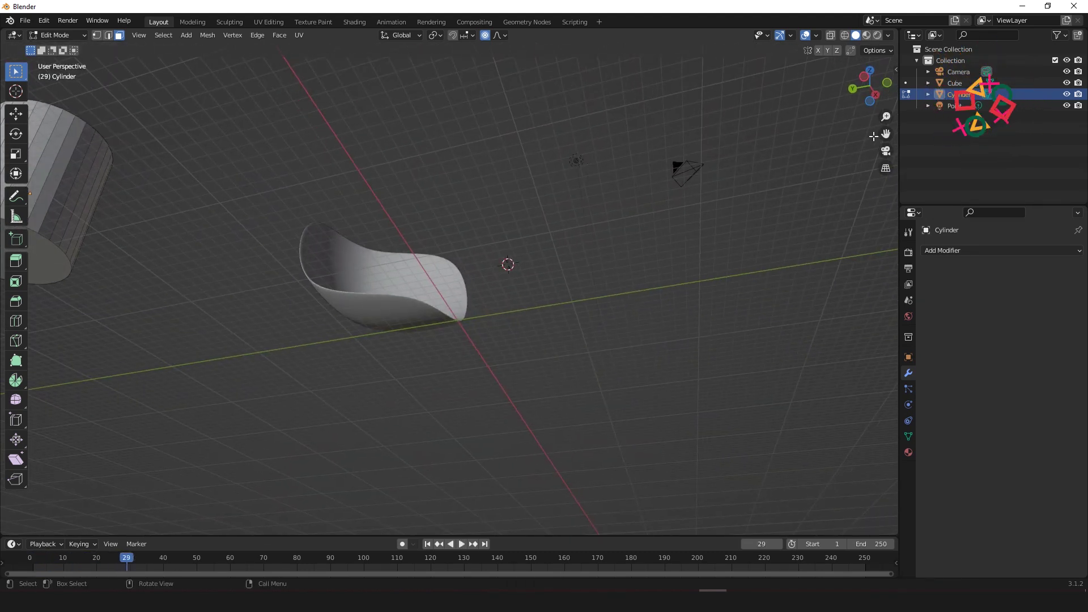
drag(885, 132, 244, 309)
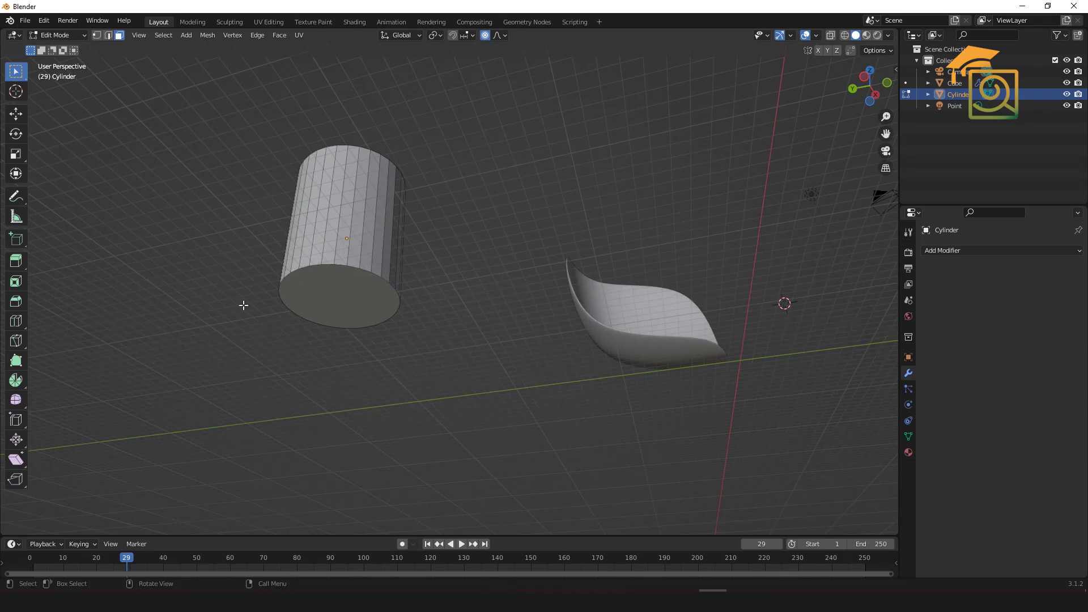
click(349, 312)
middle_drag(395, 324, 476, 320)
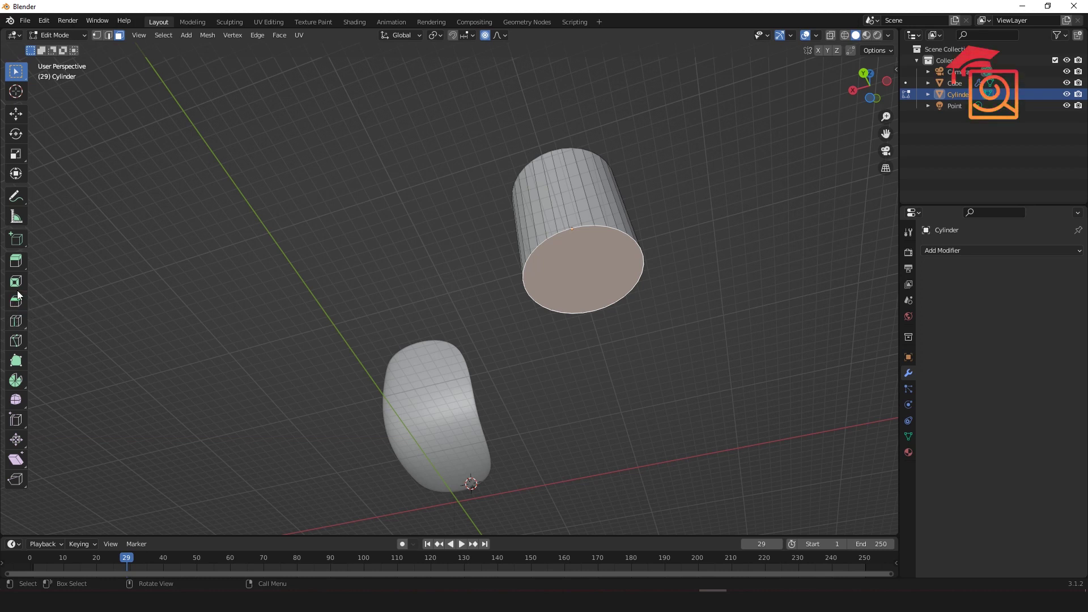
Try extruding the cylinder's bottom face along its normal with Extrude Region, and undo the extrusion.
click(17, 261)
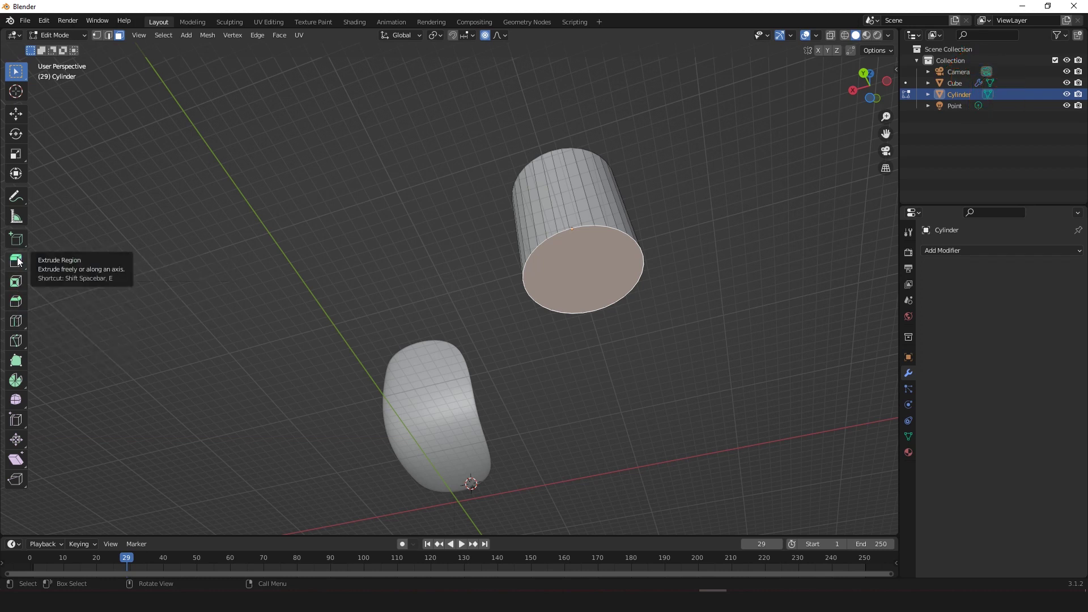
click(18, 306)
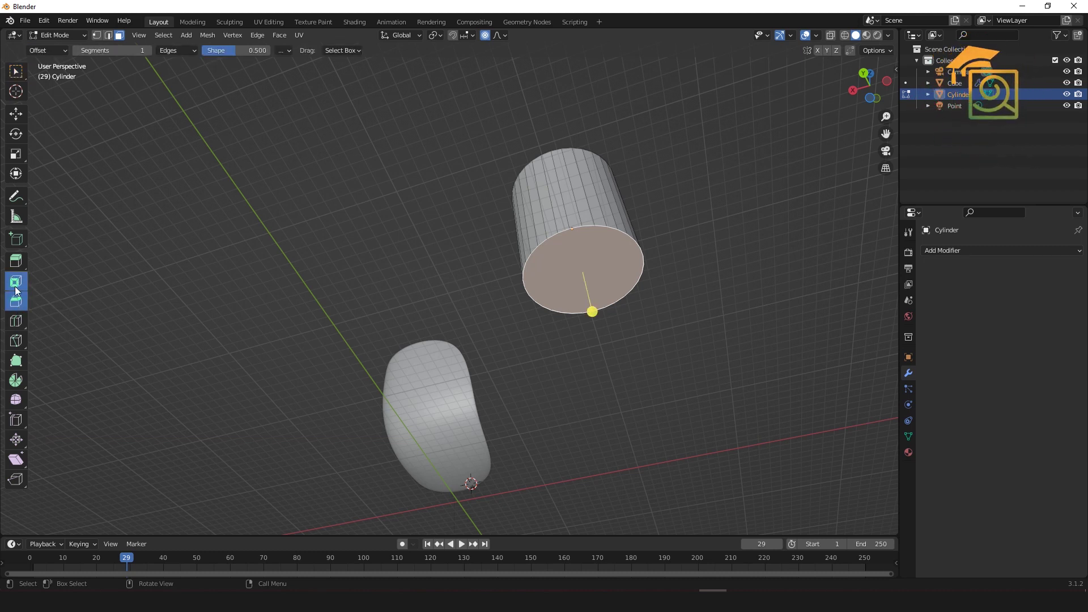
click(16, 286)
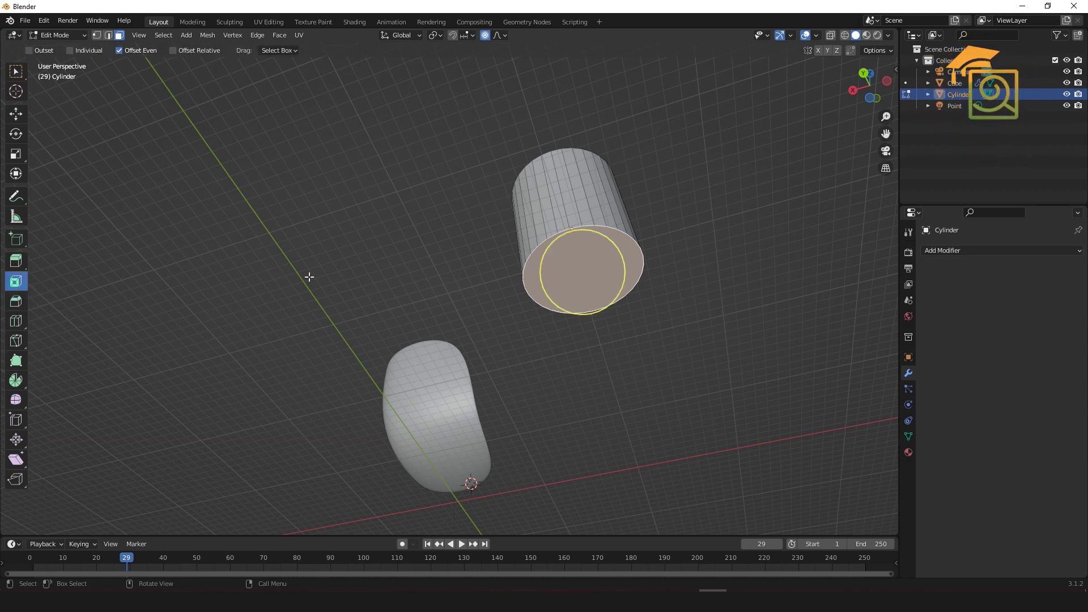
click(20, 242)
click(13, 268)
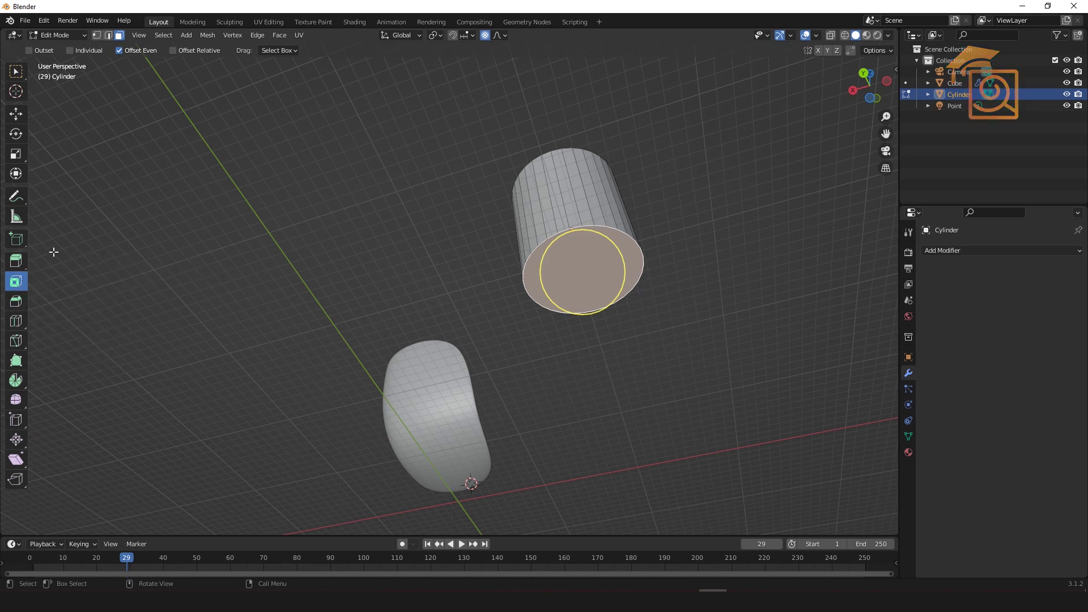
click(15, 262)
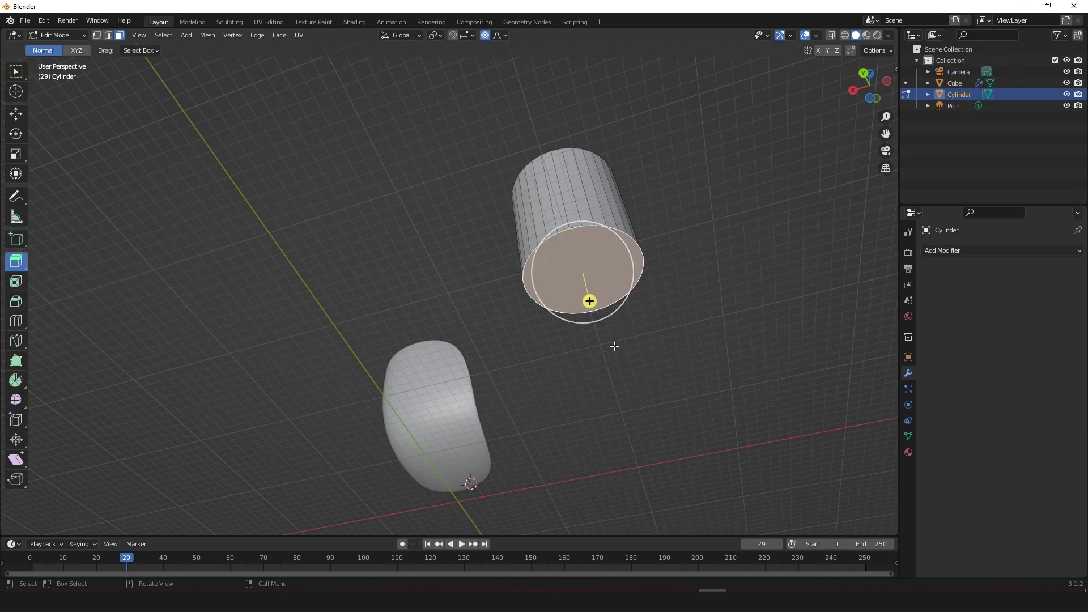
scroll(585, 369, down, 1)
drag(561, 303, 569, 348)
key(ctrl+z)
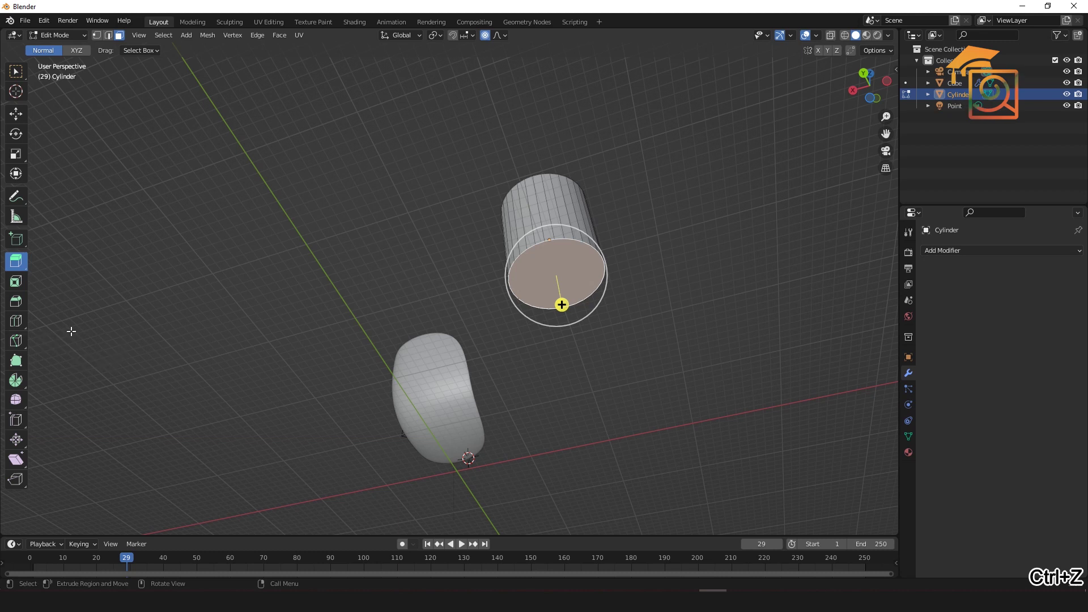
key(r)
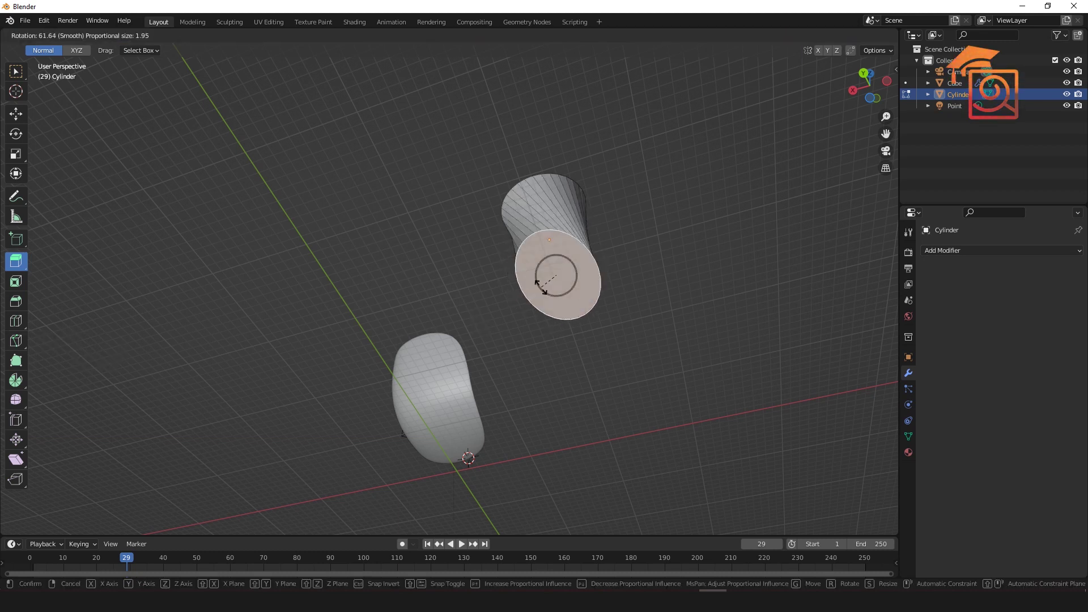
click(588, 287)
key(ctrl+z)
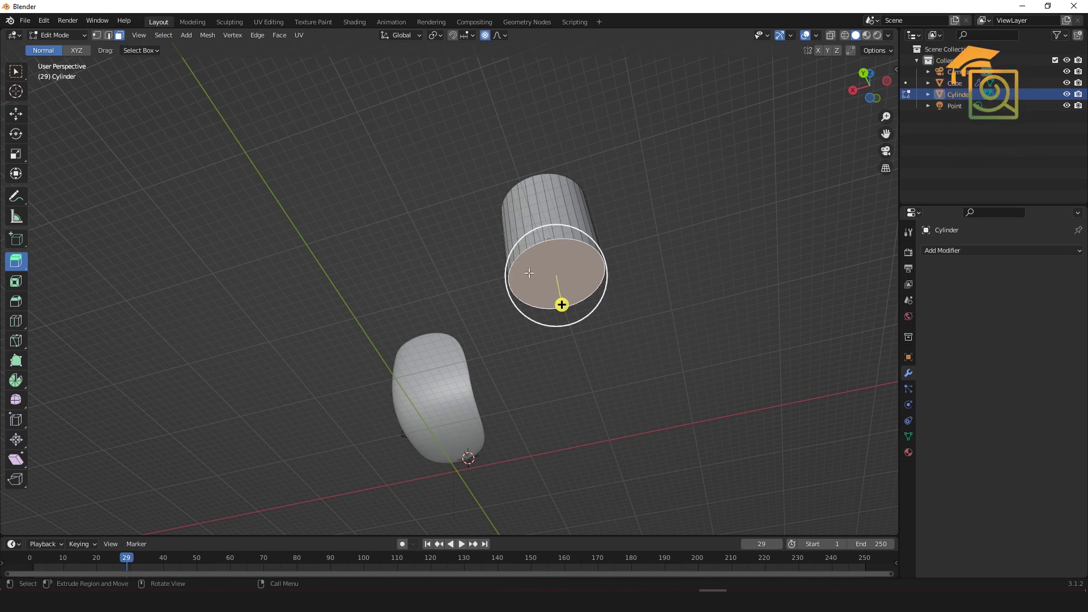
Inset the cylinder's bottom face by about 0.116 m and extrude the inner face about 0.77 m downward as a foot.
key(i)
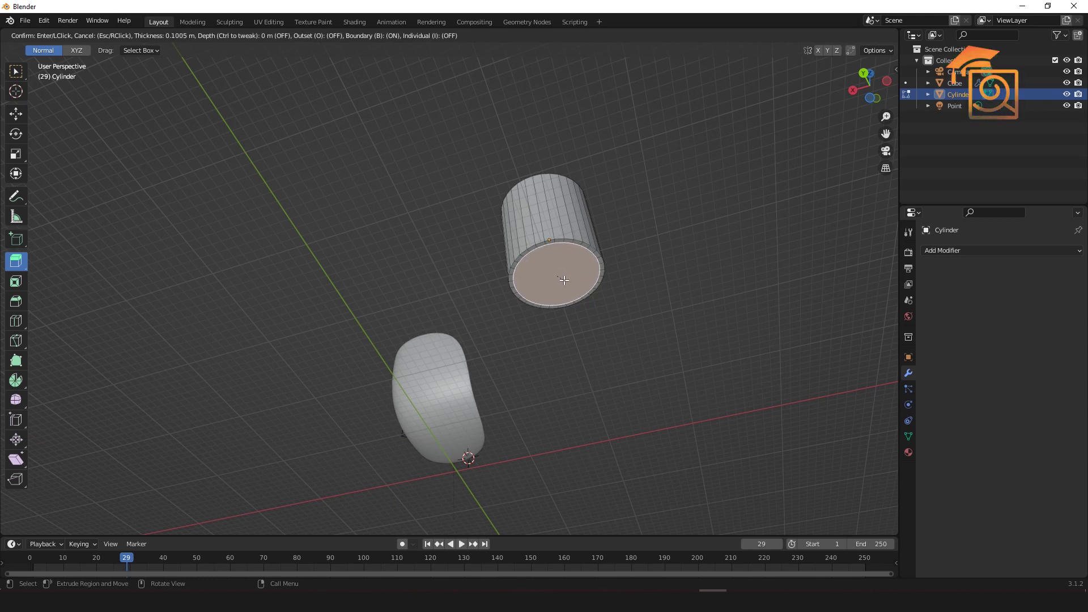
click(563, 279)
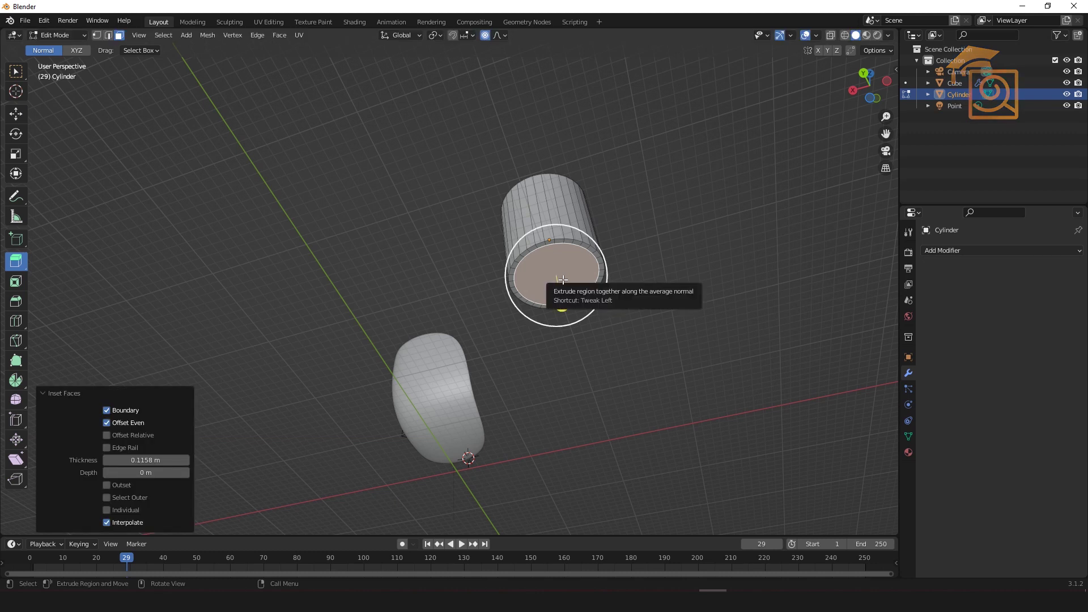
drag(563, 280, 562, 311)
middle_drag(651, 284, 317, 419)
key(KP_1)
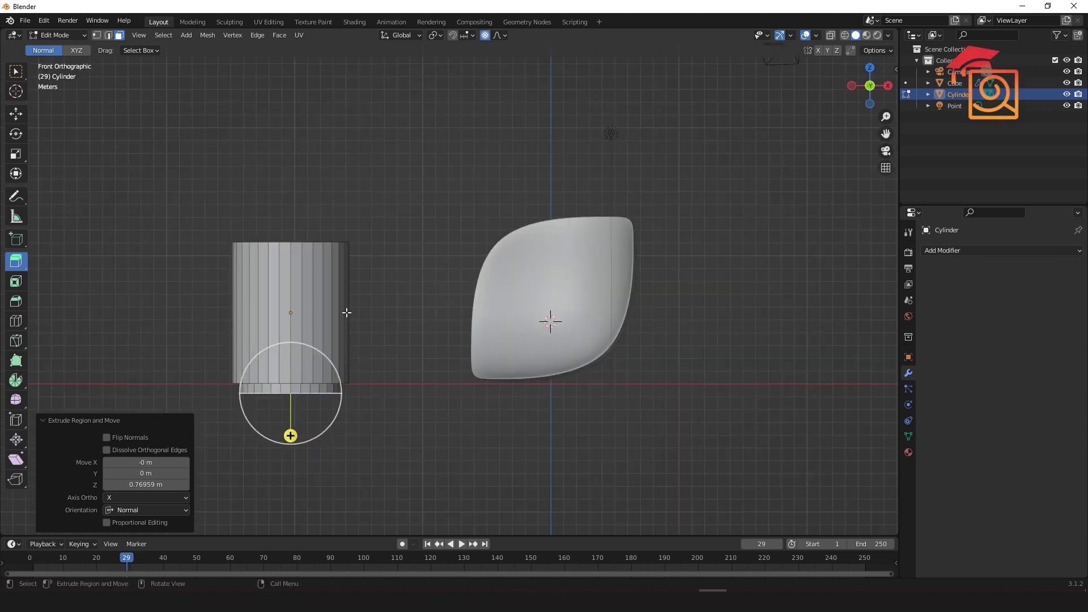
In front view, add two loop cuts around the cylinder wall with smoothness 0.160 and slide them to mid-height.
key(ctrl+r)
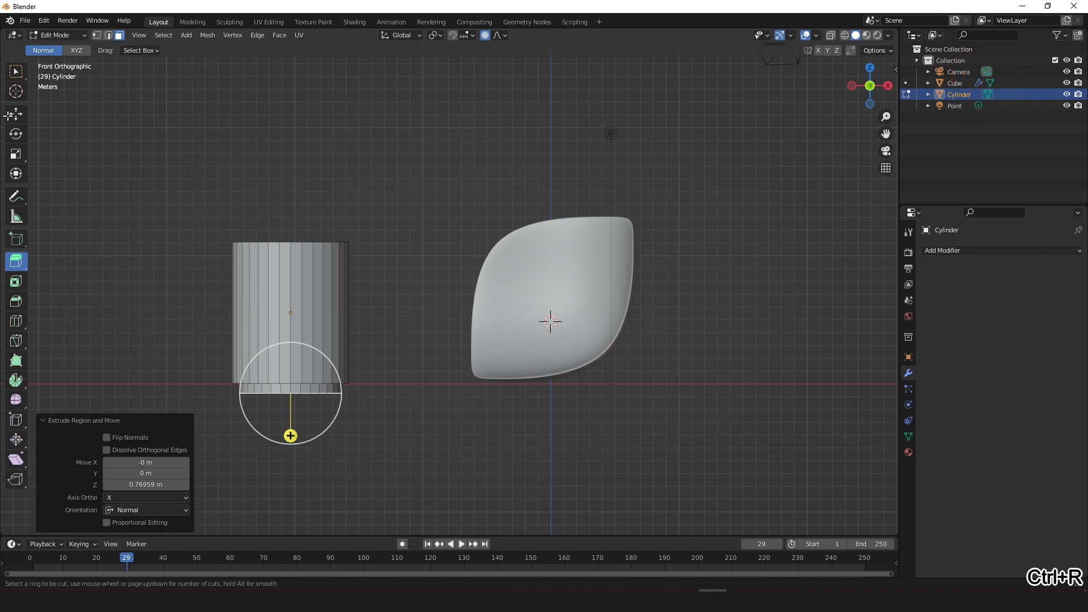
click(13, 73)
click(16, 74)
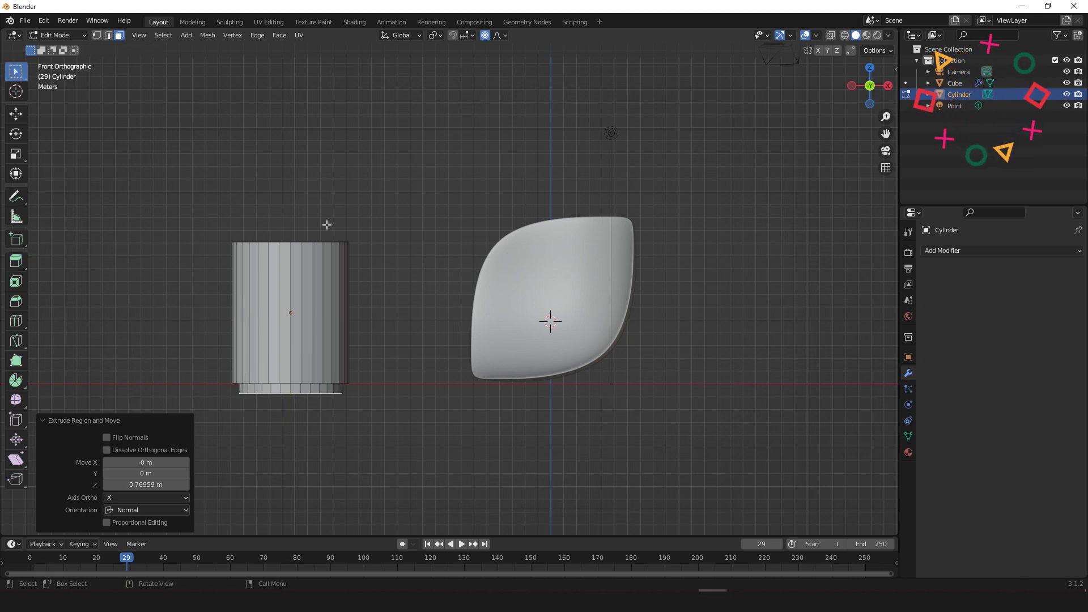
key(ctrl+r)
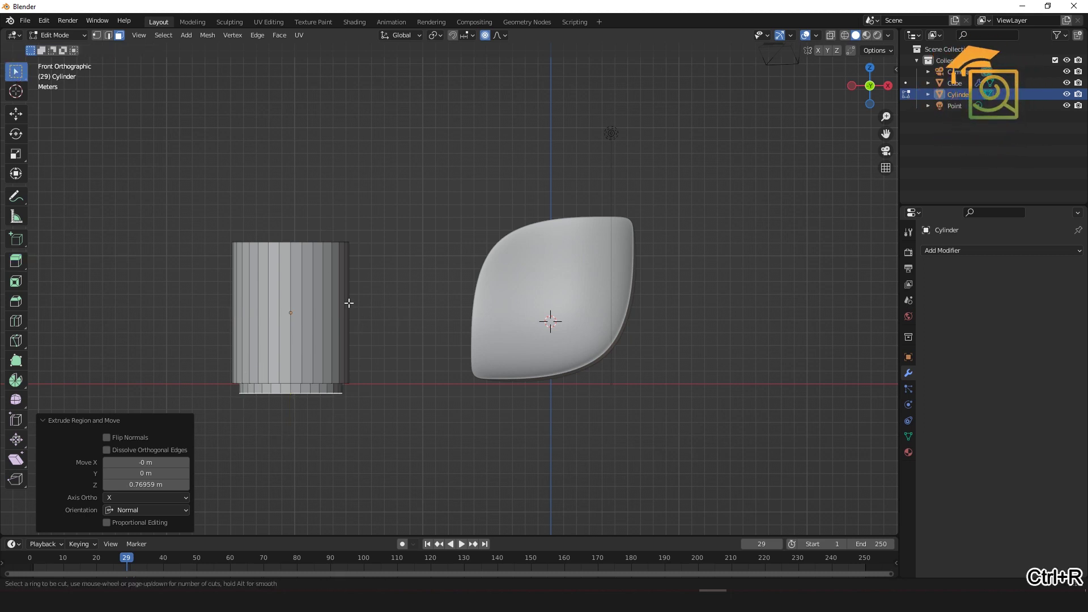
click(313, 268)
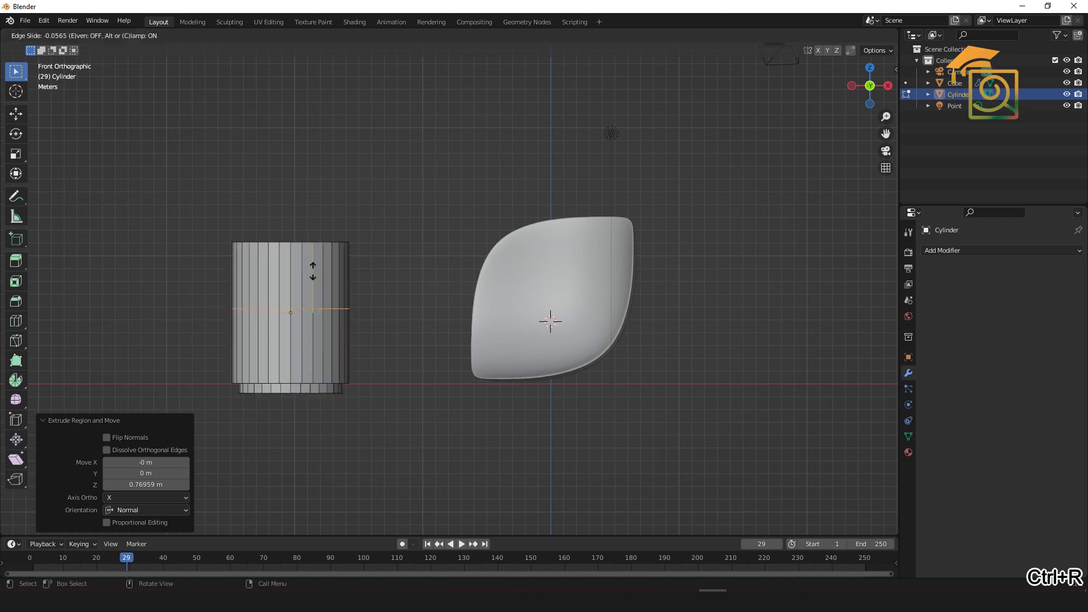
click(311, 231)
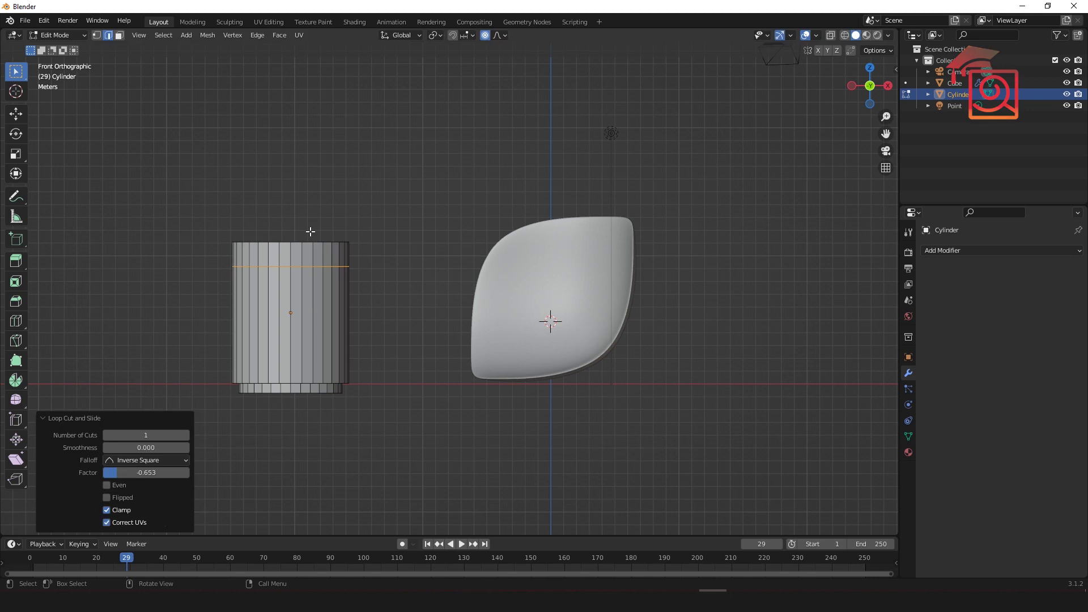
drag(145, 435, 160, 436)
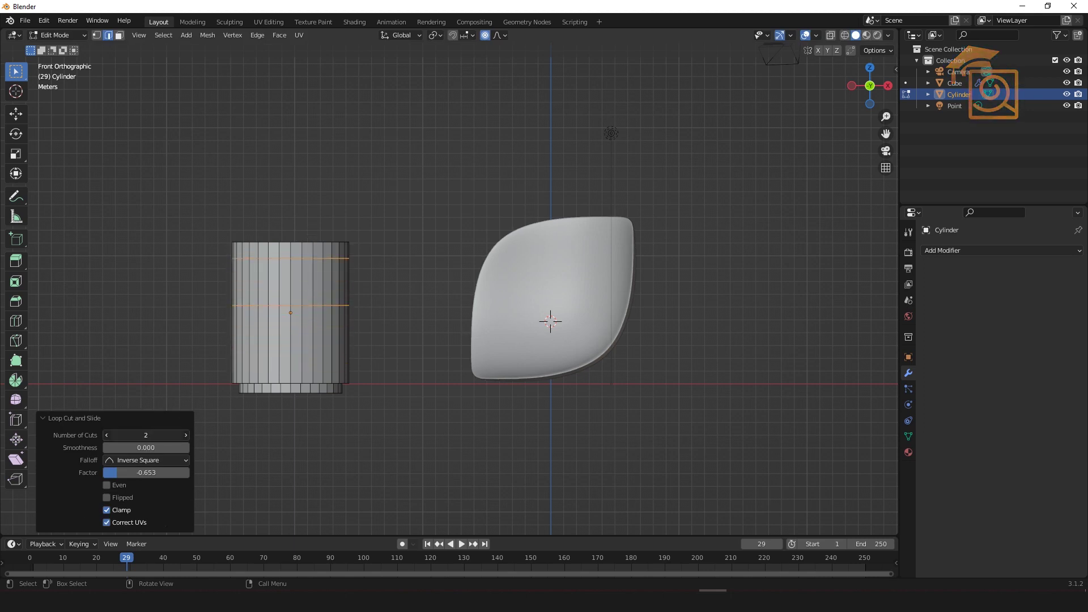
drag(157, 472, 150, 448)
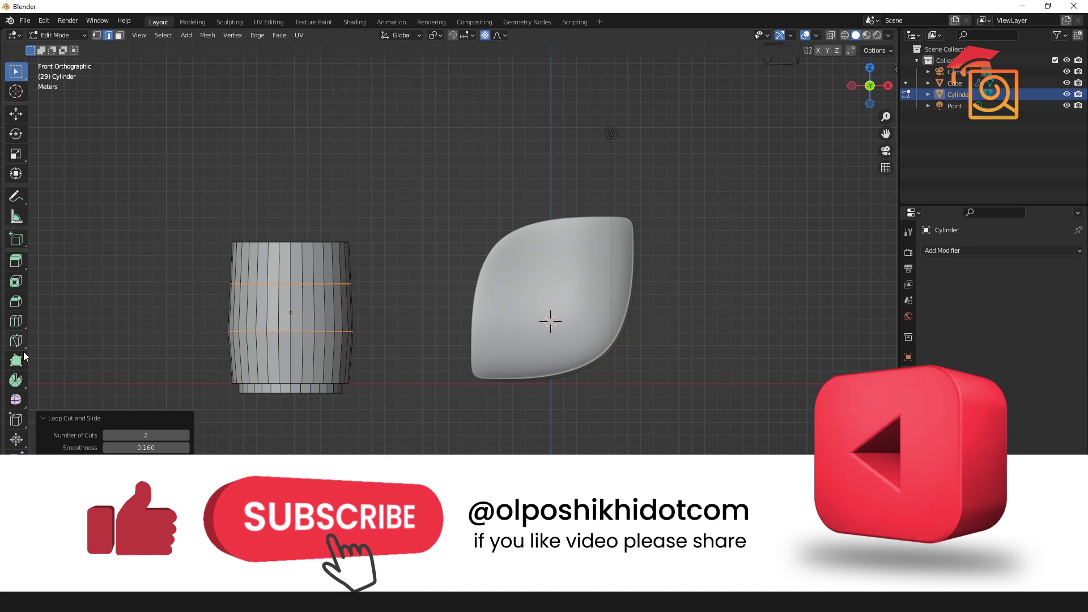
Try Offset Edge Slide on the cylinder's loops and undo the result.
click(16, 321)
click(54, 346)
mouse_move(288, 284)
mouse_down()
mouse_move(289, 272)
mouse_move(289, 297)
mouse_move(283, 268)
mouse_move(283, 284)
mouse_up()
key(ctrl+z)
key(ctrl+z)
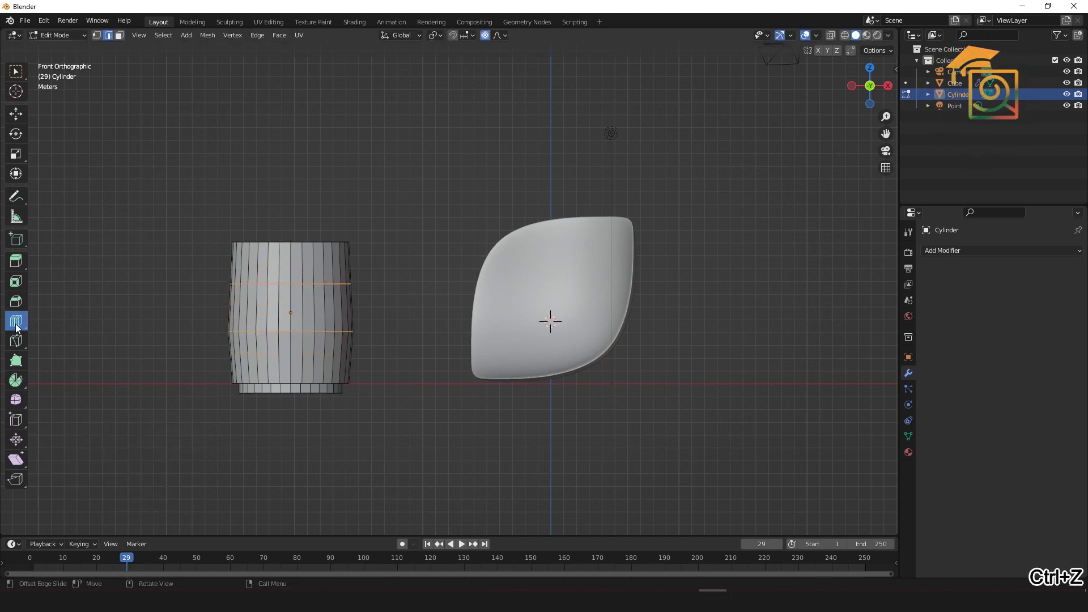
Activate the Loop Cut tool and undo the two smoothed loop cuts around the cylinder wall.
drag(15, 326, 62, 323)
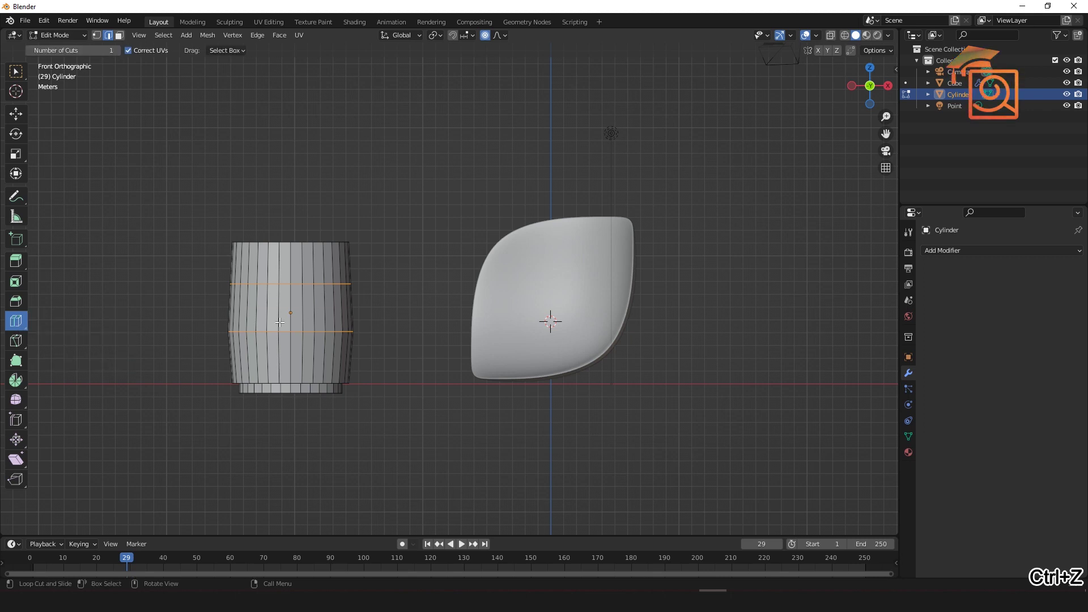
right_click(284, 284)
key(Escape)
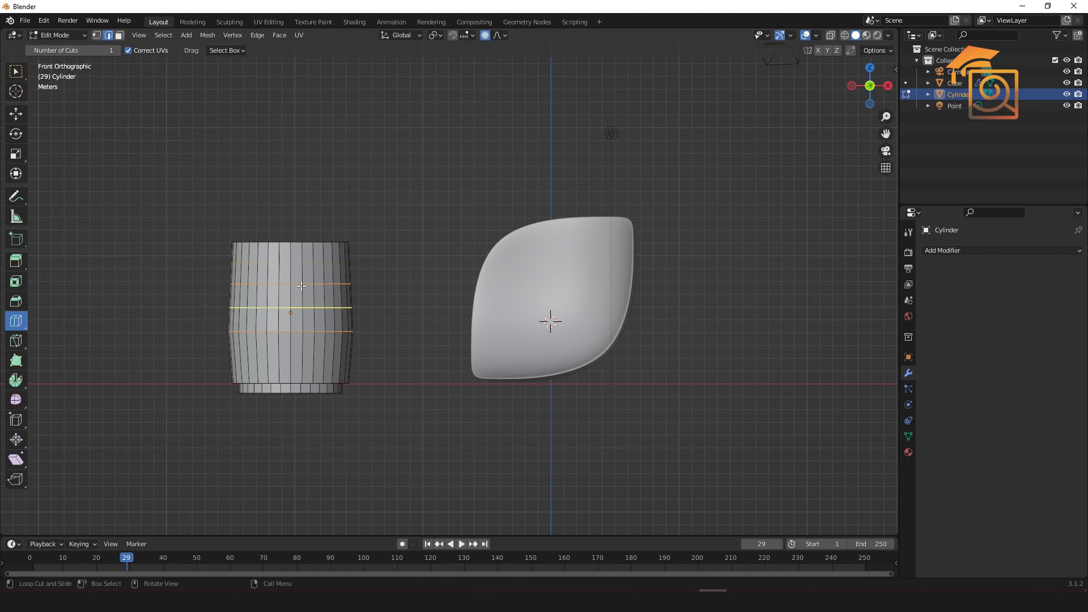
right_click(285, 282)
click(286, 284)
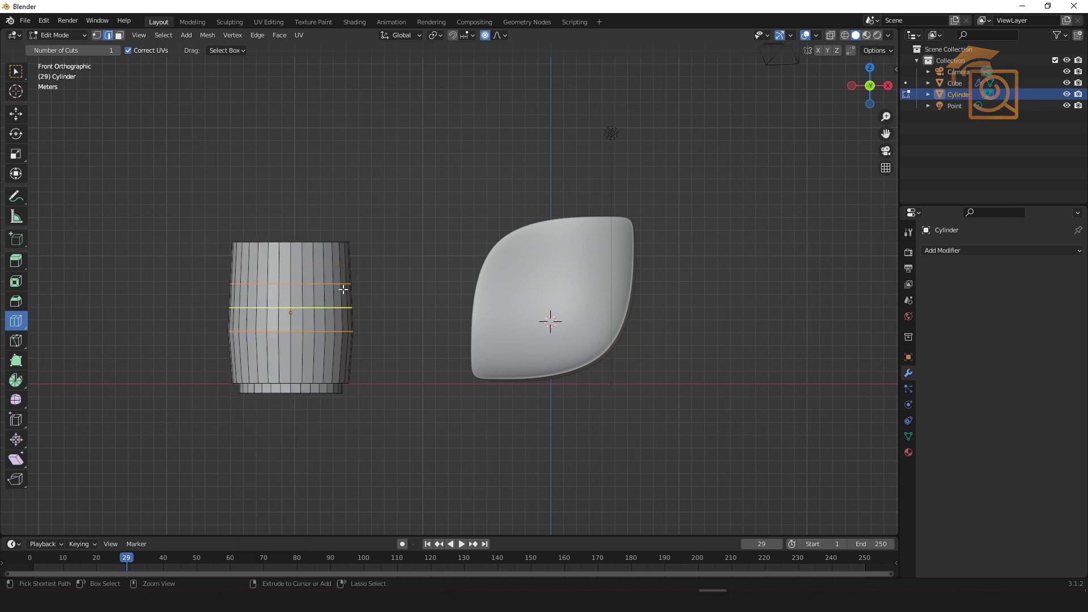
key(ctrl+z)
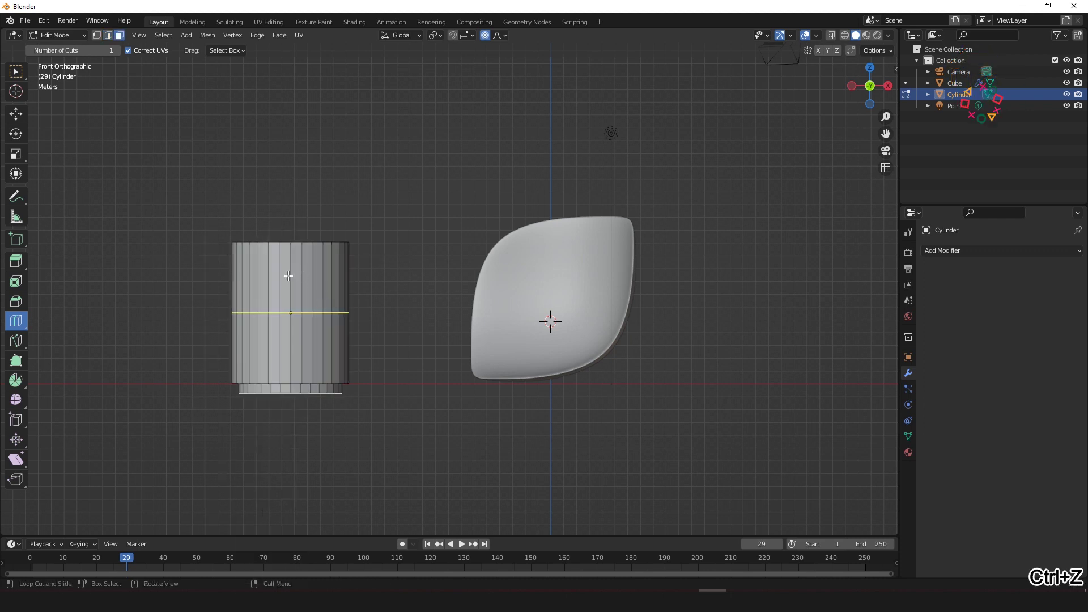
Add one loop cut near the cylinder's rim and one on its lower part, and scale the lower loop by about 1.053.
drag(288, 314, 291, 347)
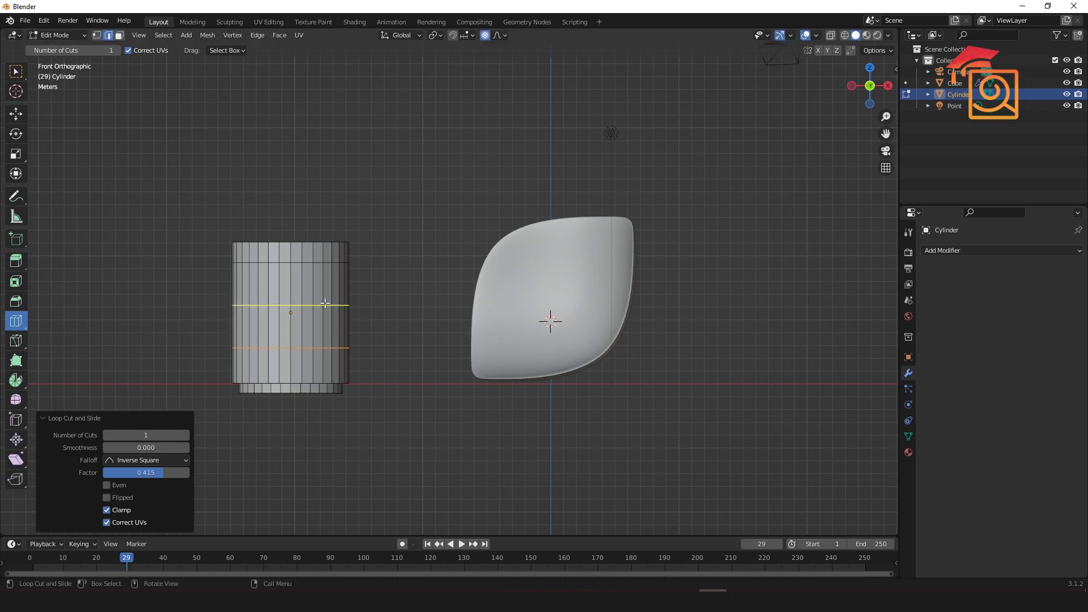
key(s)
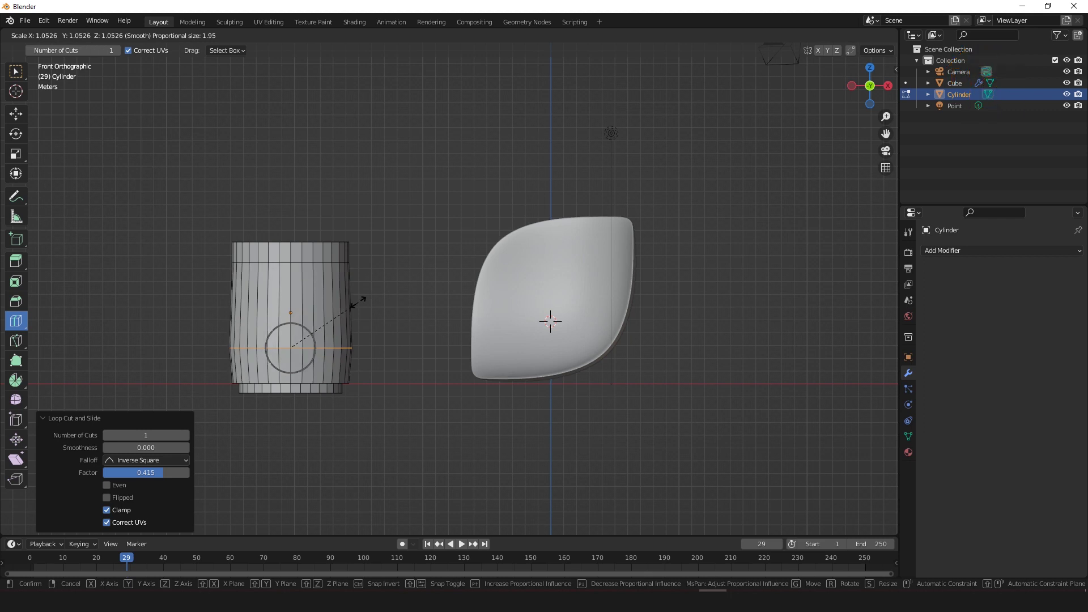
click(358, 302)
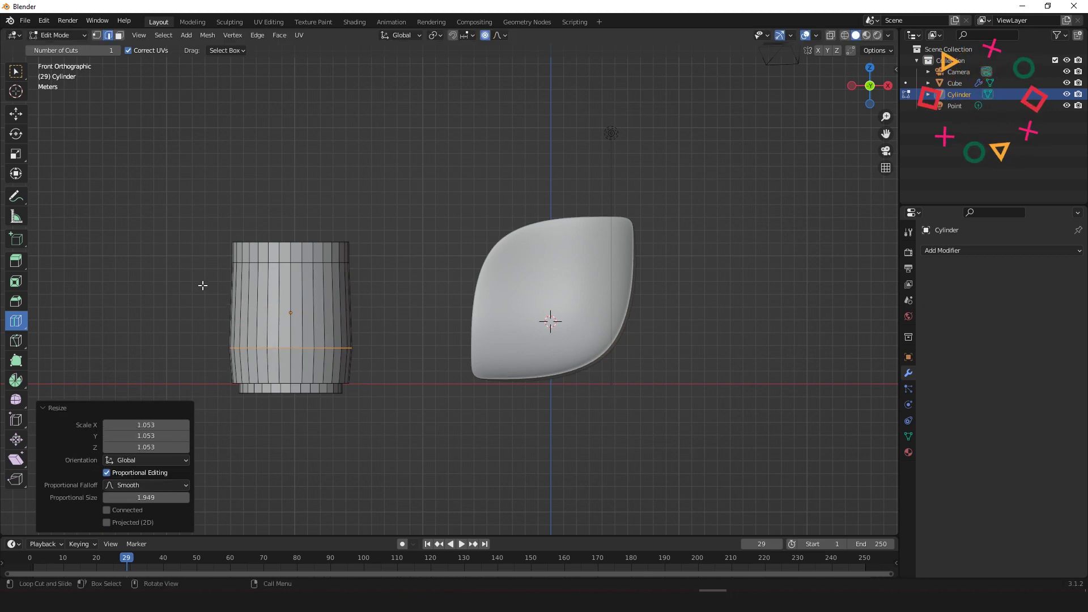
Select the ring of vertical edges between the two loops and scale it by about 1.024 to bulge the wall.
click(359, 317)
key(s)
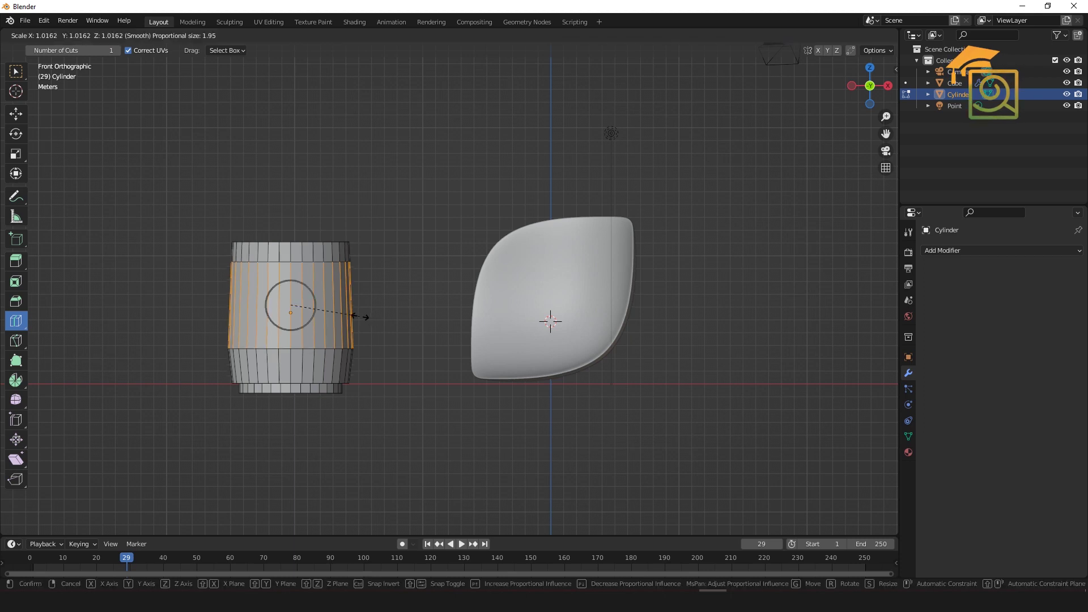
click(361, 316)
middle_drag(323, 444, 352, 453)
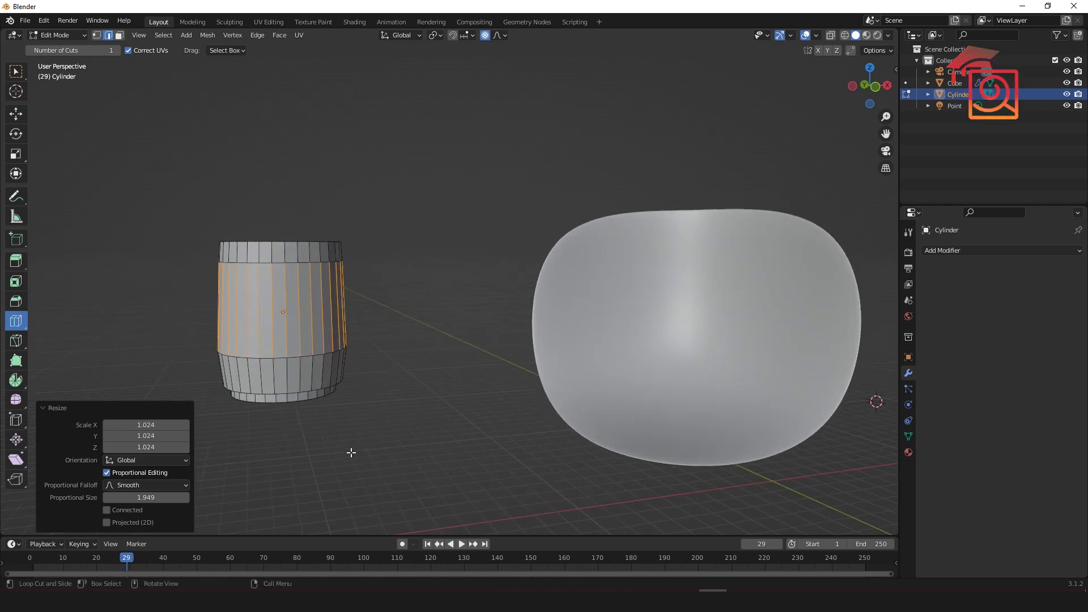
In front view, add a loop cut midway between the cylinder's upper and lower loops with factor 0.
key(KP_1)
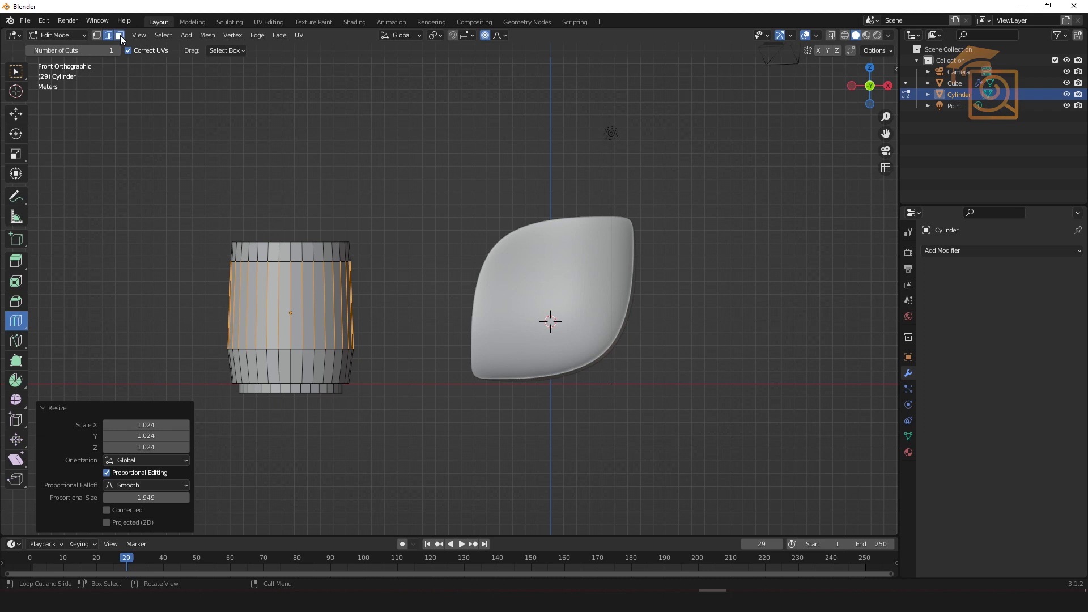
click(120, 35)
click(289, 284)
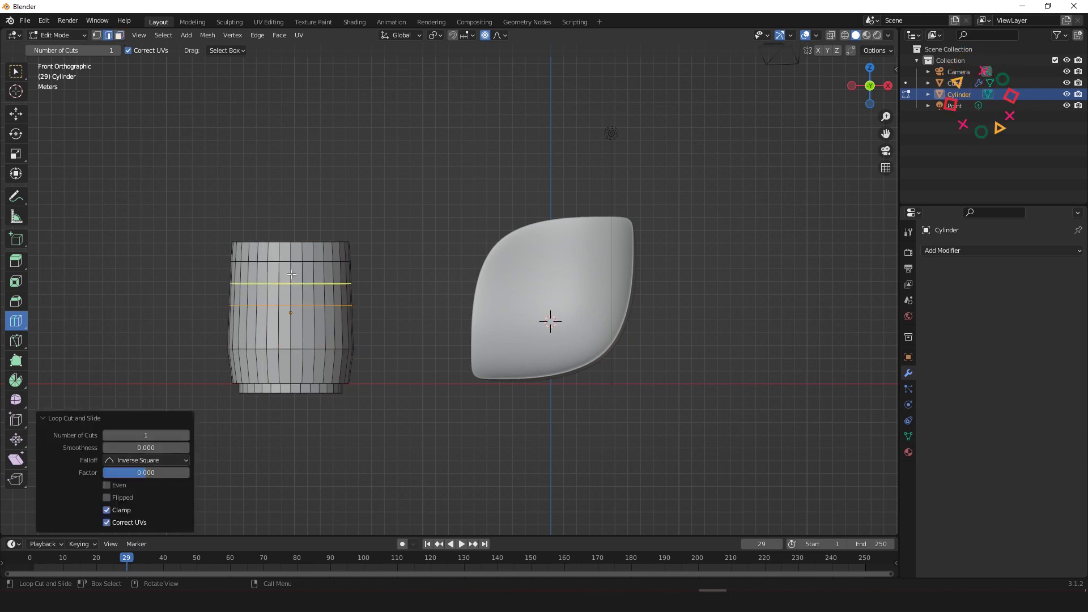
Undo the middle loop cut and select two adjacent front faces of the cylinder wall with the Select Box tool.
key(ctrl+z)
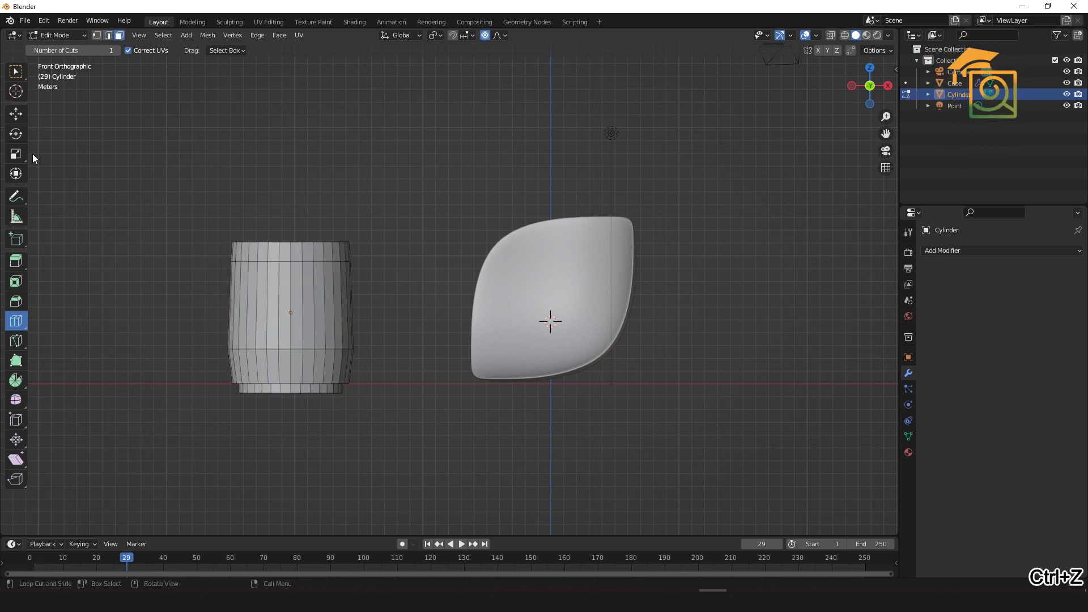
click(17, 72)
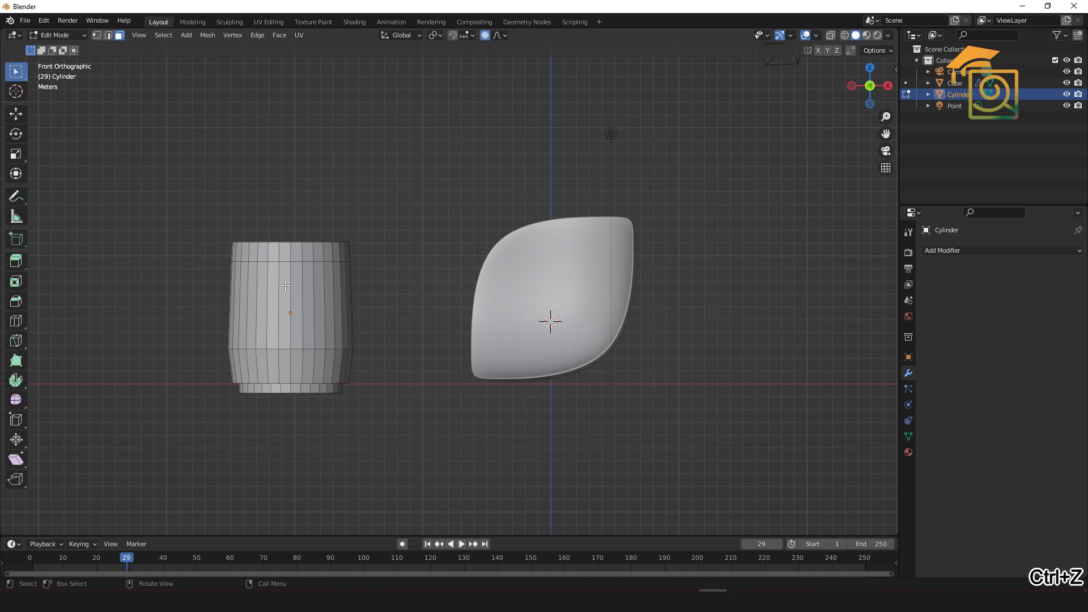
click(286, 285)
shift+click(297, 306)
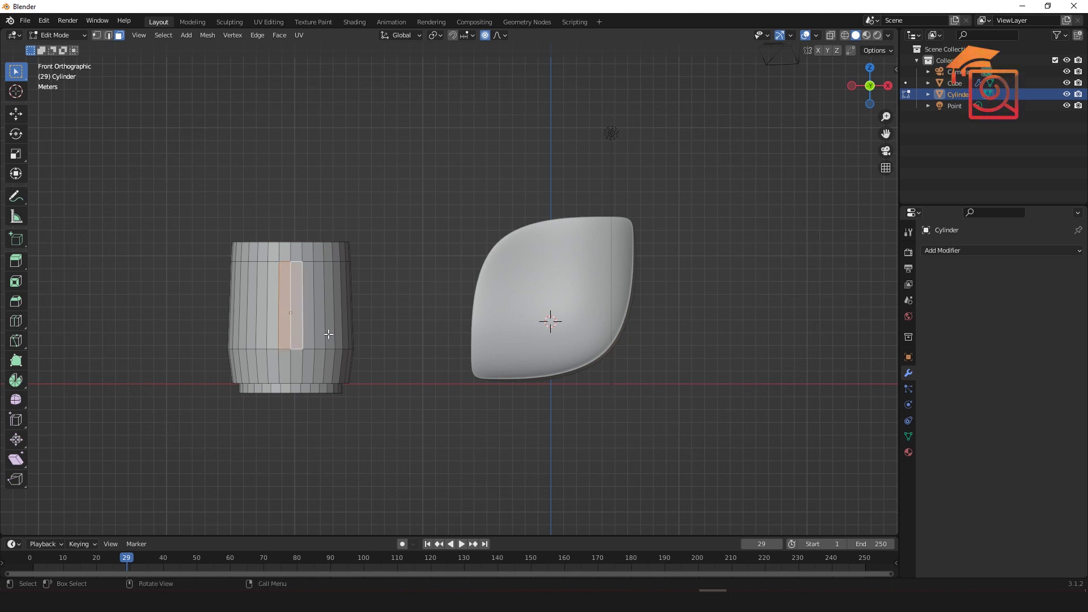
In right view, extrude the two selected wall faces outward by about 3.47 m.
key(KP_3)
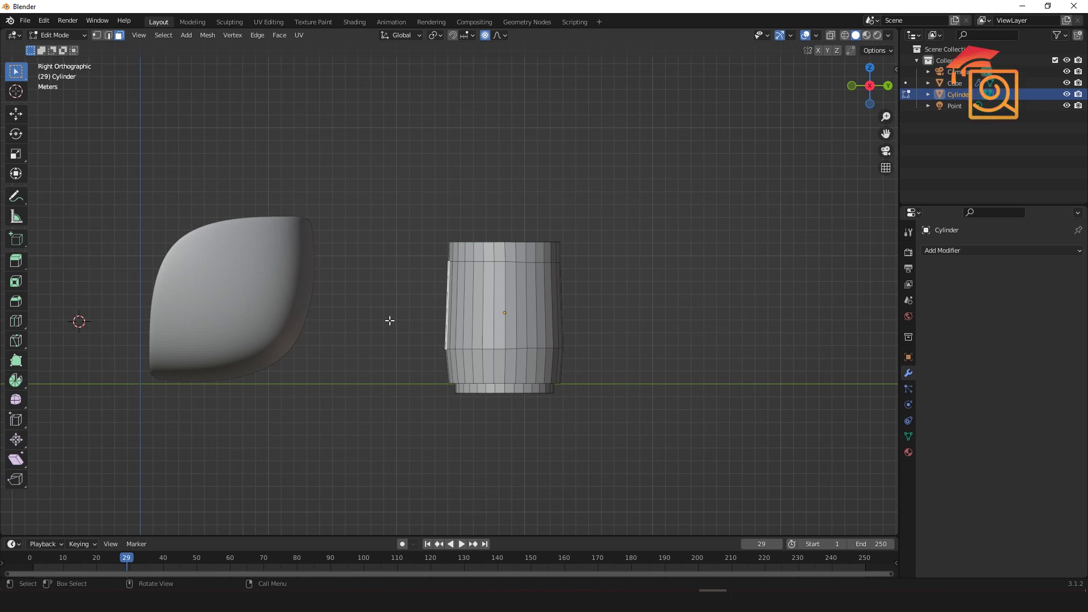
key(e)
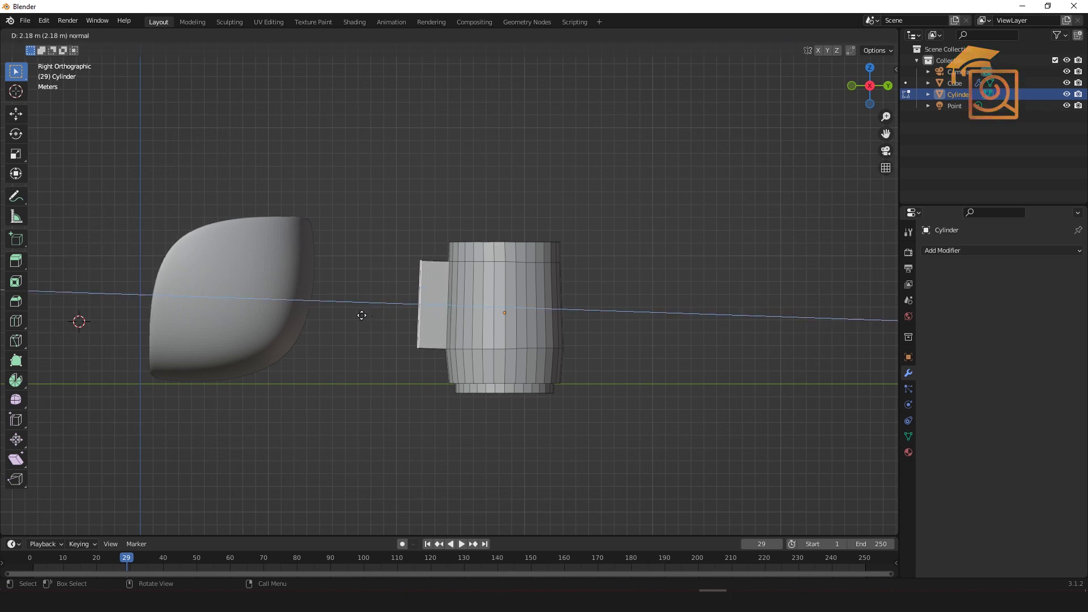
click(346, 312)
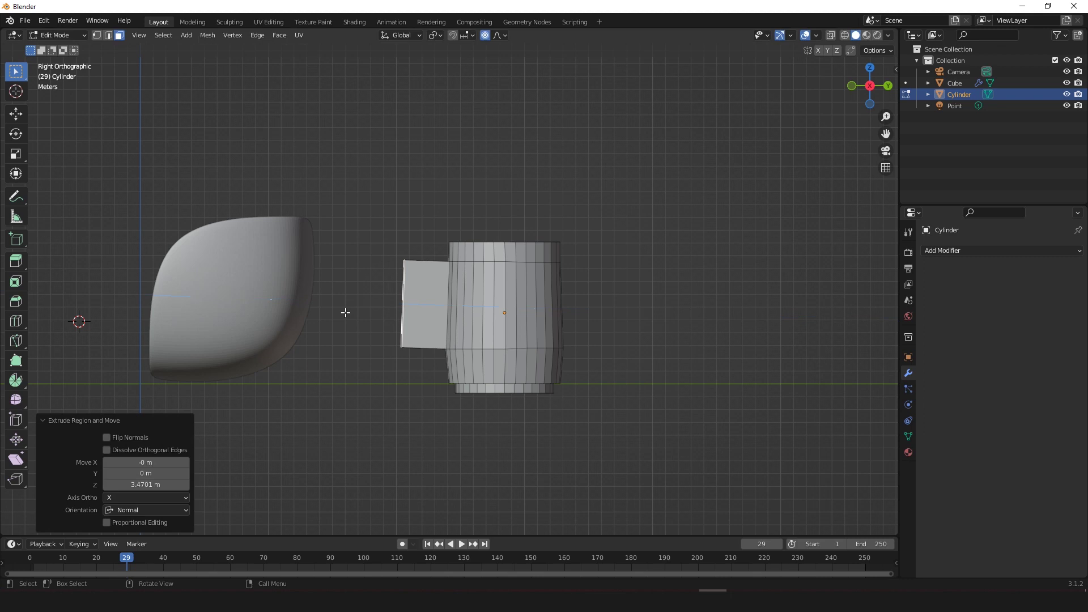
Try another extrusion and a bevel on the end faces of the extruded block.
key(e)
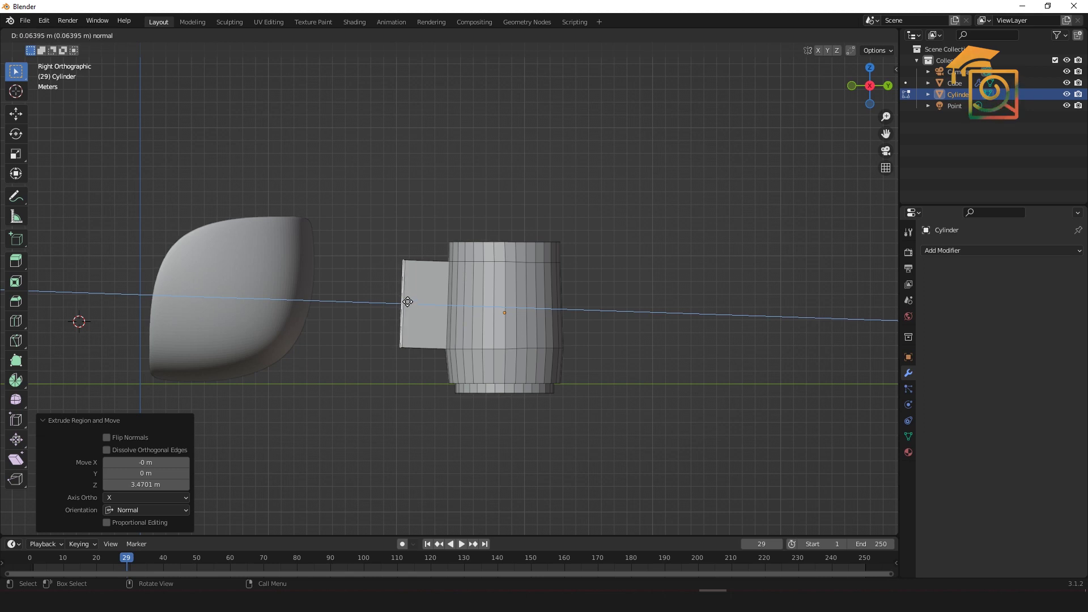
key(Escape)
key(ctrl+z)
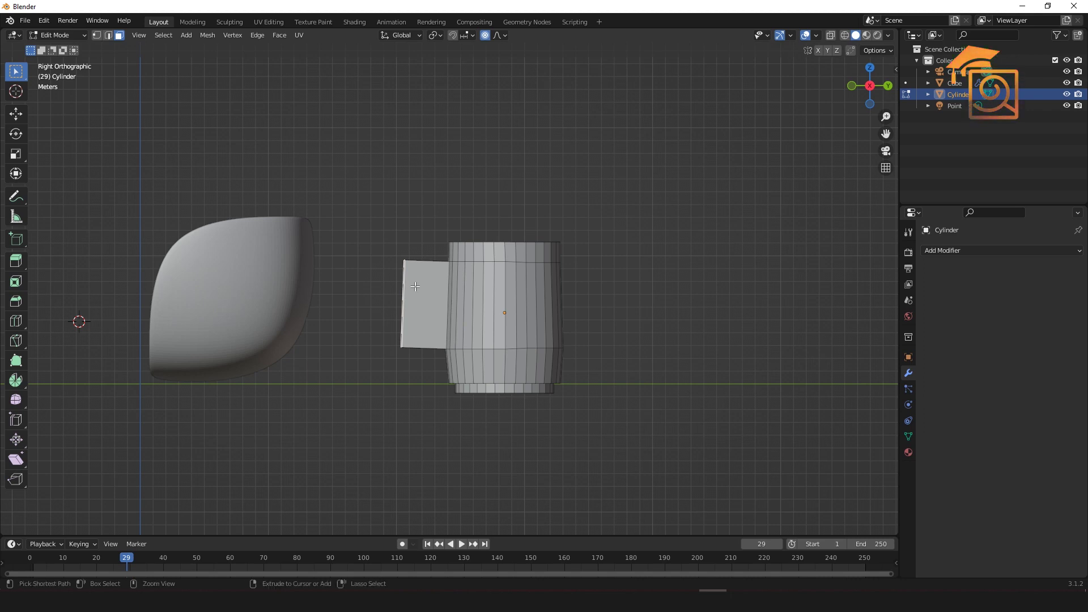
key(ctrl+b)
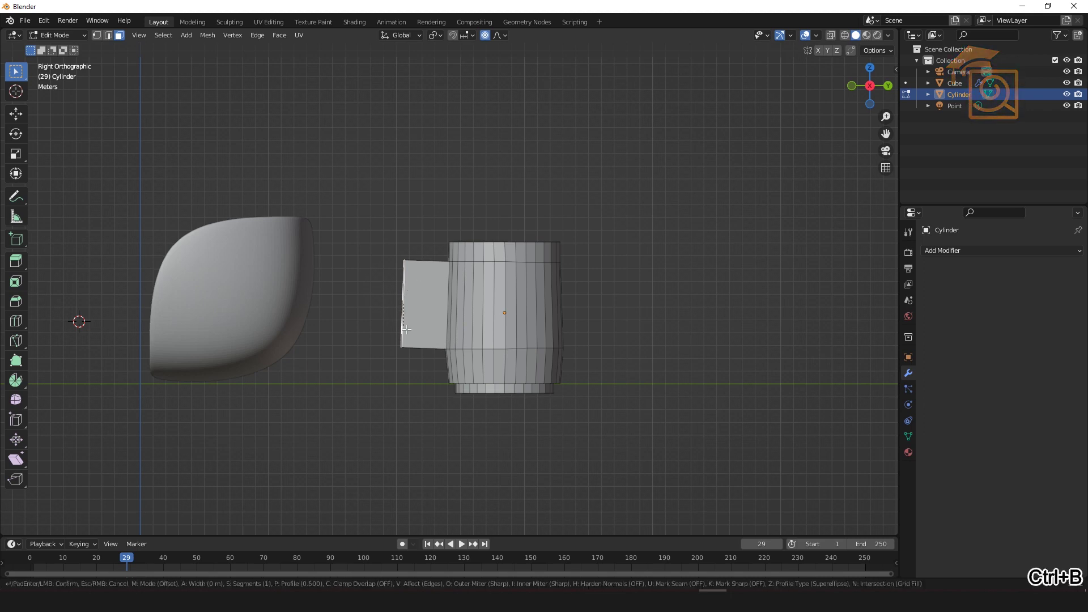
click(437, 332)
Undo the bevel and the two-face extrusion, going back to a single selected front wall face.
middle_drag(396, 398, 509, 447)
key(ctrl+z)
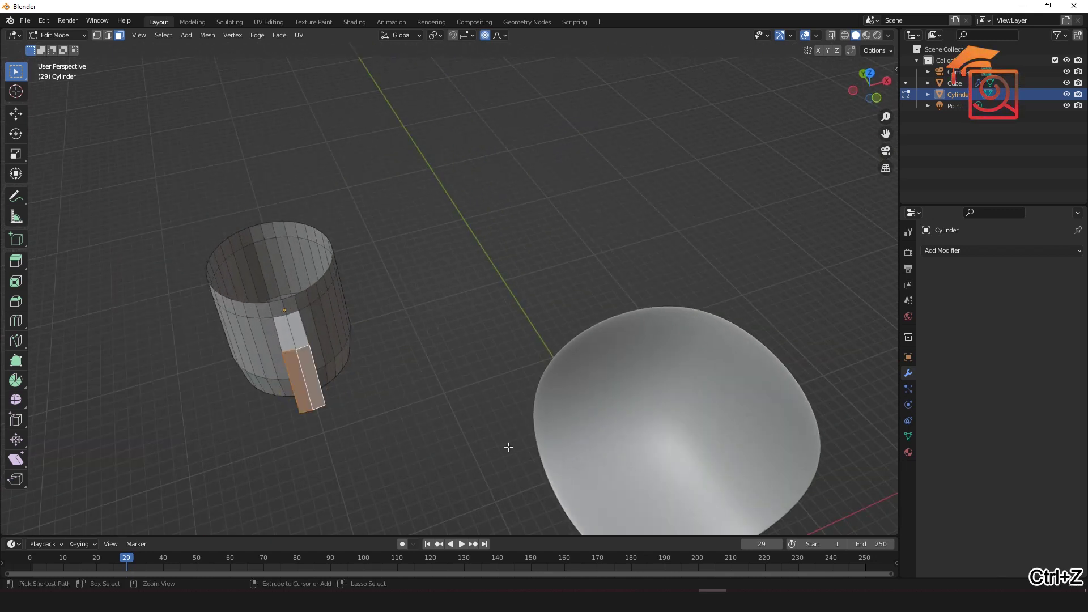
key(ctrl+z)
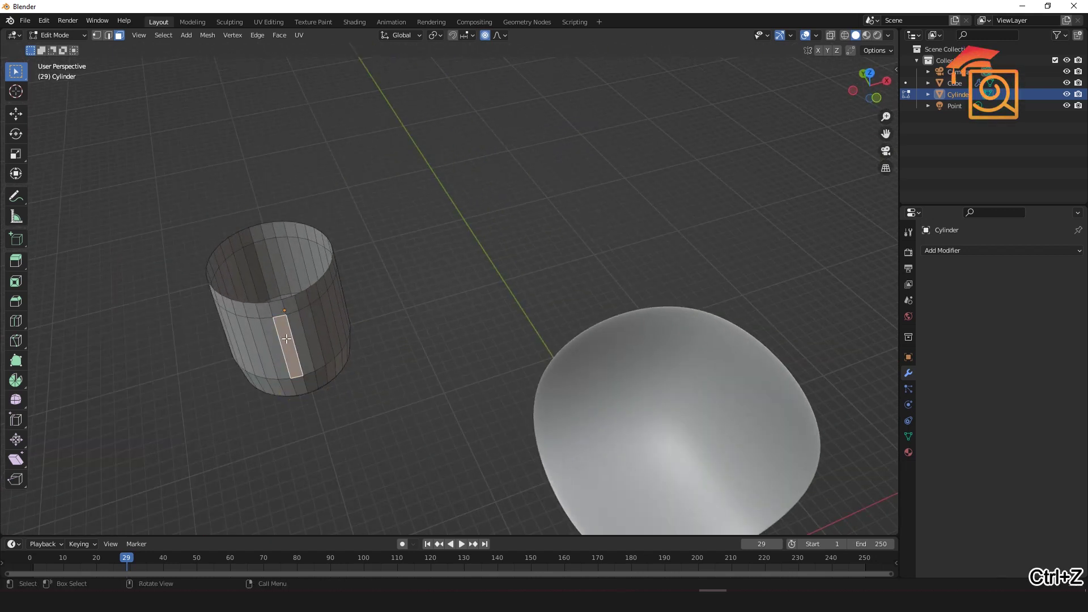
In right view, extrude the selected wall face outward about 3.44 m and inset its end face with 0 m thickness.
key(KP_3)
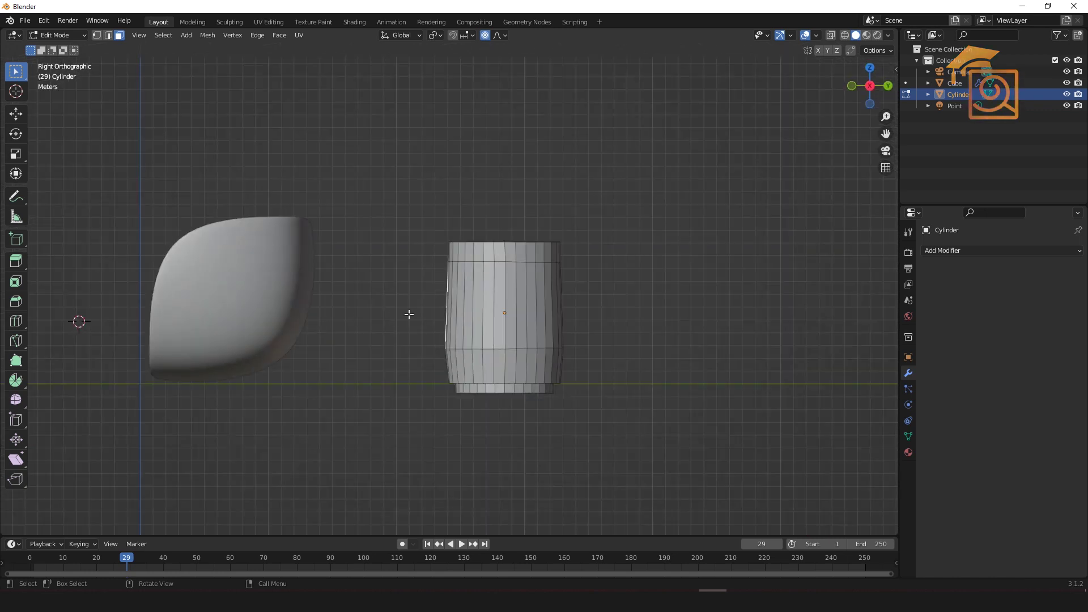
key(e)
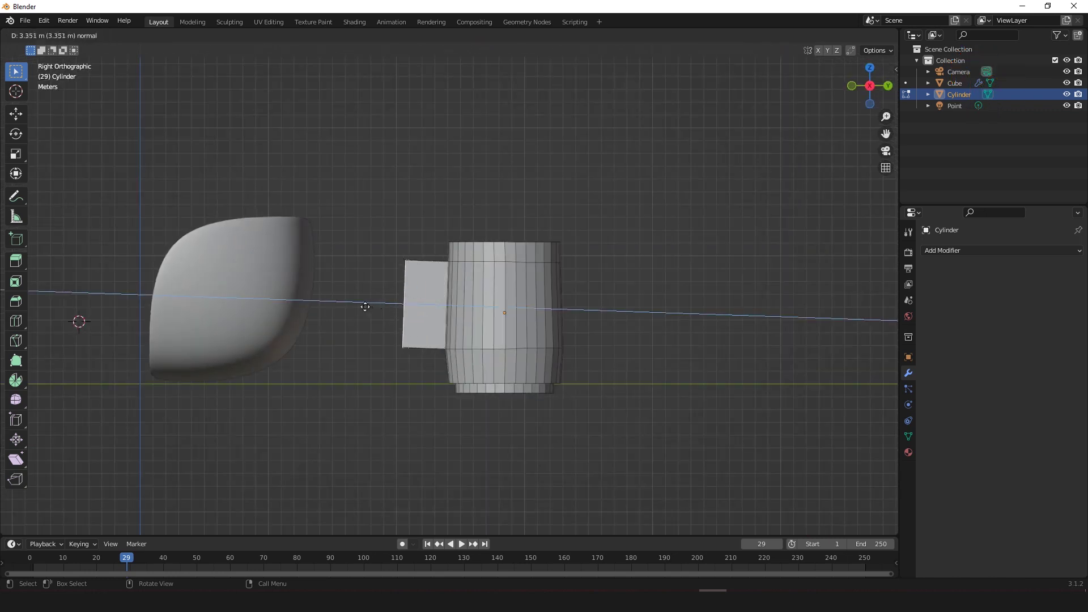
click(365, 309)
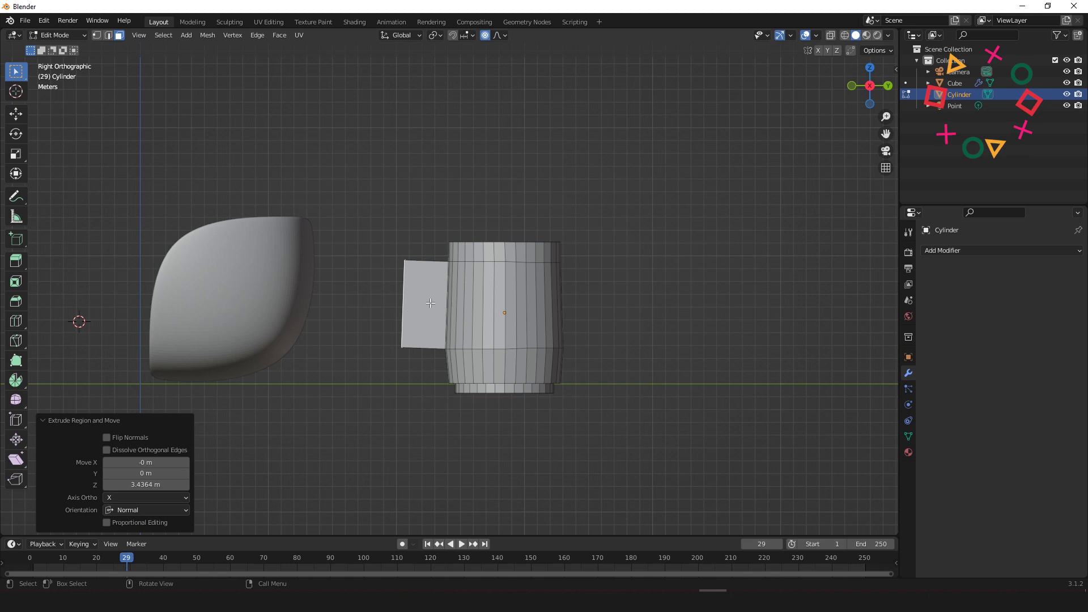
key(i)
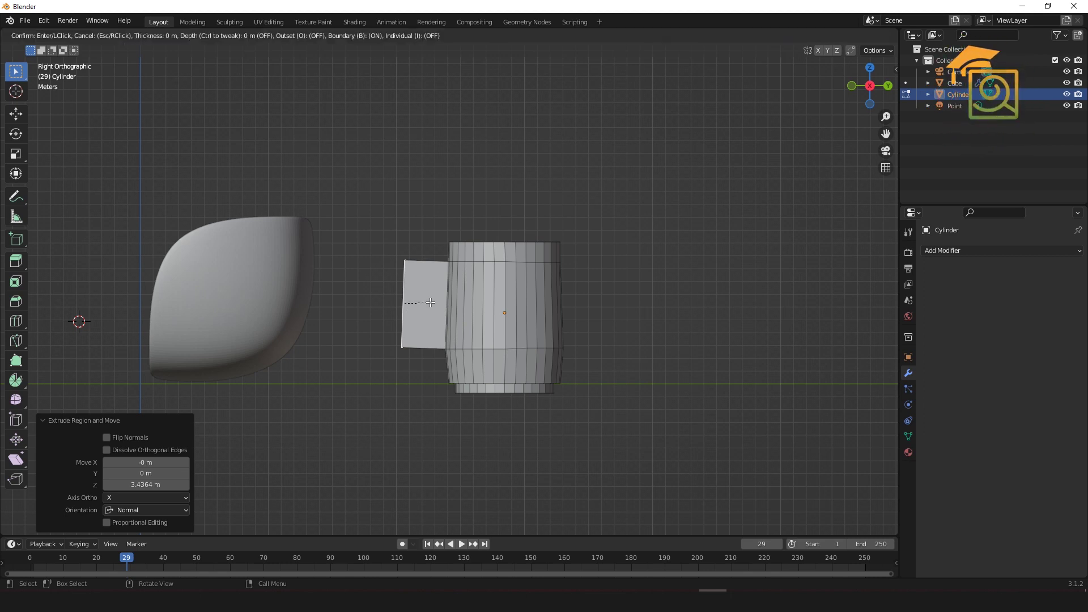
click(430, 303)
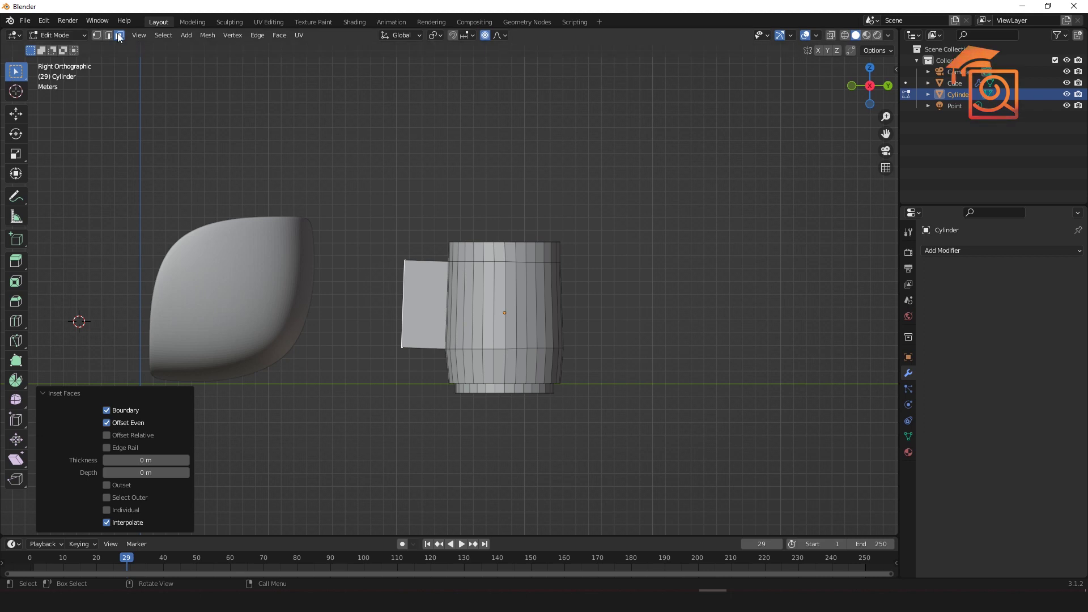
Select the large side face of the extruded handle block and inset it by about 0.125 m.
click(414, 299)
middle_drag(364, 328, 573, 368)
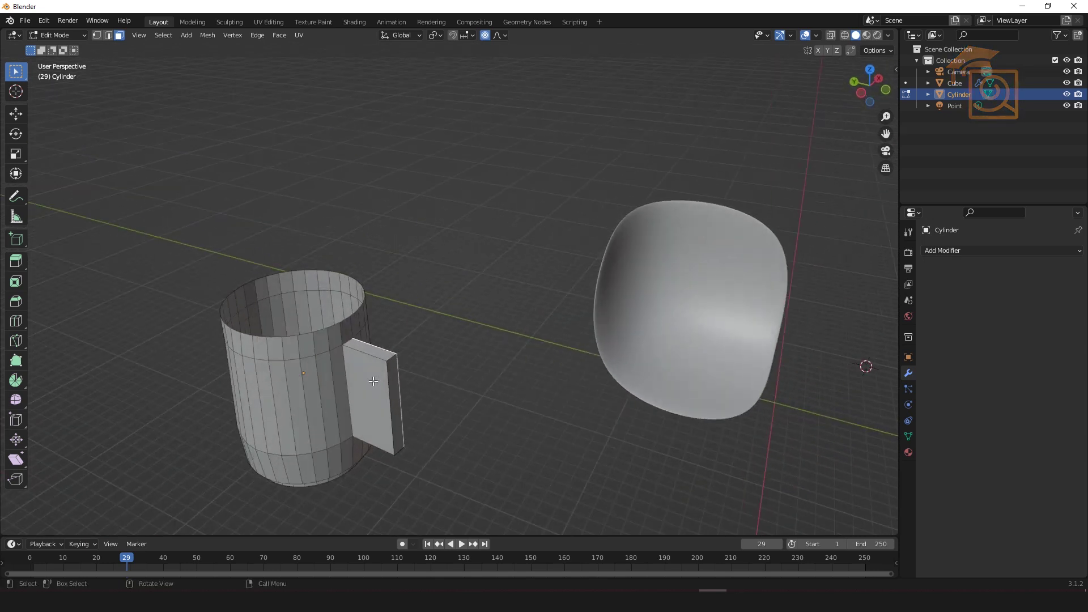
click(373, 381)
middle_drag(449, 381, 279, 334)
scroll(409, 298, up, 4)
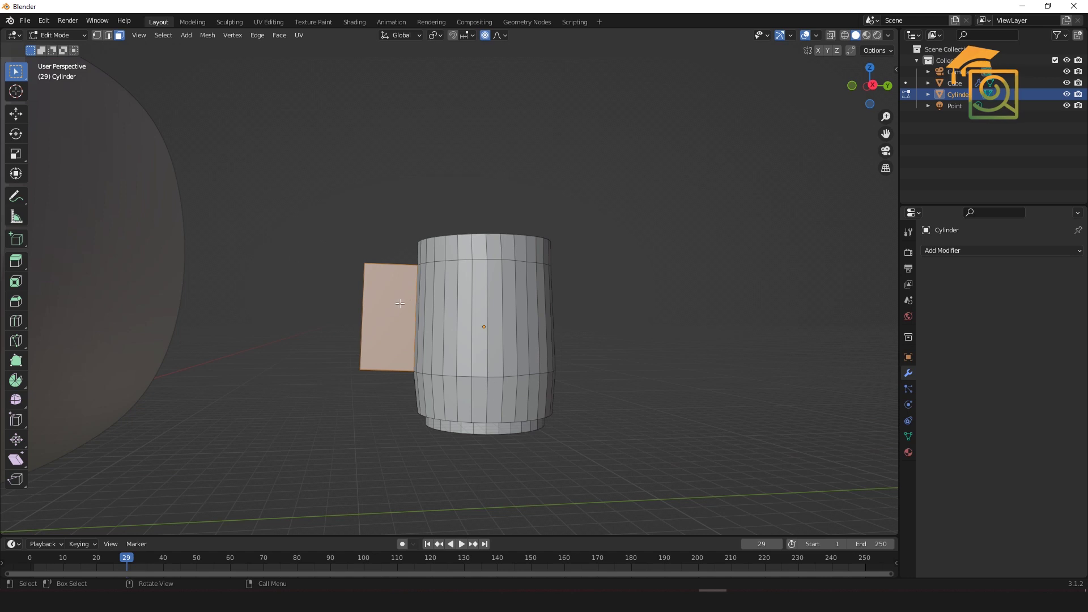
key(i)
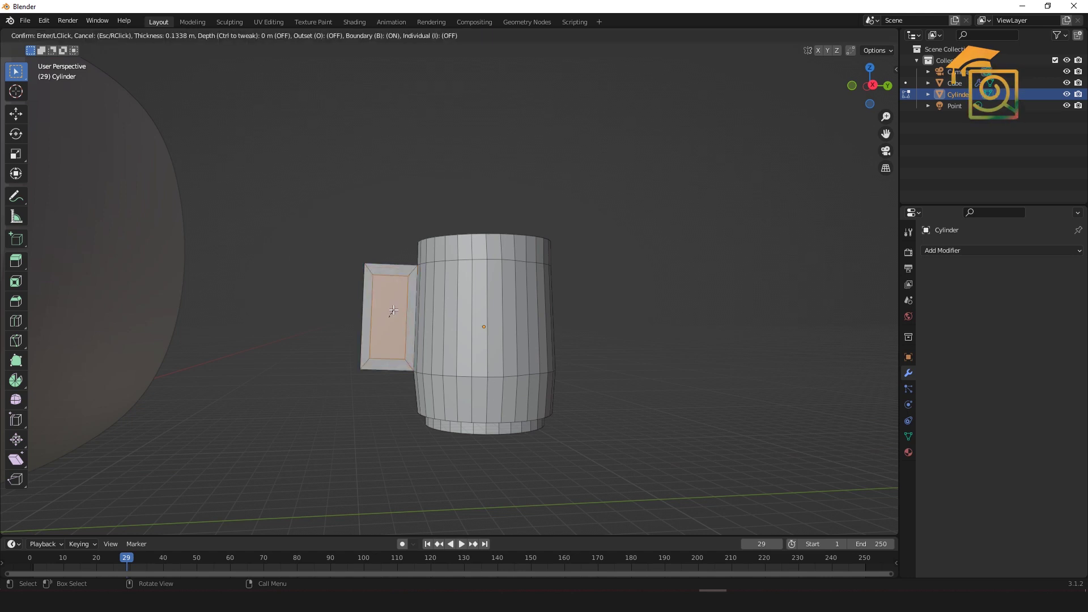
click(395, 310)
Delete the inset area of the handle block to open a rectangular handle hole.
mouse_move(325, 335)
middle_down()
mouse_move(500, 358)
mouse_move(585, 330)
mouse_move(522, 311)
mouse_move(323, 341)
middle_up()
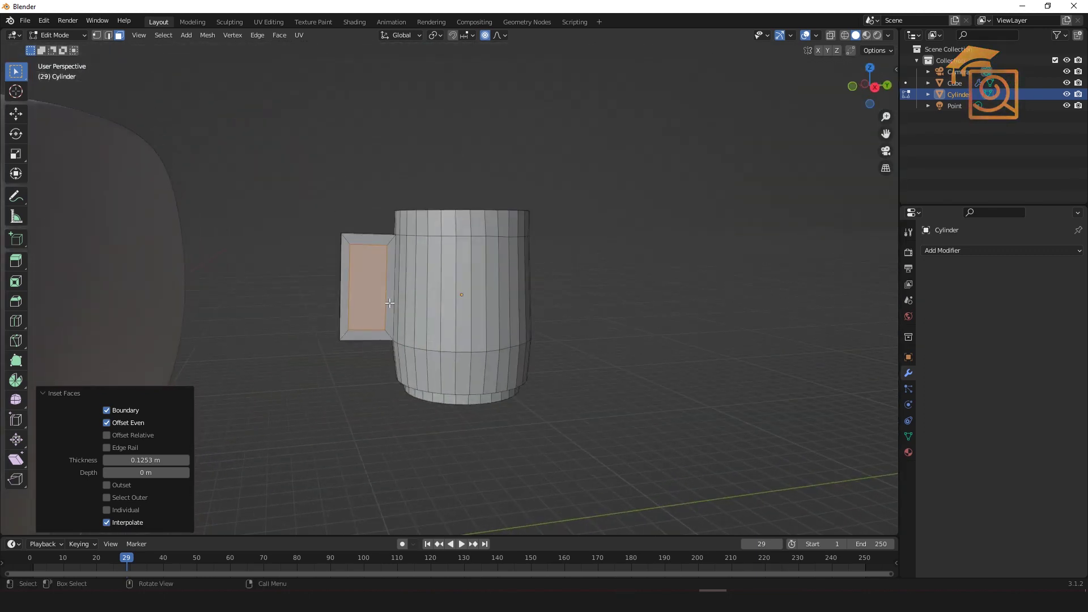
key(x)
click(362, 275)
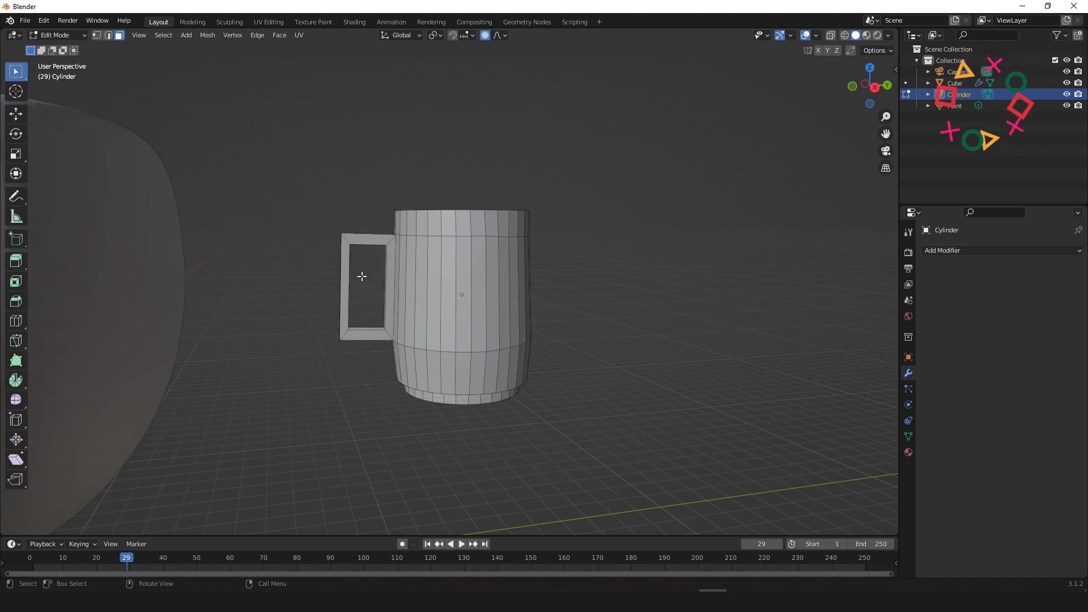
middle_drag(338, 389, 439, 375)
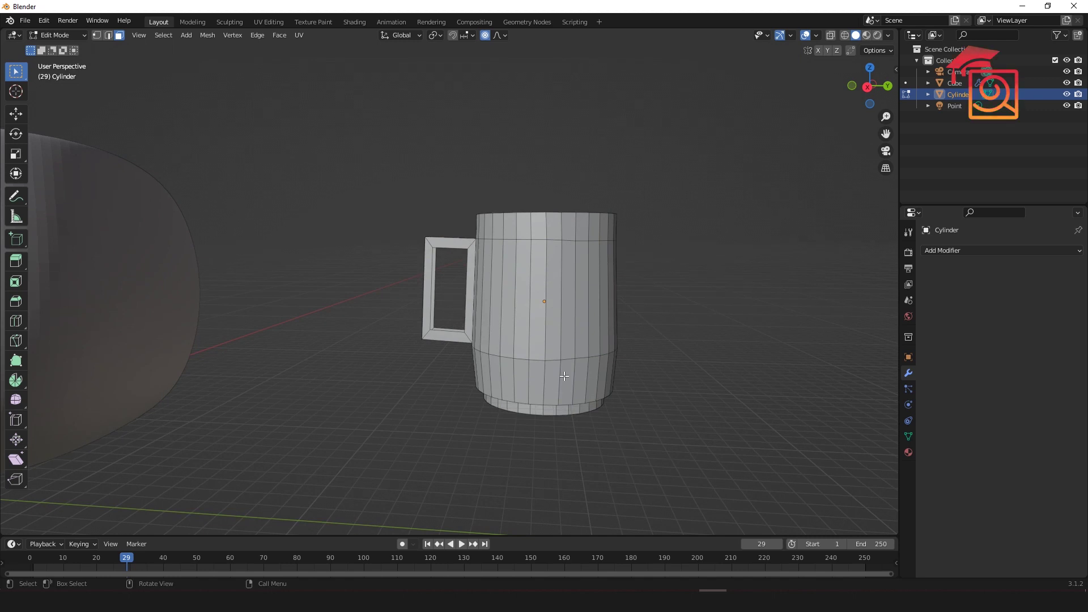
mouse_move(460, 339)
middle_down()
mouse_move(488, 369)
mouse_move(460, 344)
mouse_move(471, 348)
middle_up()
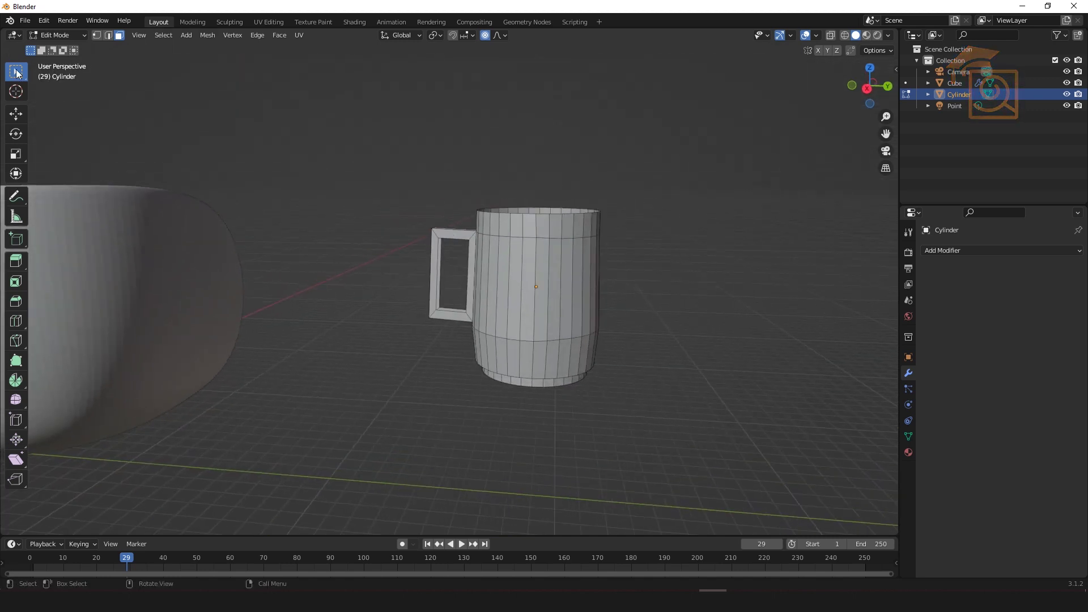
drag(395, 175, 659, 389)
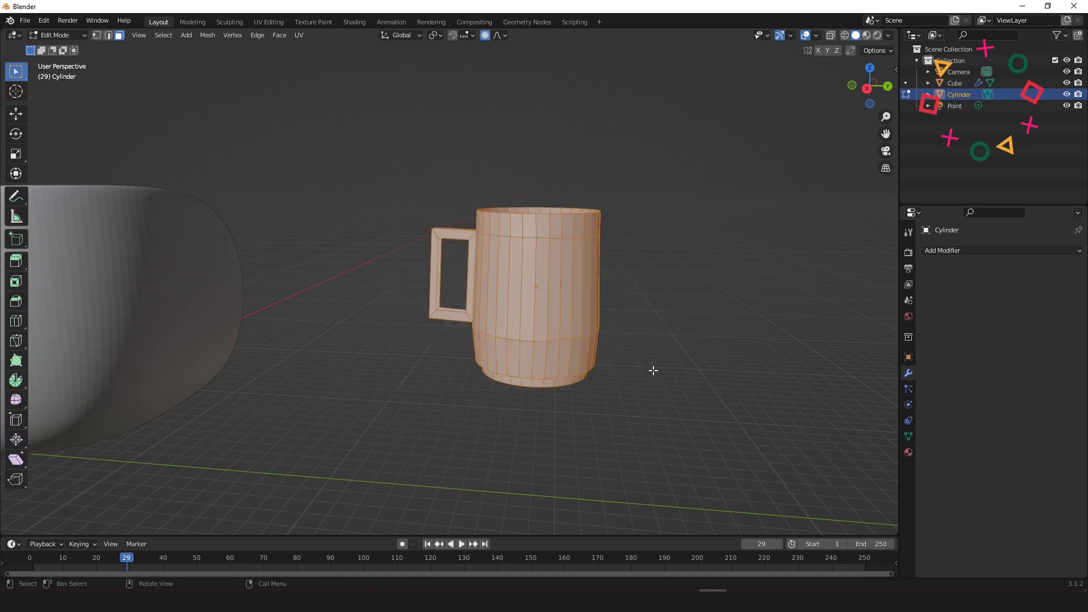
click(950, 253)
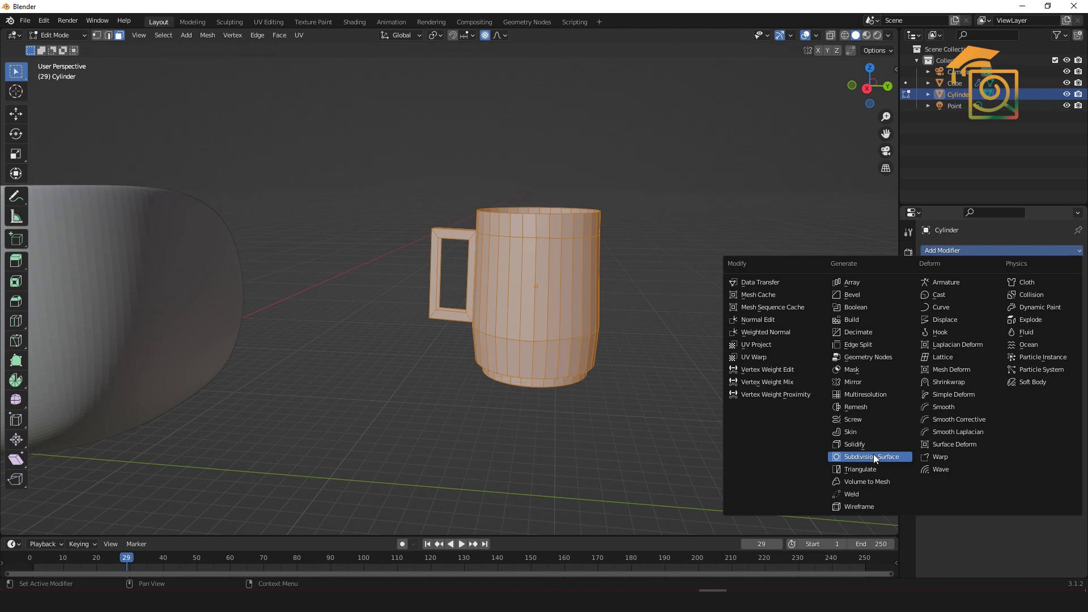
click(946, 254)
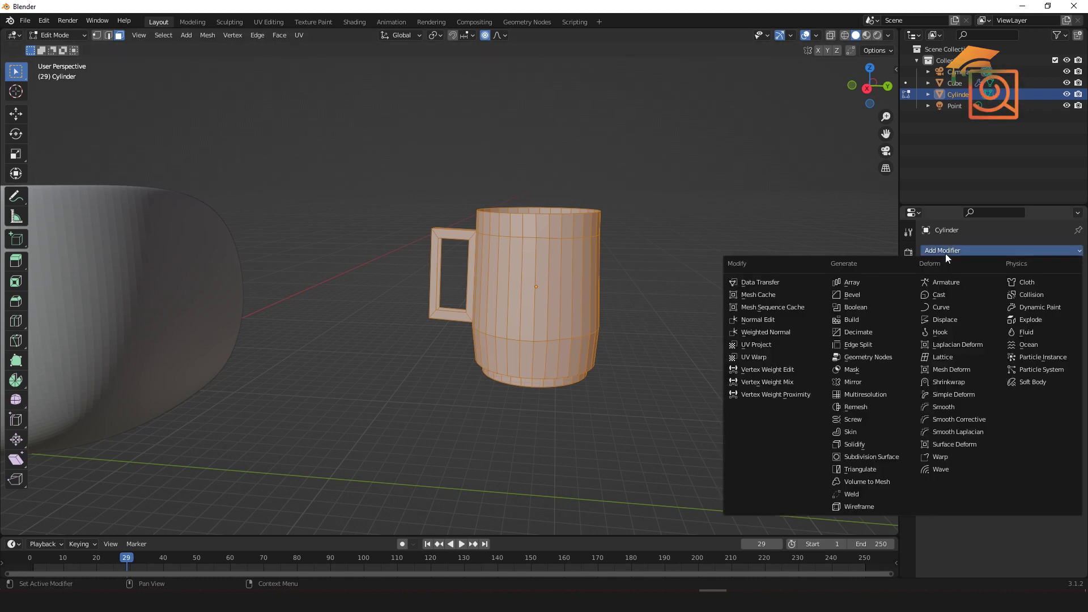
click(623, 245)
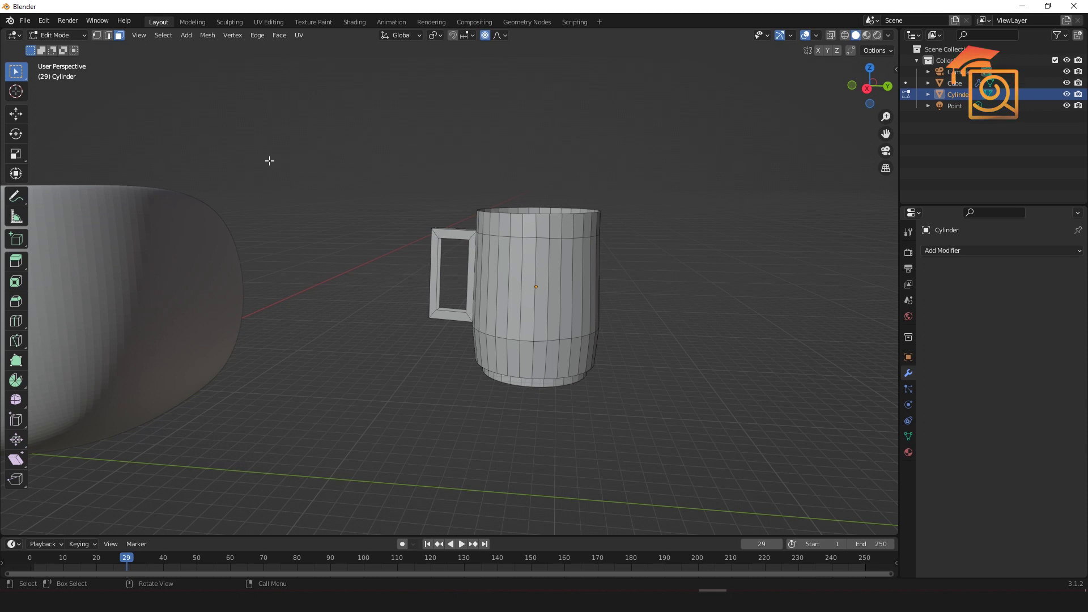
Switch to Object Mode and select the mug.
key(Tab)
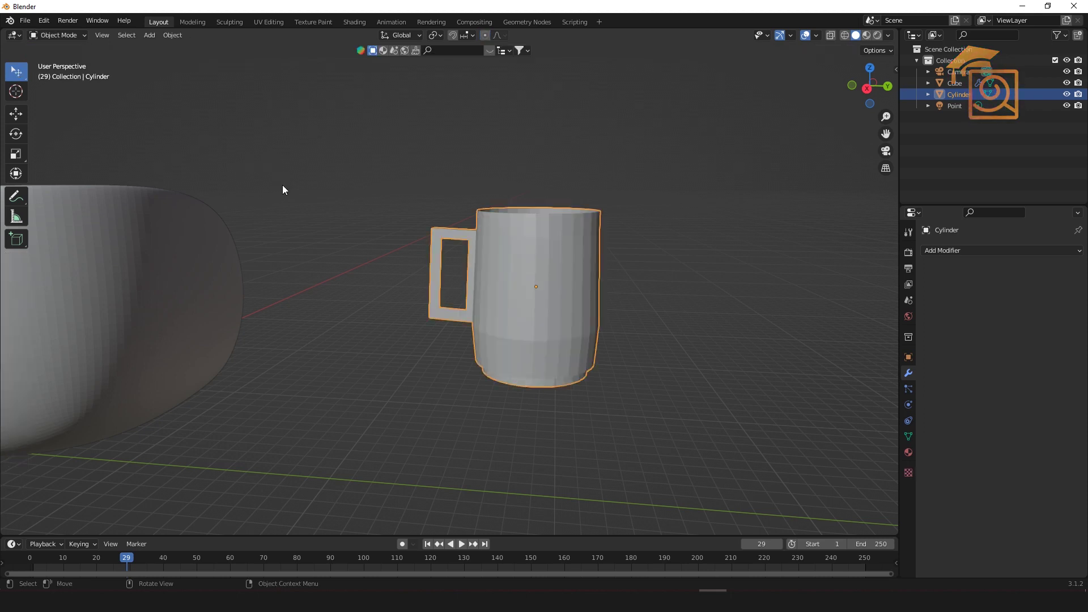
click(348, 171)
click(941, 250)
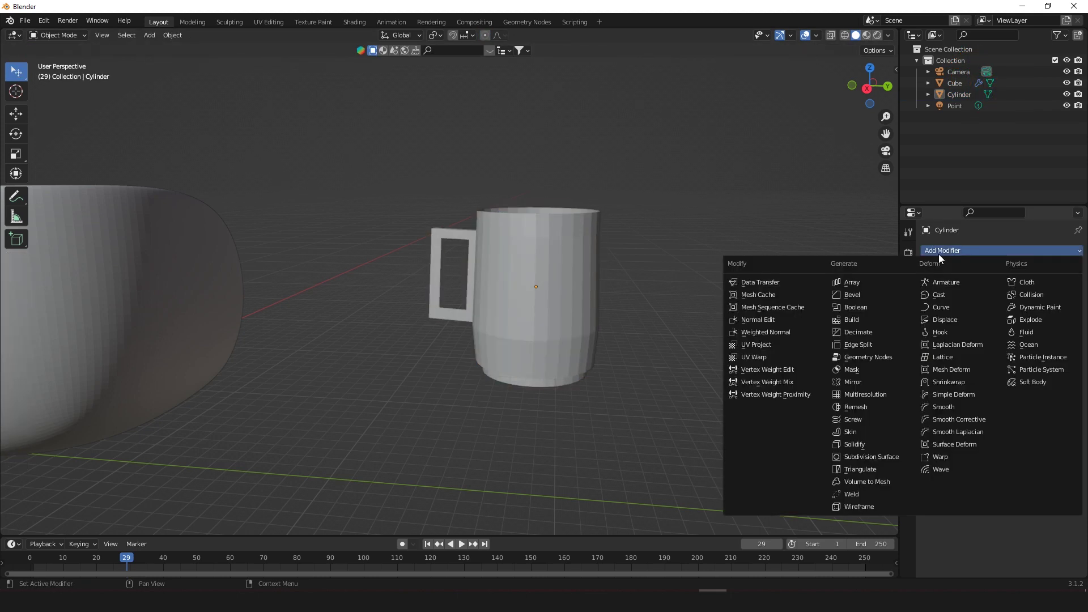
click(598, 293)
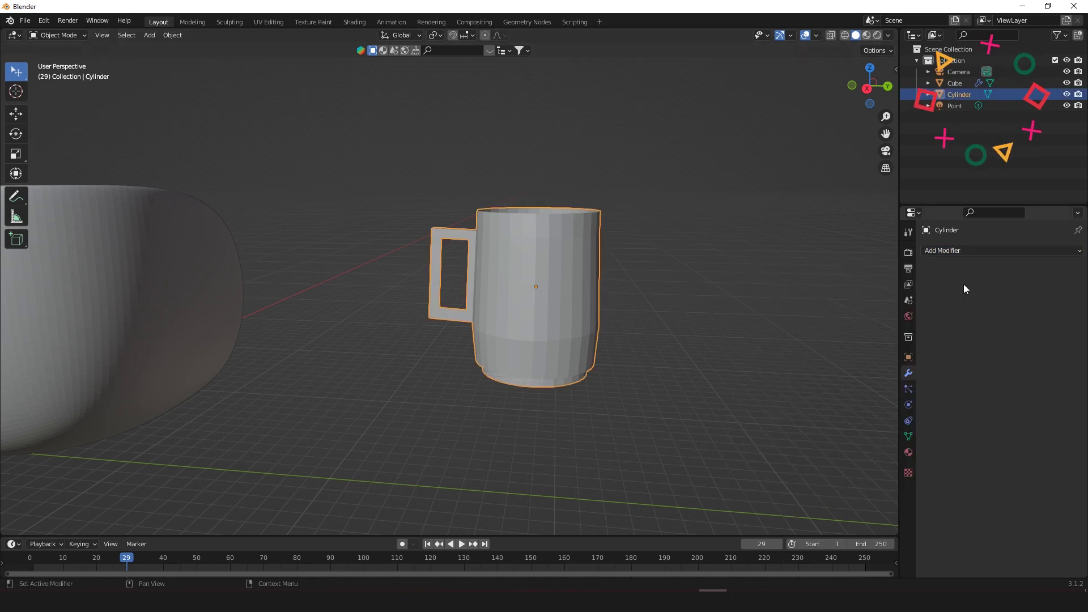
Add a Solidify modifier to the mug, increase its thickness, and apply the modifier.
click(955, 252)
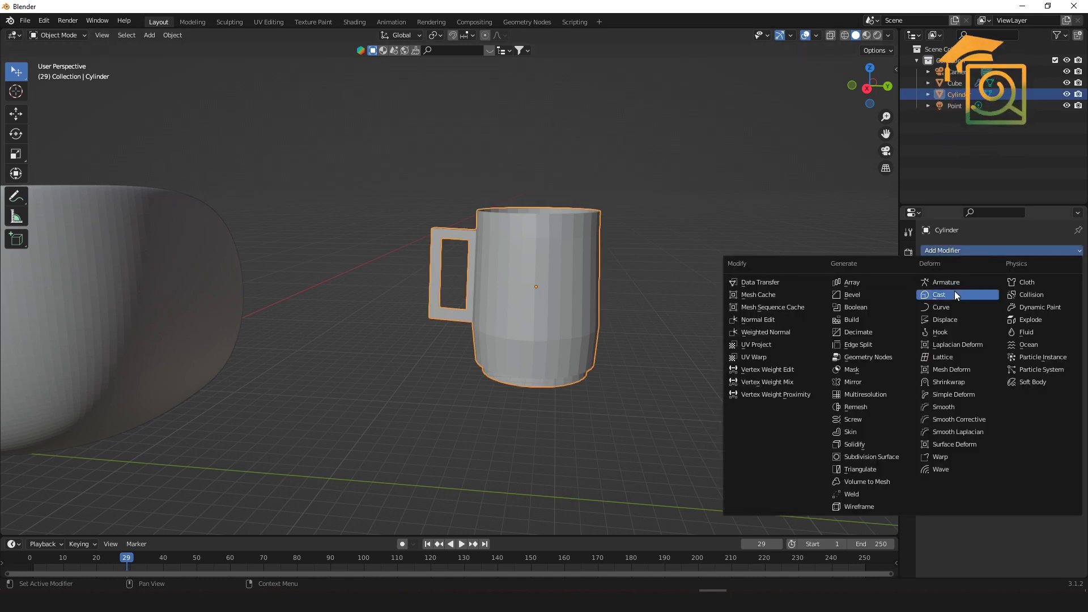
click(873, 446)
middle_drag(636, 267, 654, 323)
mouse_move(1019, 306)
mouse_down()
mouse_move(1060, 306)
mouse_move(1037, 306)
mouse_up()
middle_drag(754, 266, 710, 173)
click(1050, 270)
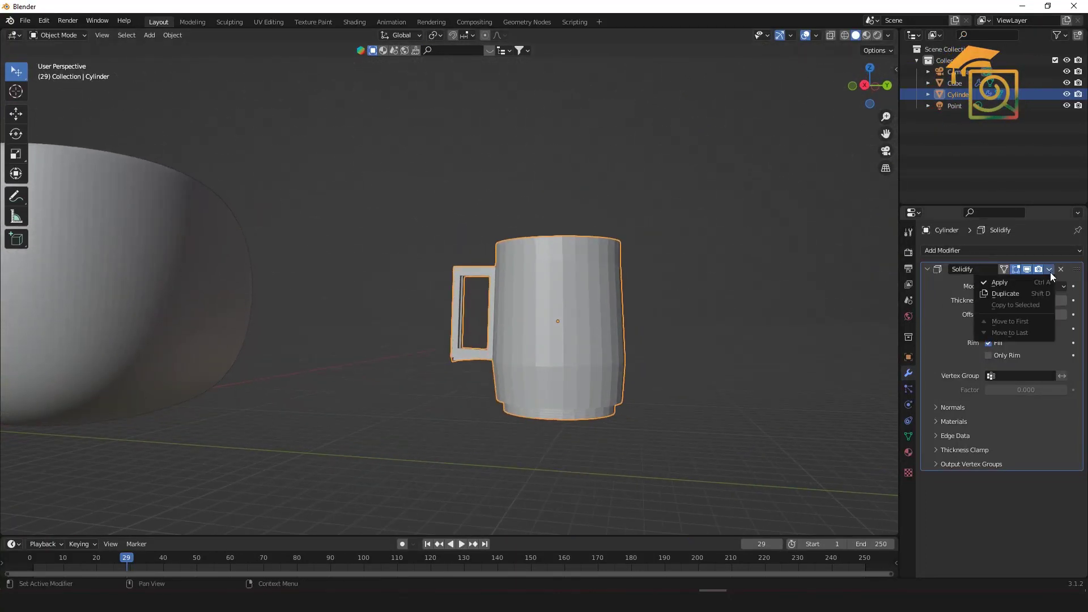
click(1004, 291)
Add a Subdivision Surface modifier to the mug and set its viewport levels to 5.
click(951, 252)
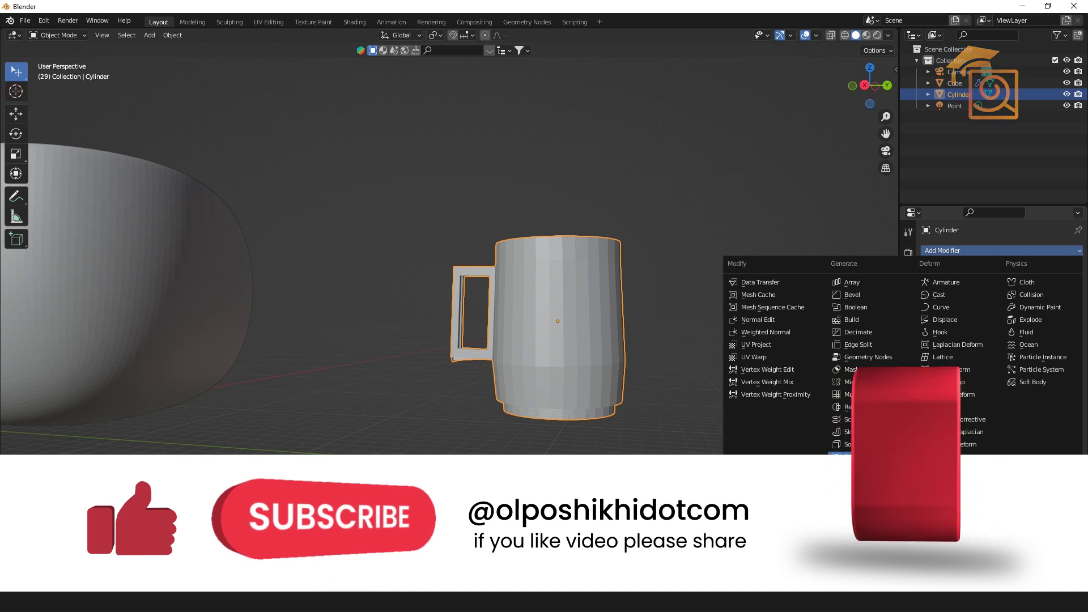
click(867, 457)
middle_drag(697, 345, 672, 352)
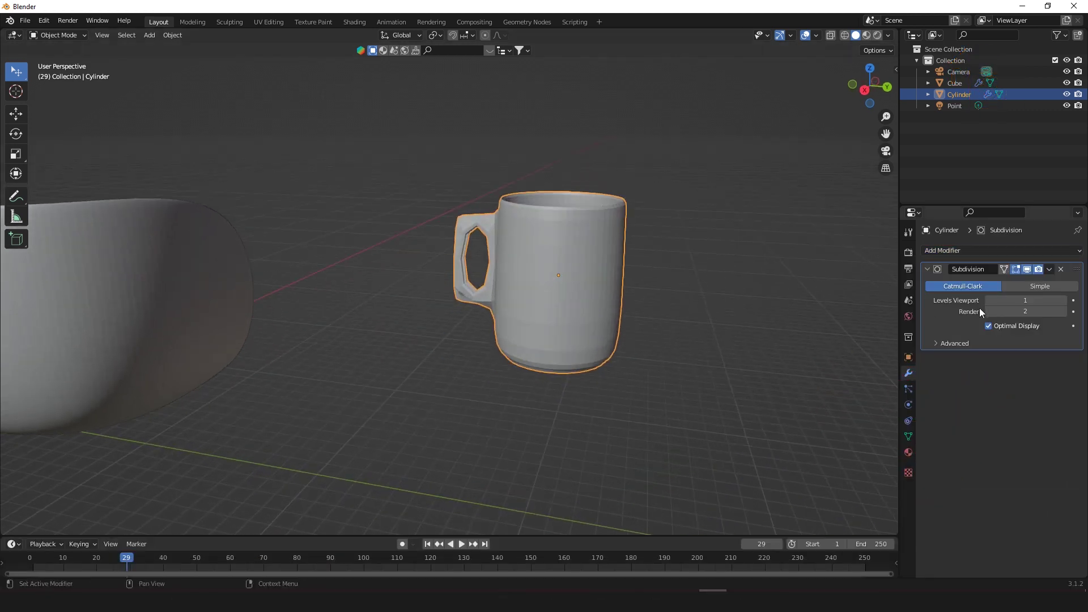
drag(1022, 297, 1037, 297)
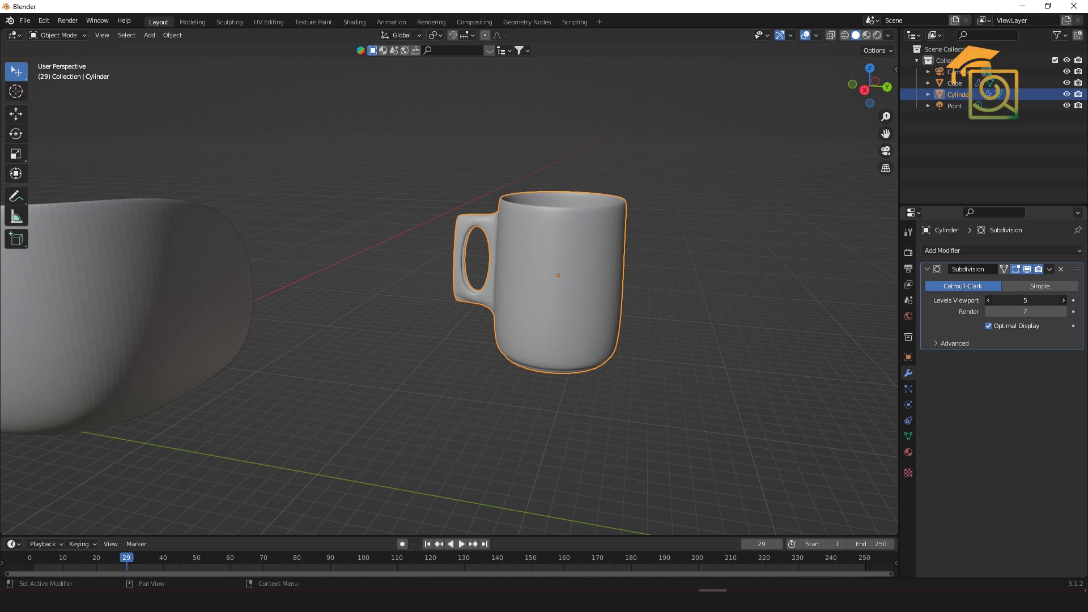
Deselect the mug and delete the smoothed three-sided shape beside it.
click(705, 312)
middle_drag(712, 383, 461, 282)
middle_drag(621, 323, 592, 311)
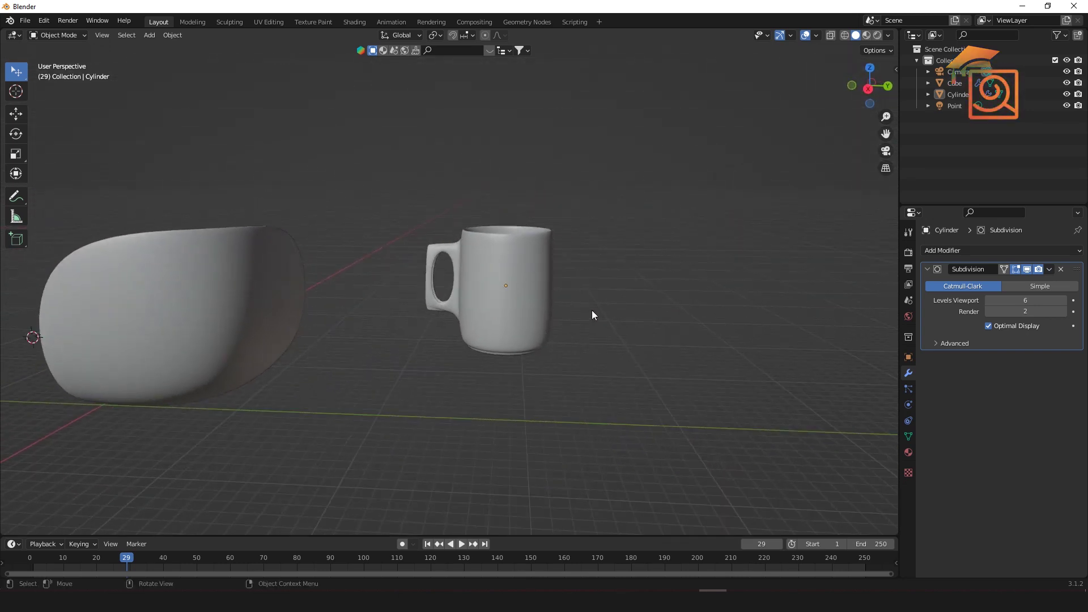
scroll(576, 301, up, 2)
click(560, 293)
scroll(599, 311, down, 4)
click(320, 308)
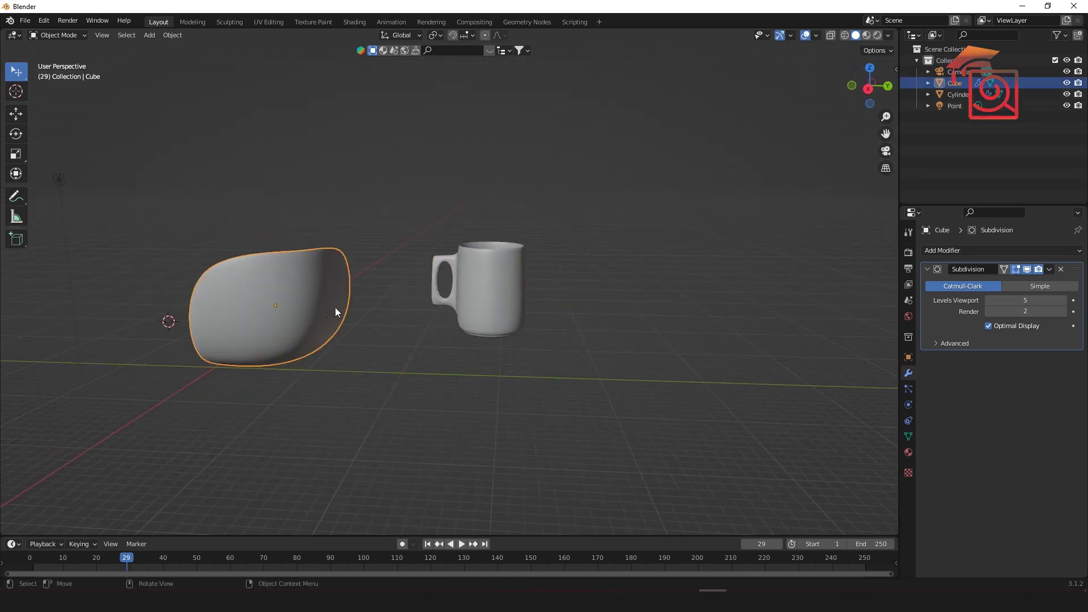
key(Delete)
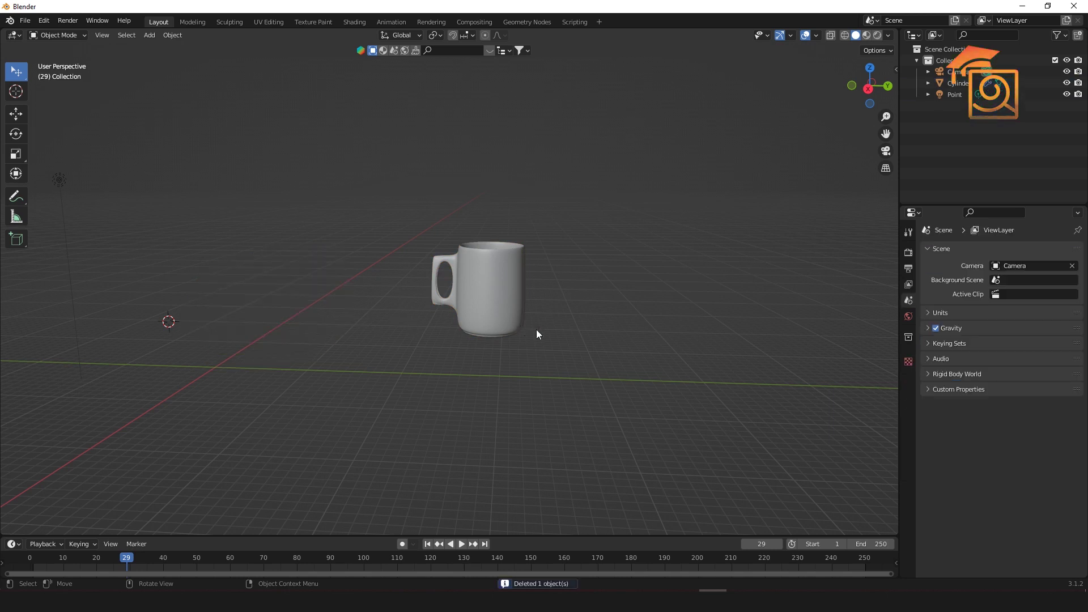
Switch to the Chrome window with the Google image results and search for "mug texture".
scroll(536, 329, up, 1)
click(523, 280)
mouse_move(602, 601)
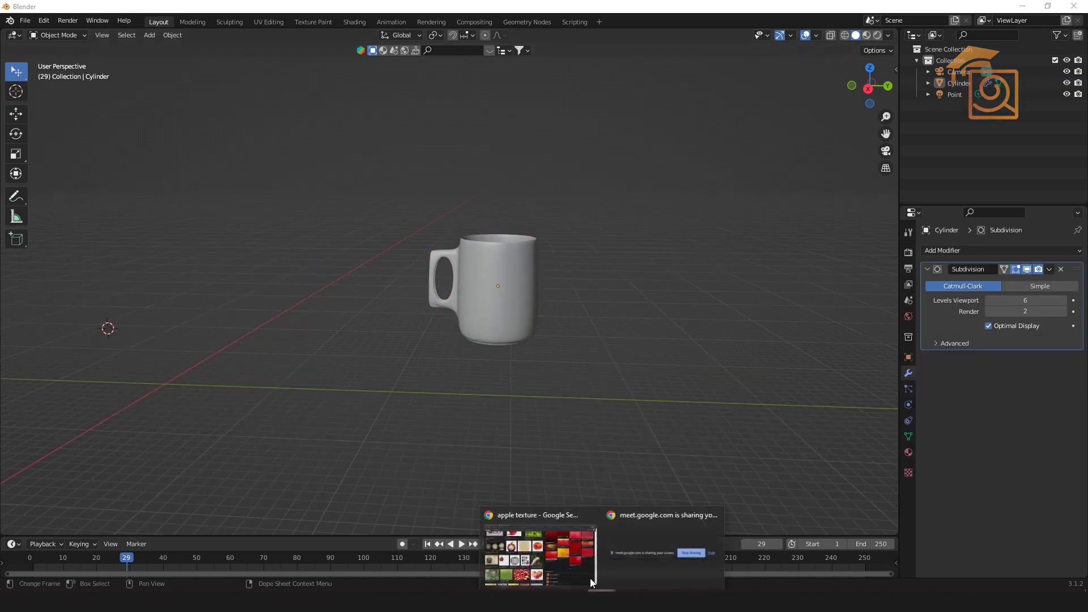
click(541, 549)
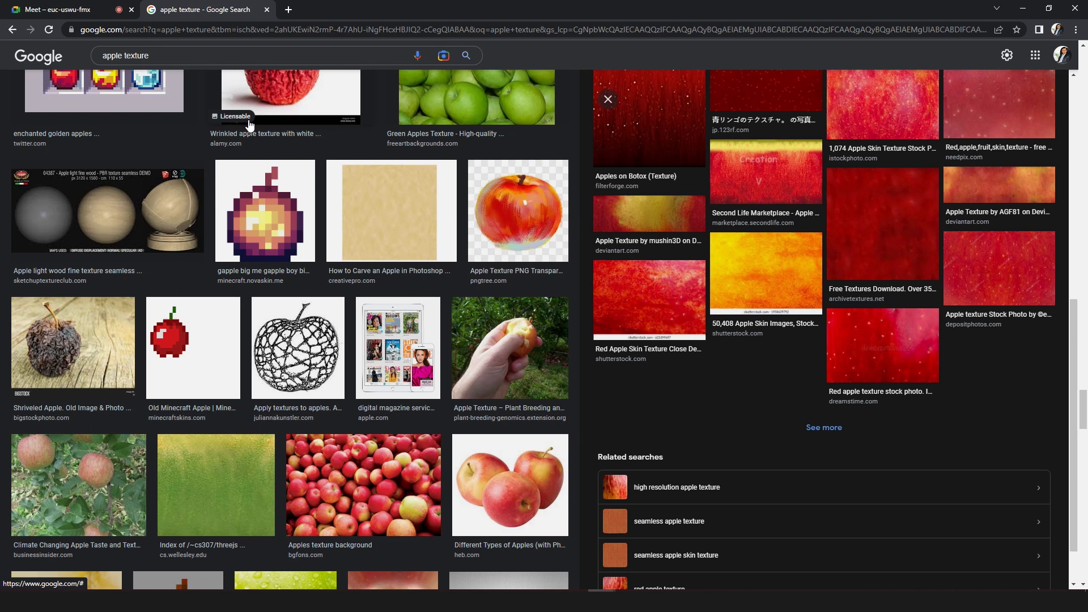
double_click(111, 55)
text(mug)
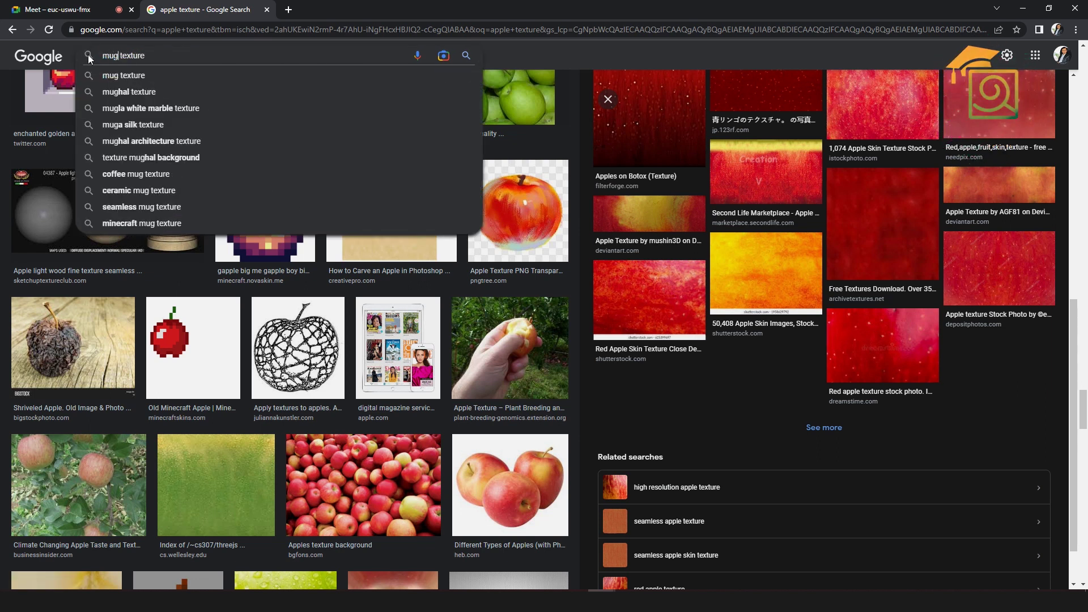
key(Return)
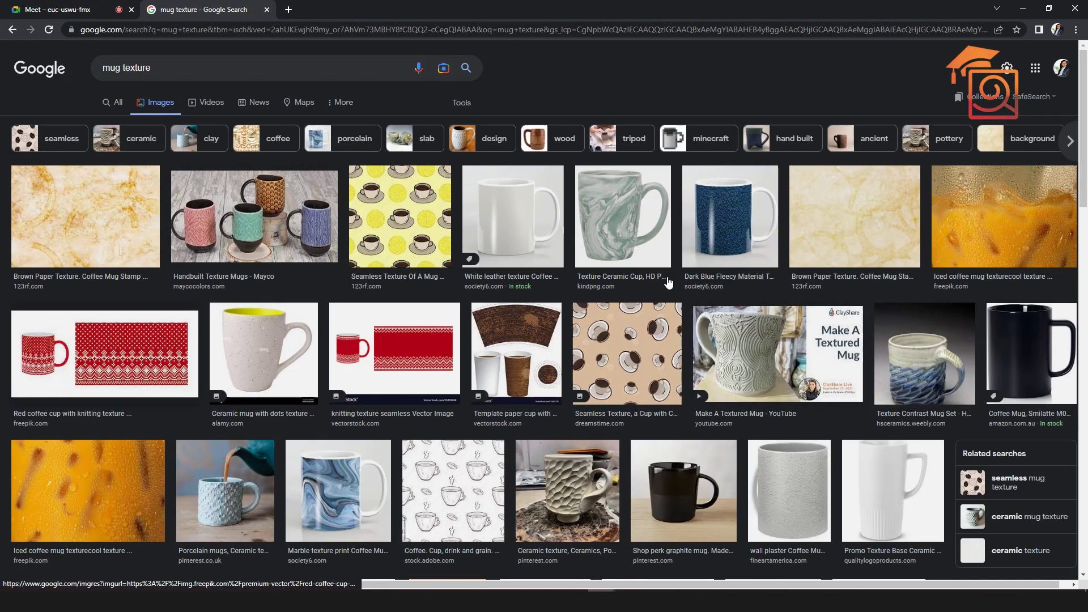
Preview the marbled ceramic cup image and browse the mug texture results for a usable texture.
click(641, 224)
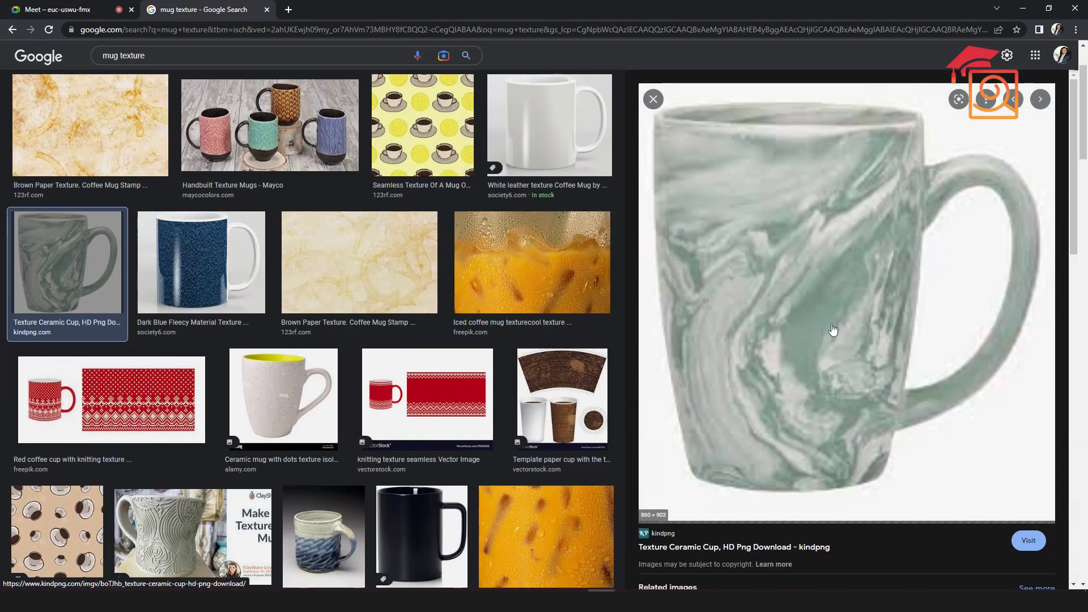
scroll(691, 317, down, 6)
scroll(691, 317, down, 3)
scroll(312, 341, down, 10)
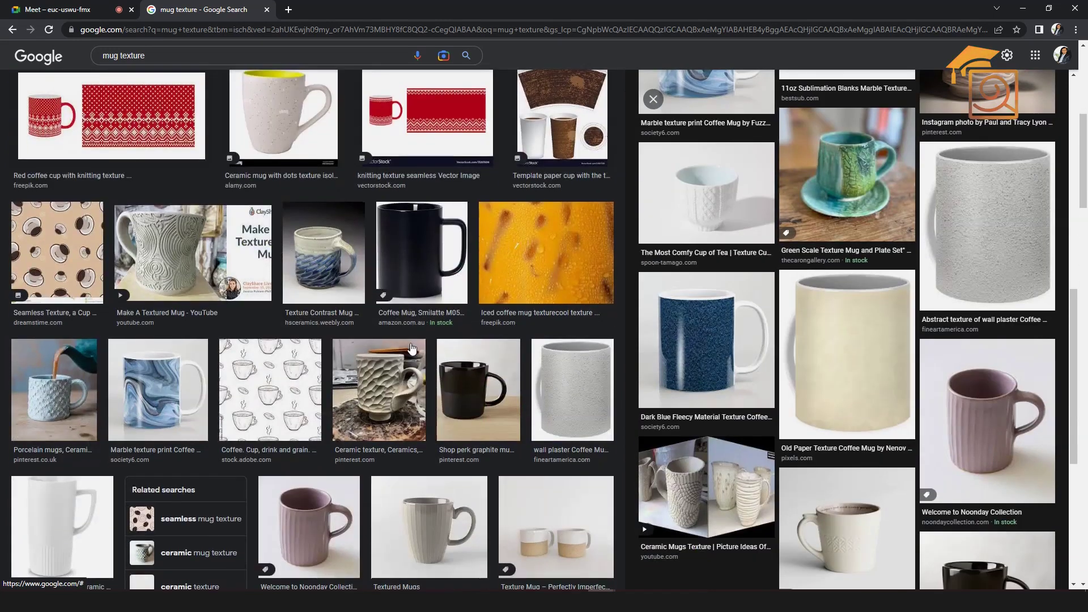
click(312, 283)
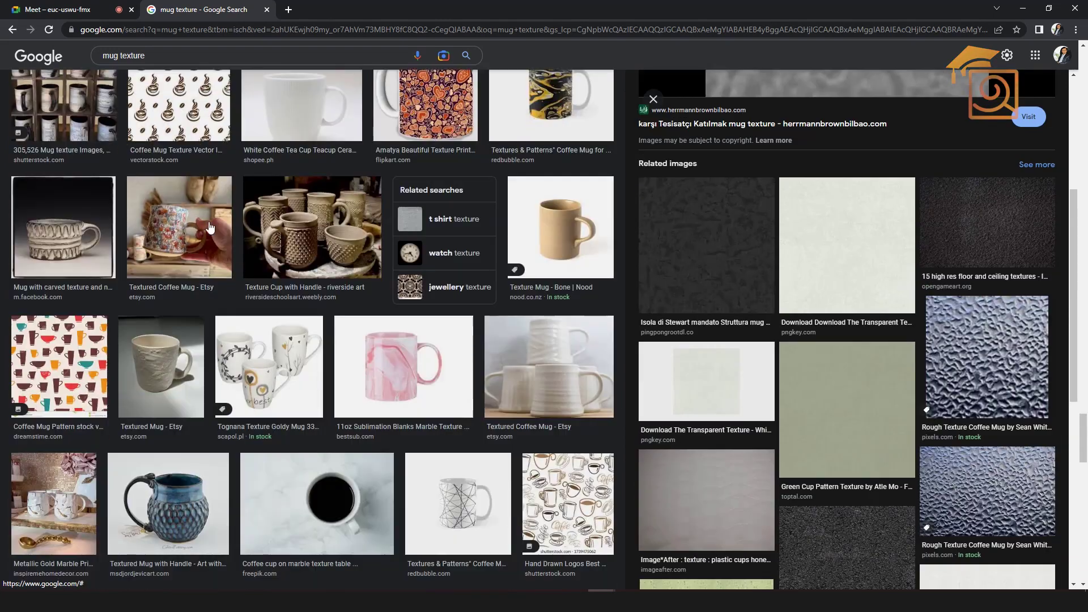
Change the image search to "ceramics texture".
double_click(111, 55)
text(ci)
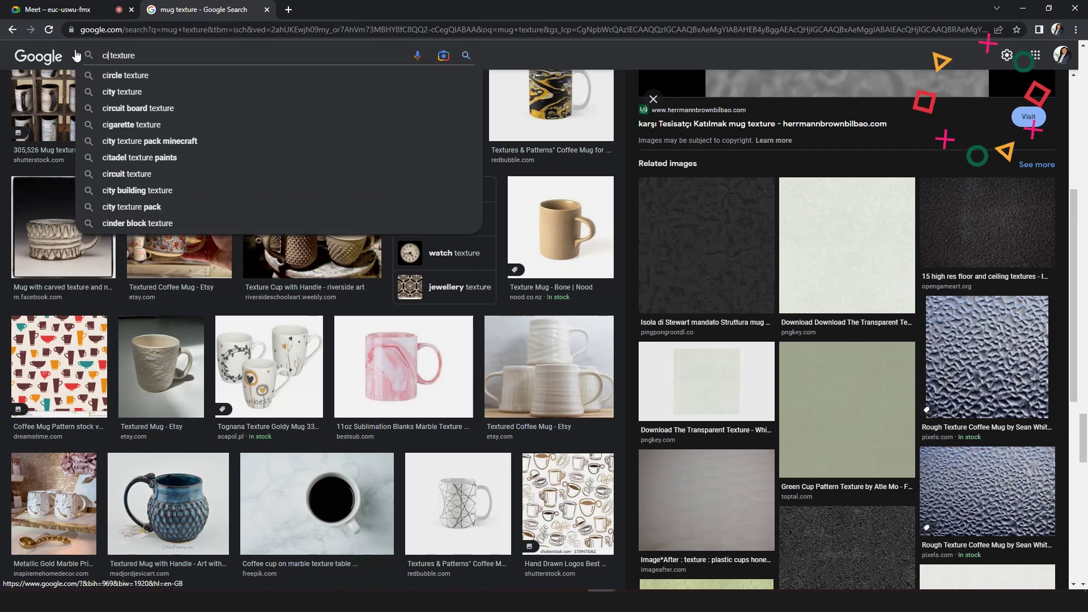
text(remaics)
key(Return)
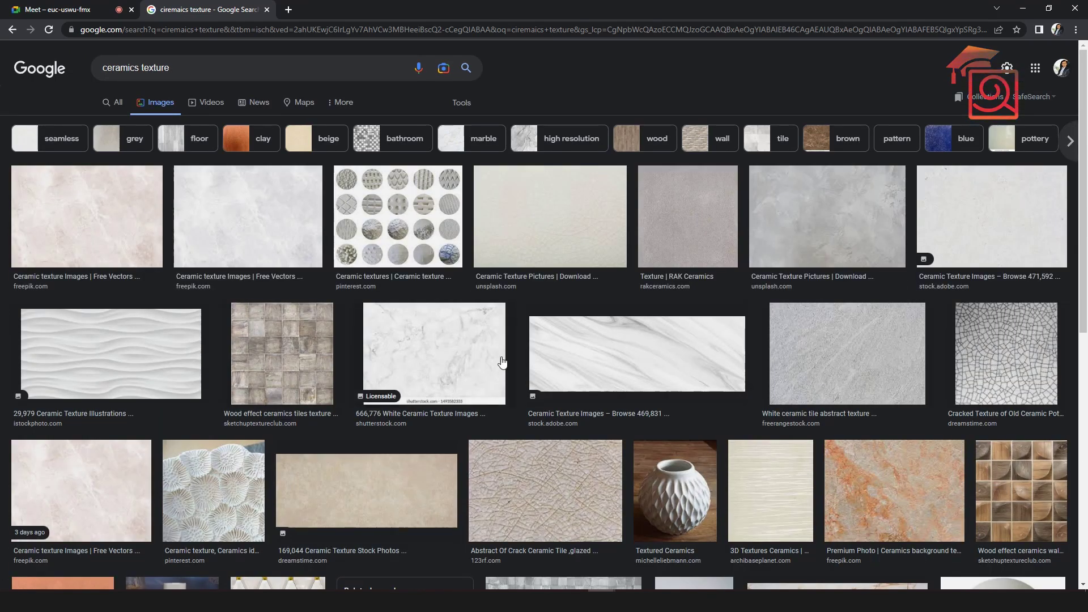
Save the green marble ceramic tile background image from Pngtree, switch back to Blender and select the mug.
scroll(525, 420, down, 10)
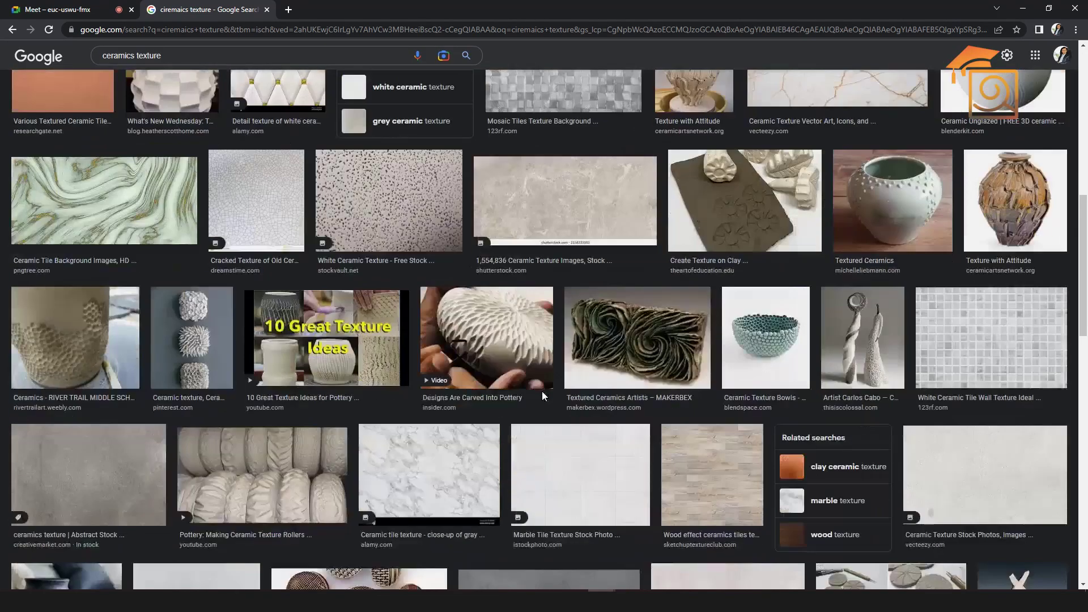
click(125, 223)
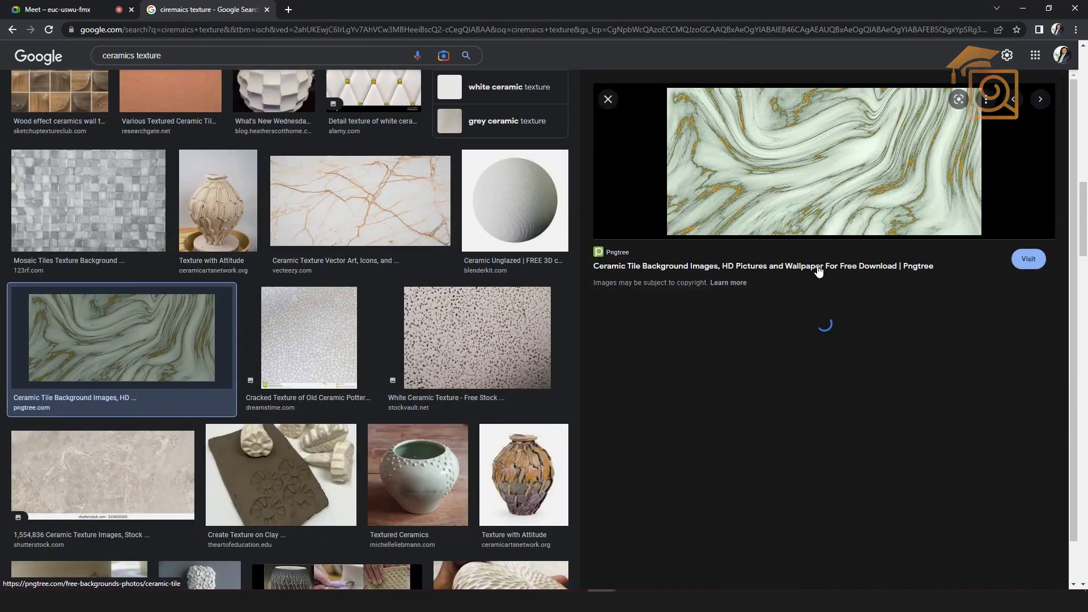
right_click(797, 121)
click(834, 244)
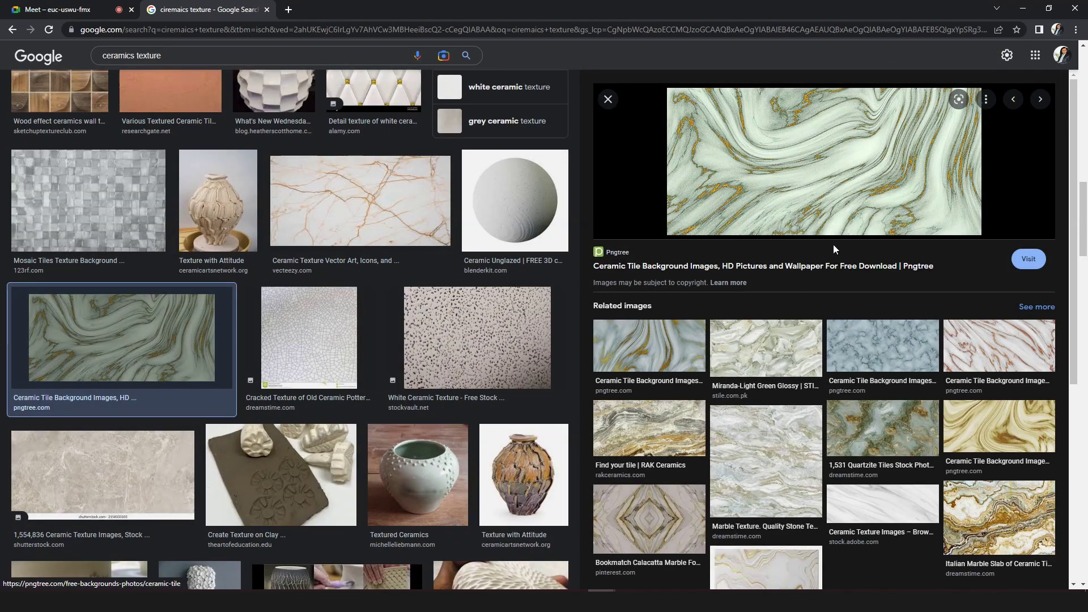
click(685, 369)
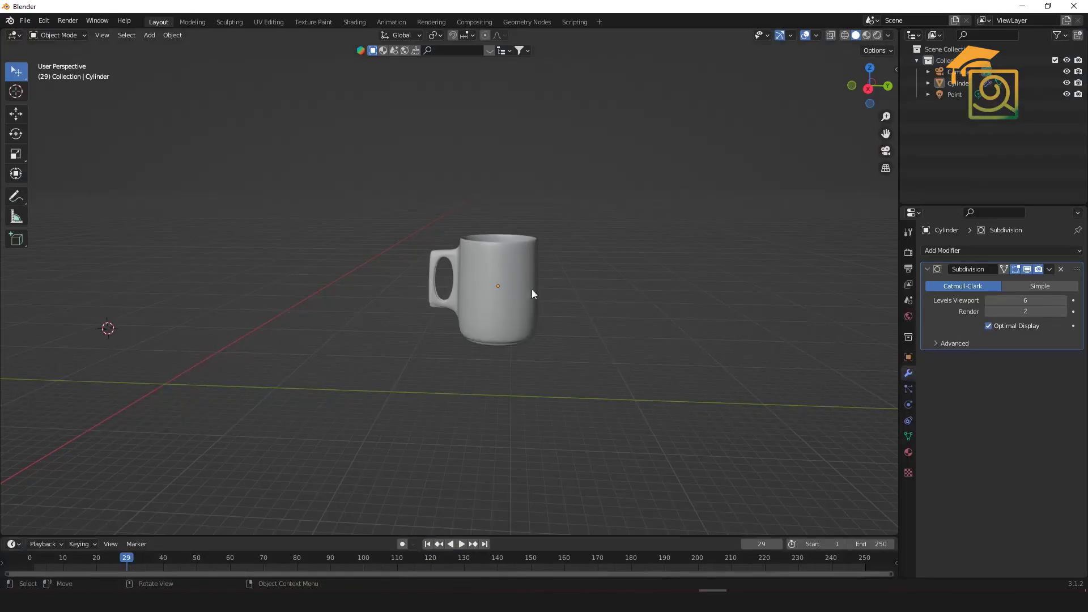
click(522, 267)
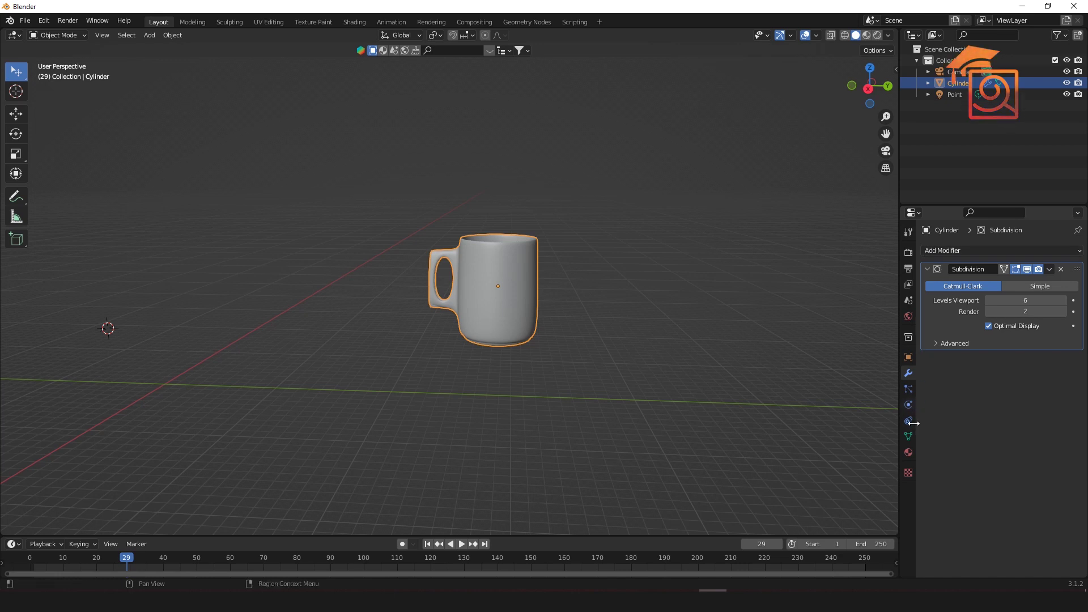
click(909, 453)
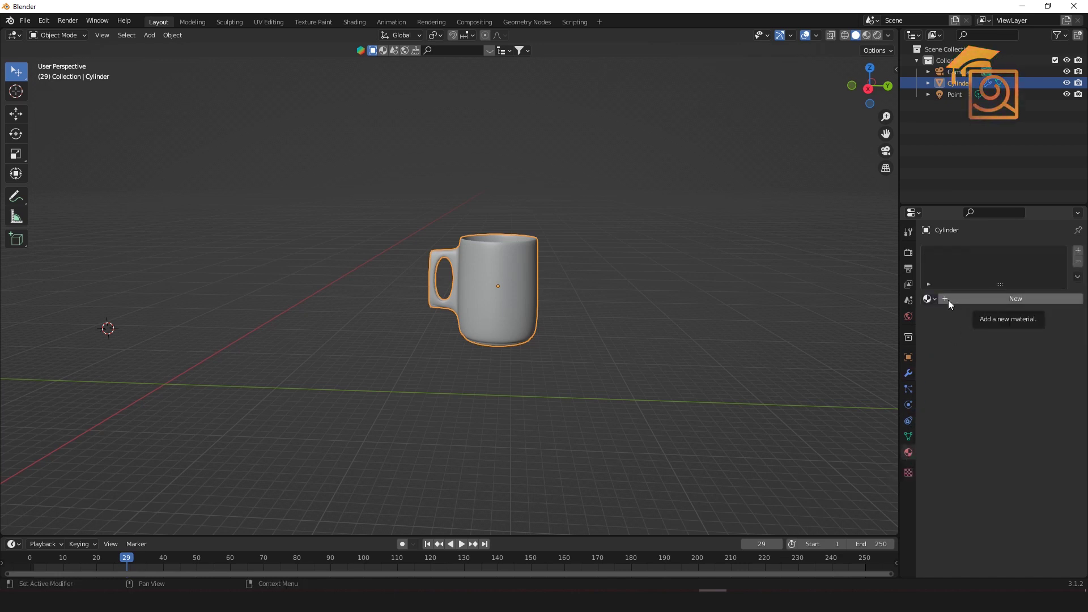
click(987, 298)
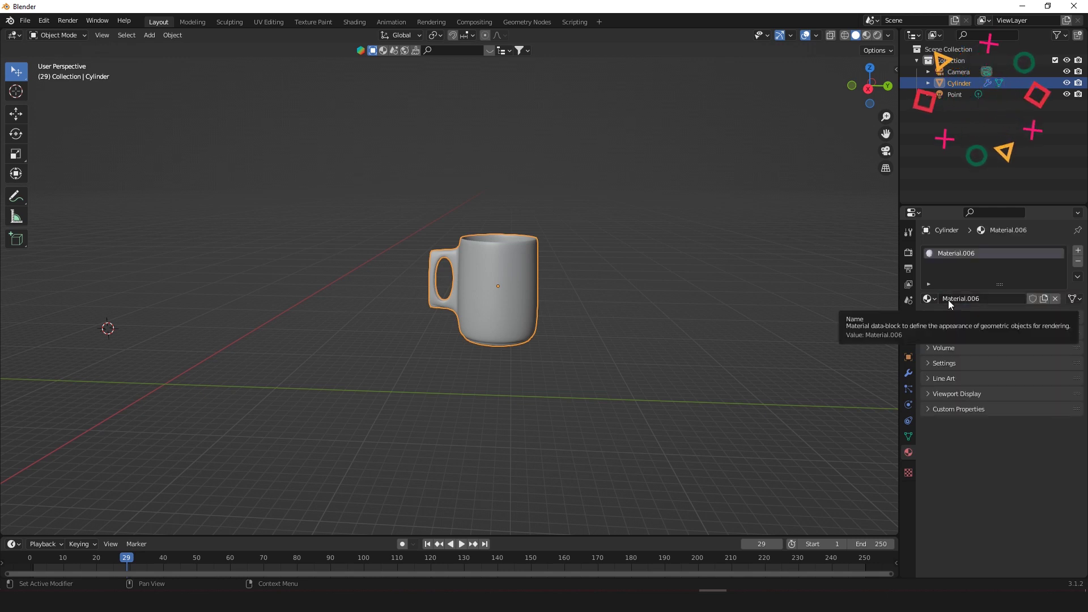
click(950, 301)
click(931, 253)
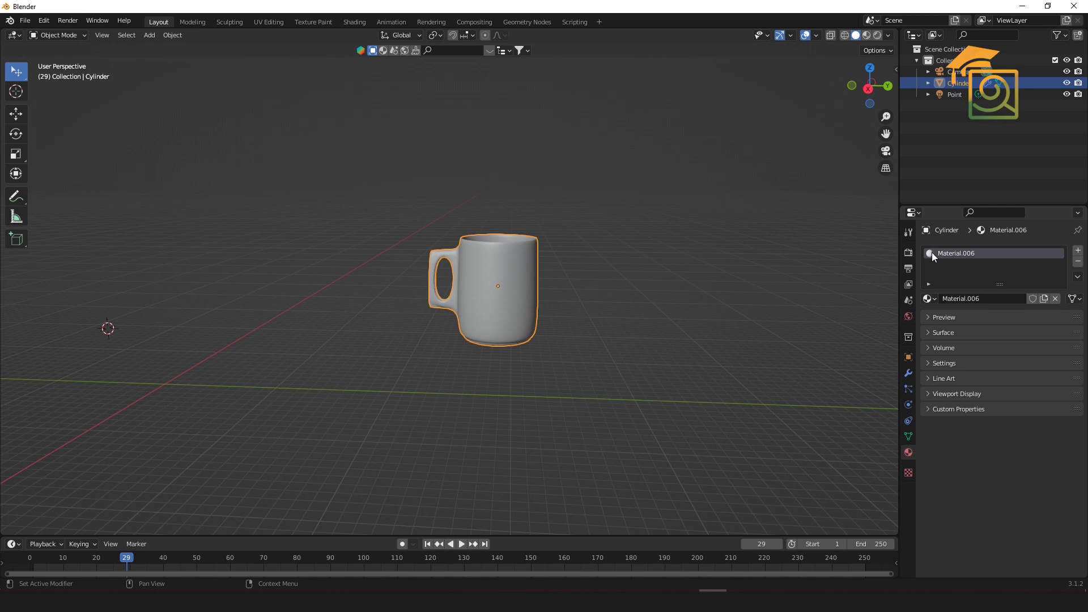
click(930, 298)
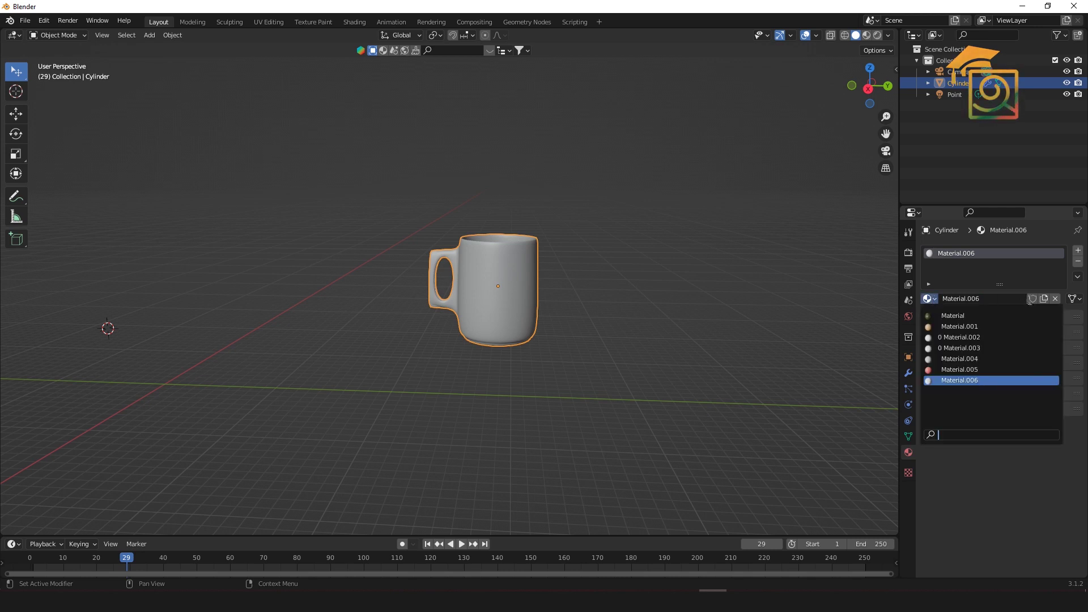
click(1075, 299)
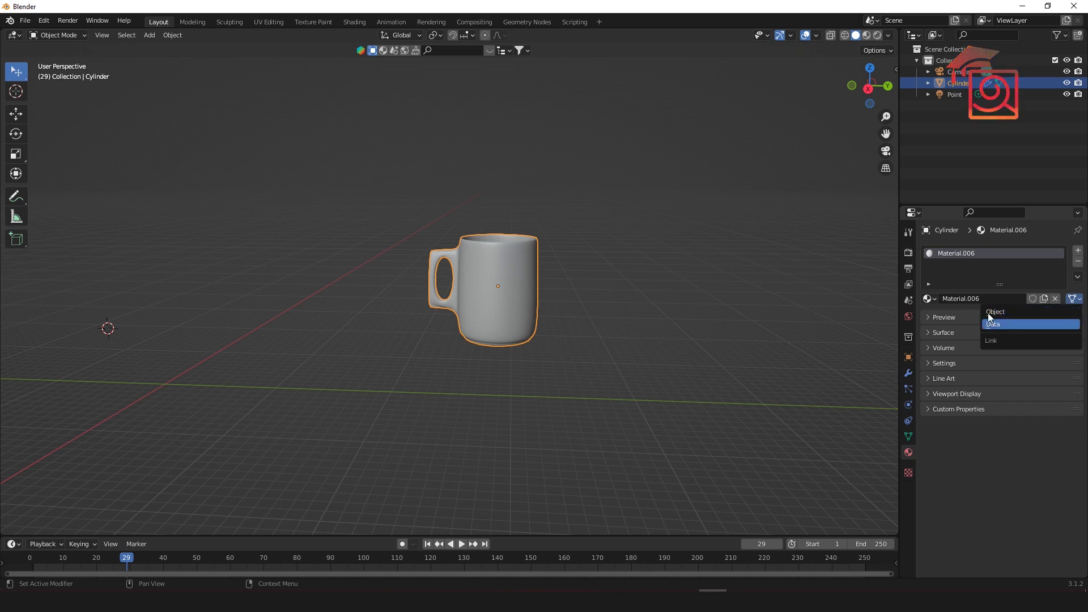
click(940, 298)
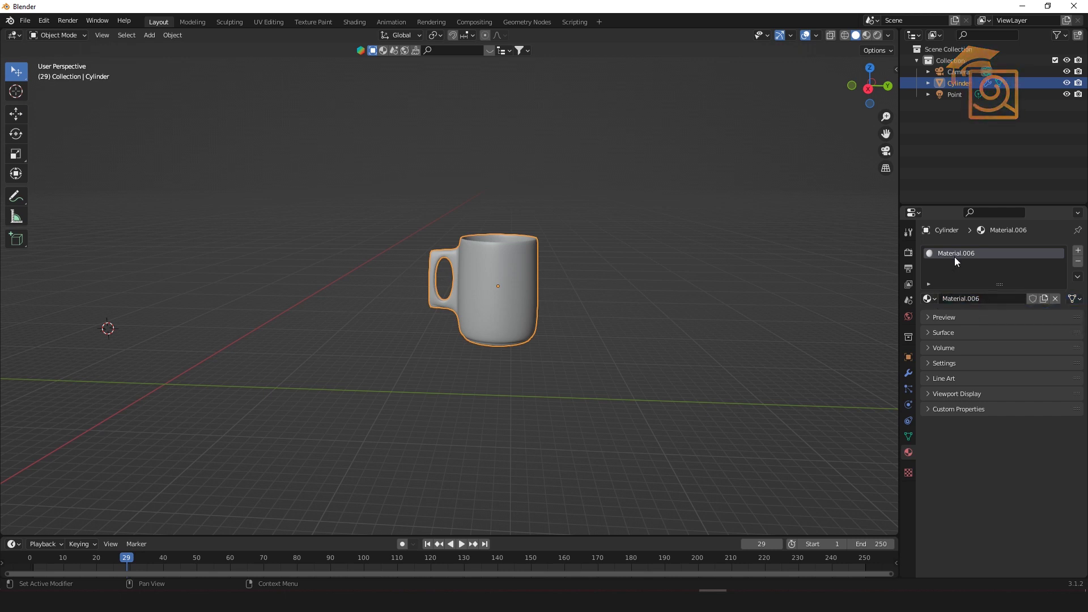
click(1078, 263)
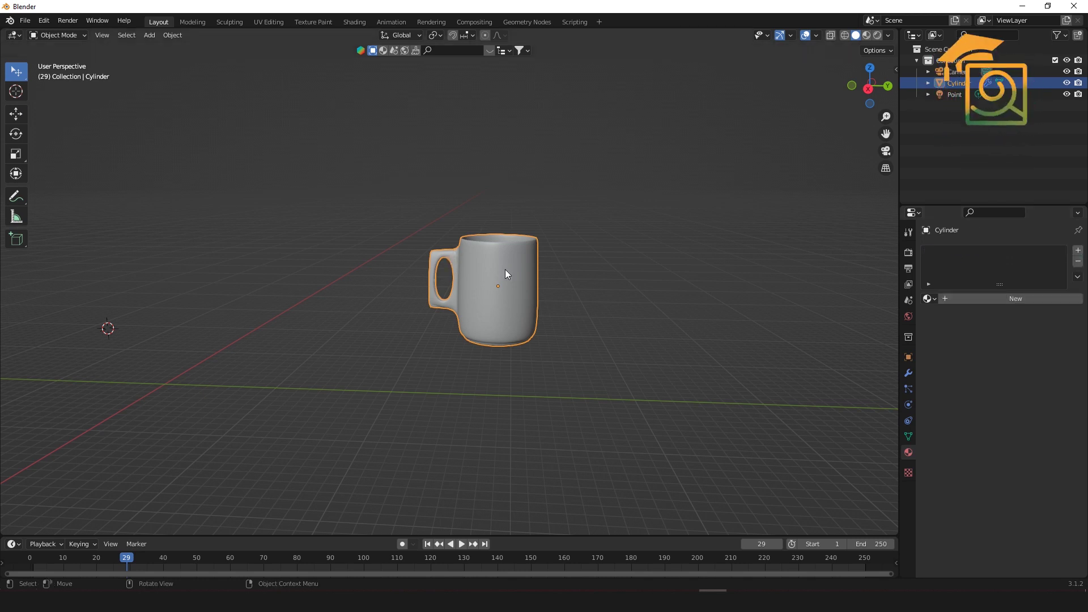
Switch to the Shading workspace and create a new material for the selected mug.
click(356, 22)
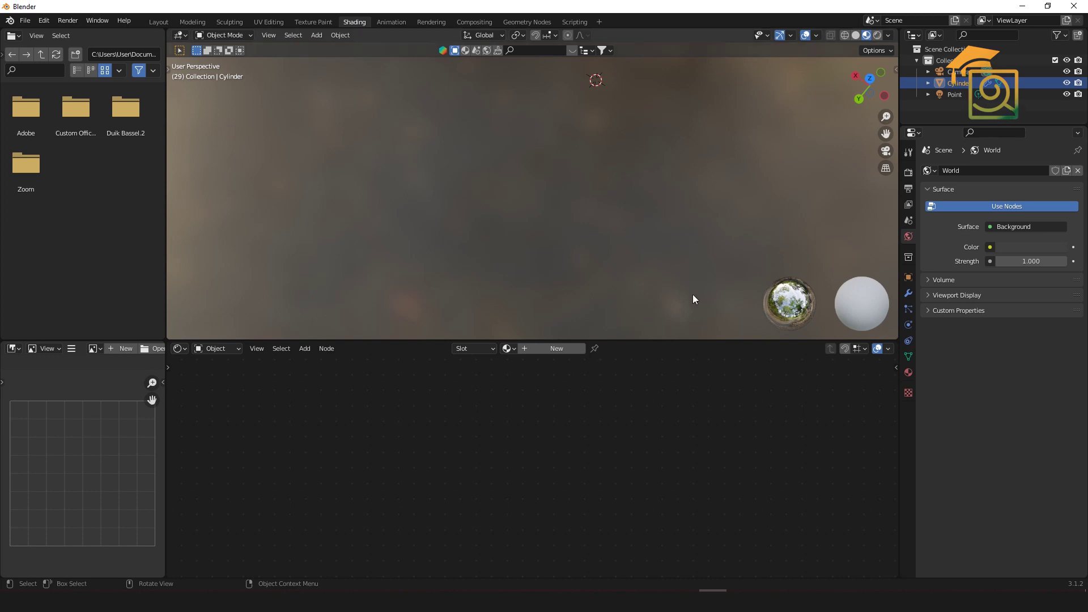
scroll(560, 249, down, 4)
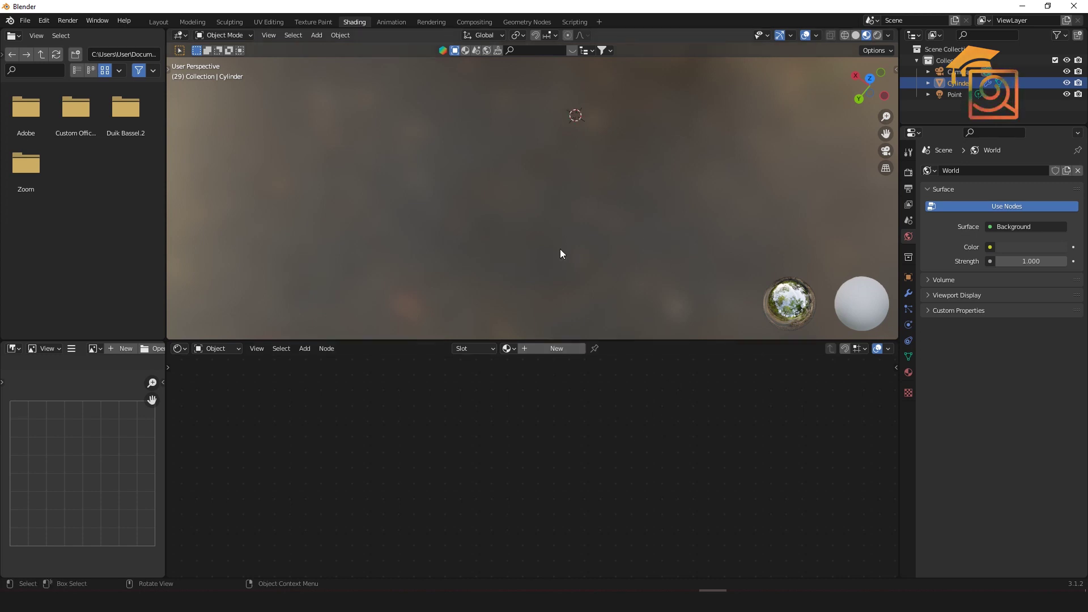
scroll(560, 253, up, 3)
scroll(576, 153, up, 2)
scroll(603, 240, down, 5)
scroll(546, 248, up, 3)
scroll(543, 288, up, 1)
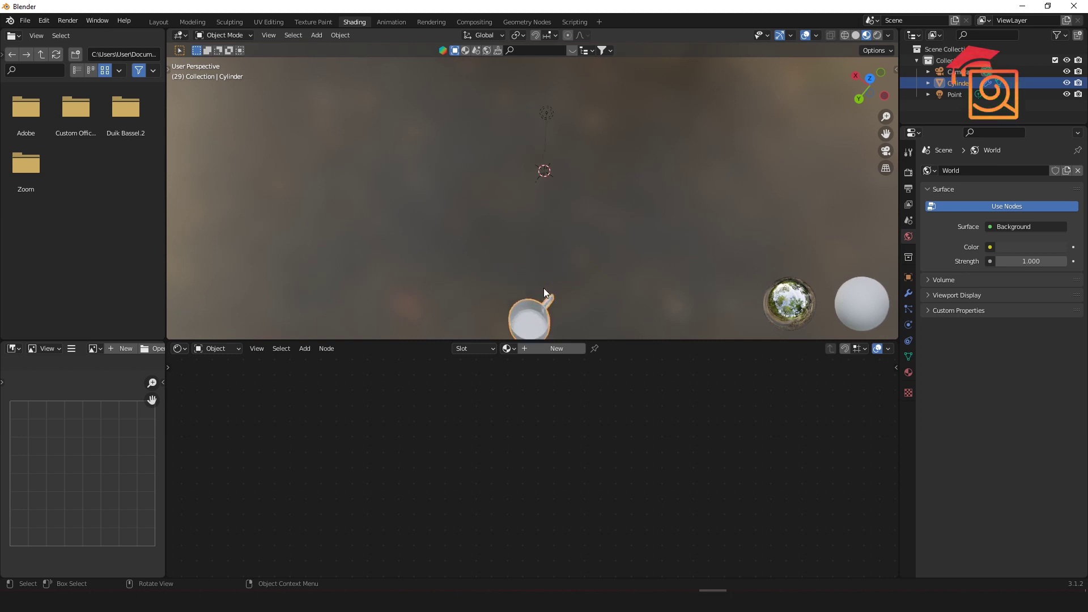
drag(885, 134, 911, 39)
middle_drag(601, 334, 613, 279)
click(526, 345)
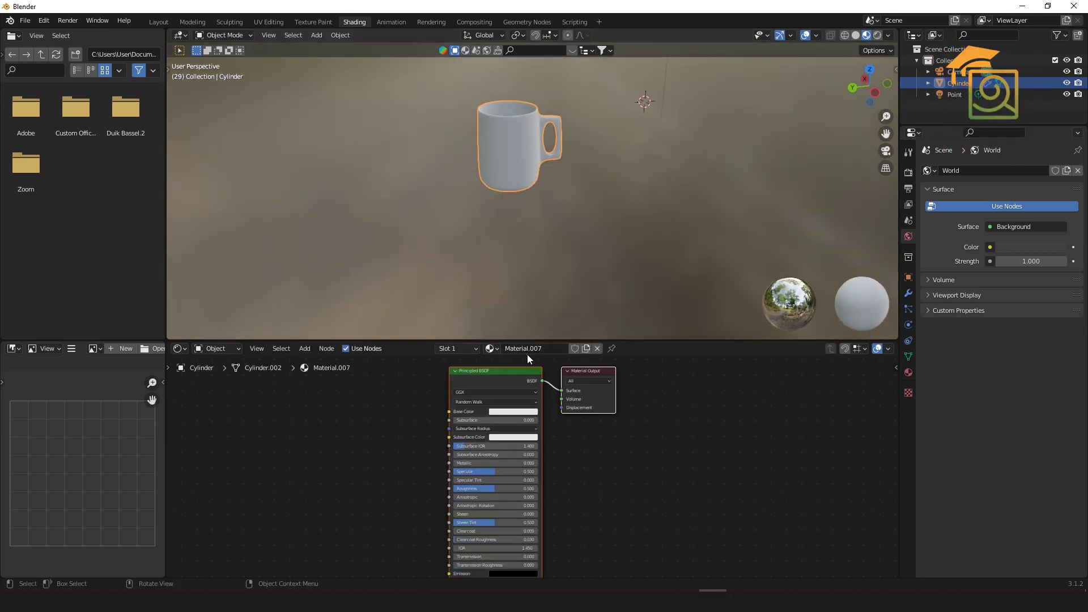
Switch to File Explorer's Desktop folder and preview the grey stone-pattern image.
mouse_move(631, 601)
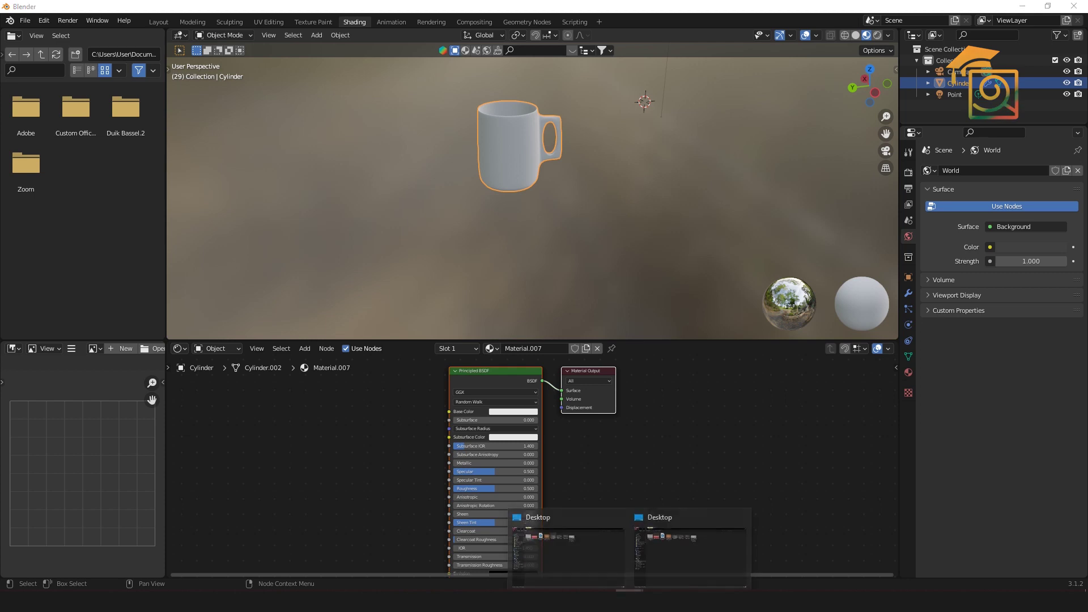
click(701, 561)
drag(570, 105, 617, 68)
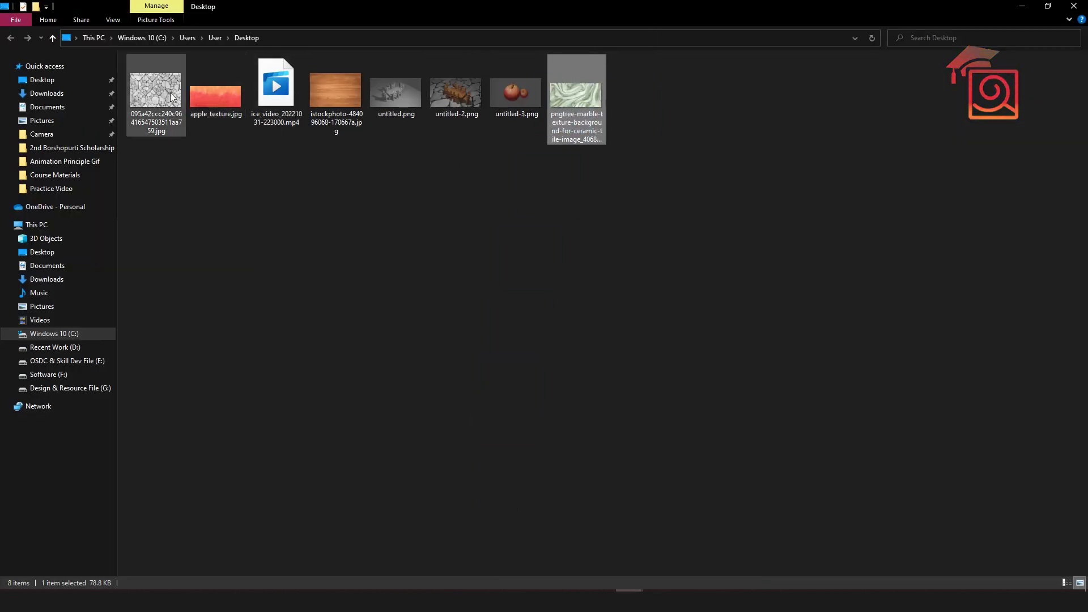
double_click(155, 91)
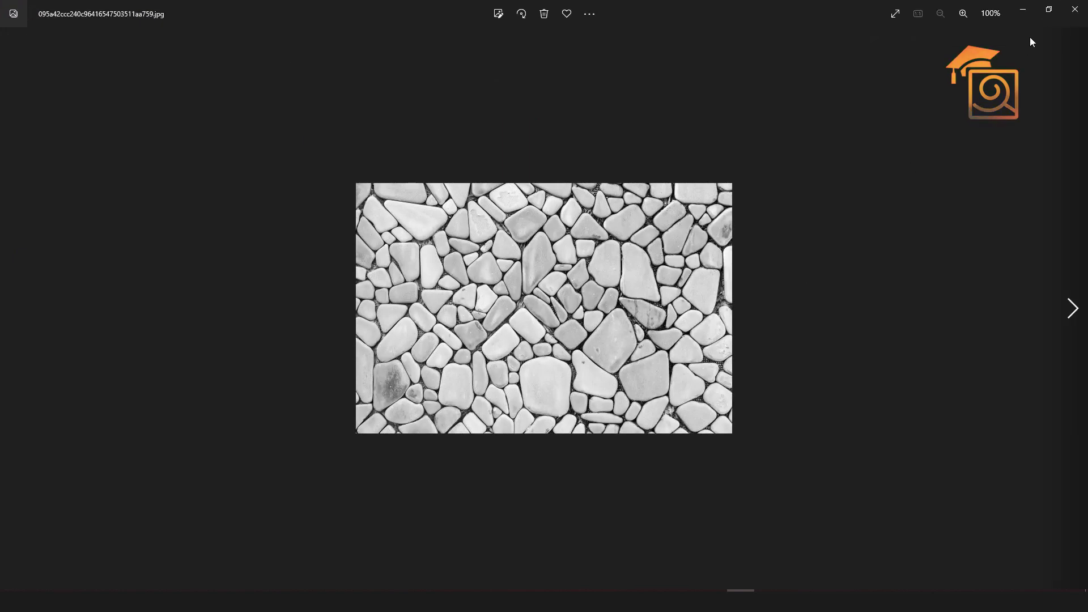
click(1075, 9)
Try the stone-pattern image as a texture node feeding the mug material's Base Color, and delete that node again.
drag(156, 91, 306, 403)
drag(375, 406, 450, 412)
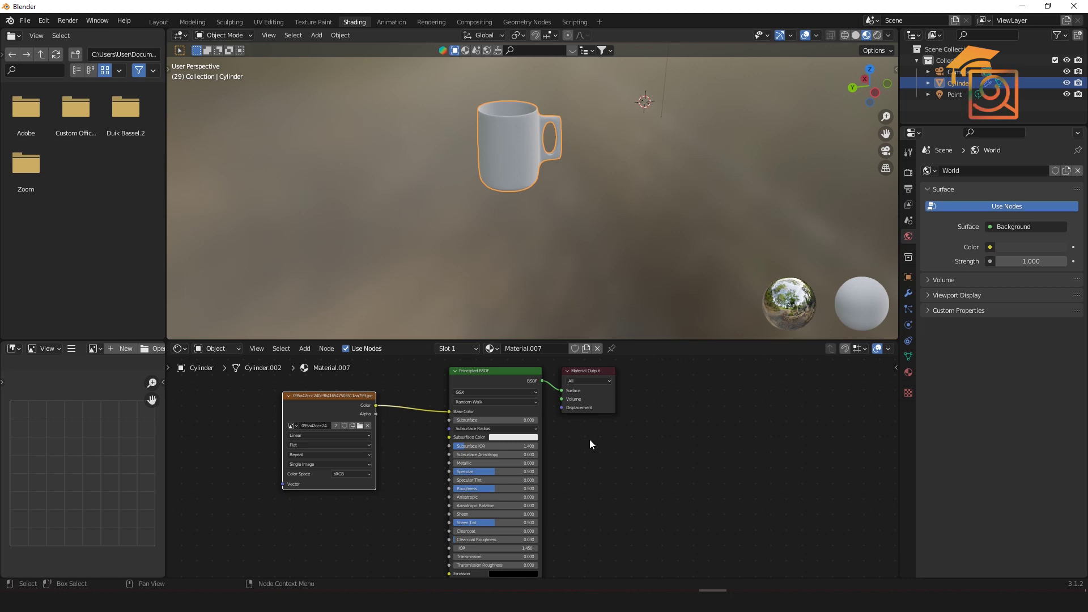
middle_drag(527, 176, 460, 158)
scroll(528, 123, up, 3)
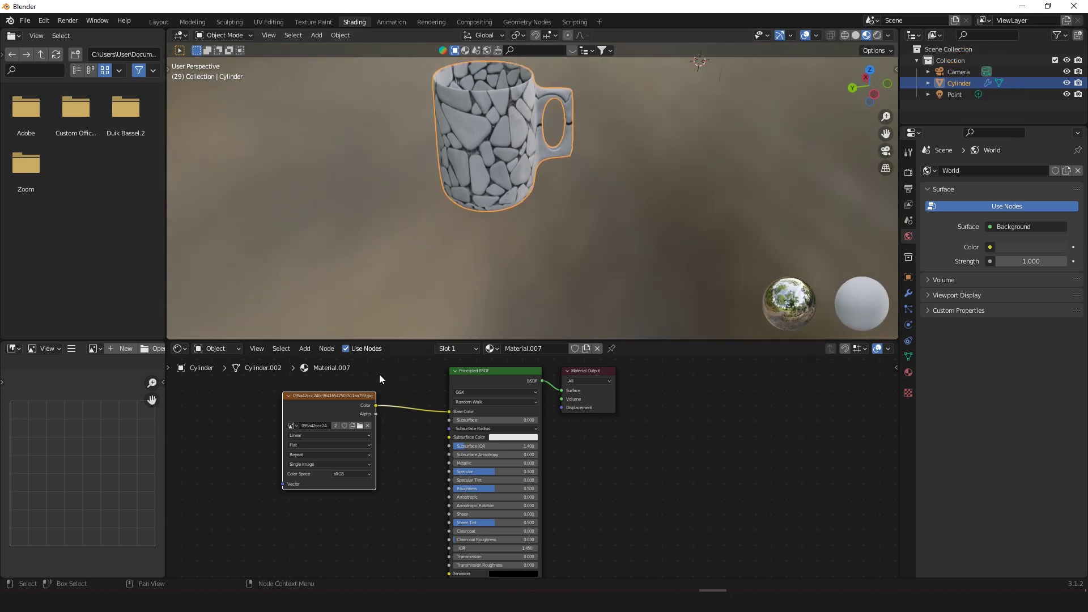
key(x)
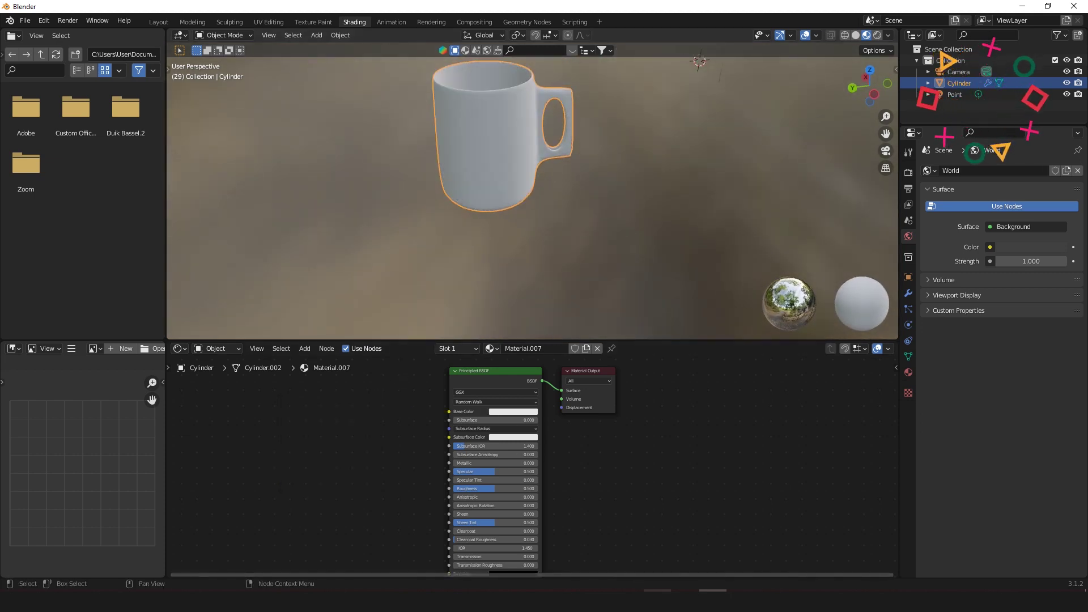
Bring the pngtree marble ceramic image from File Explorer into the mug's material as a texture node and connect its Color to Base Color.
click(669, 558)
drag(576, 98, 642, 556)
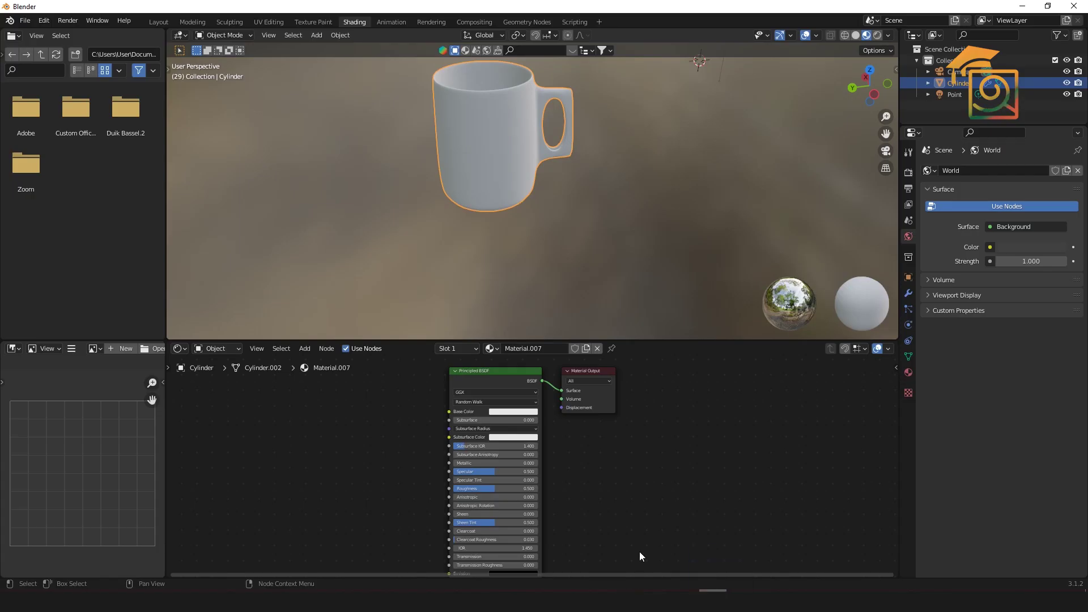
drag(410, 474, 450, 412)
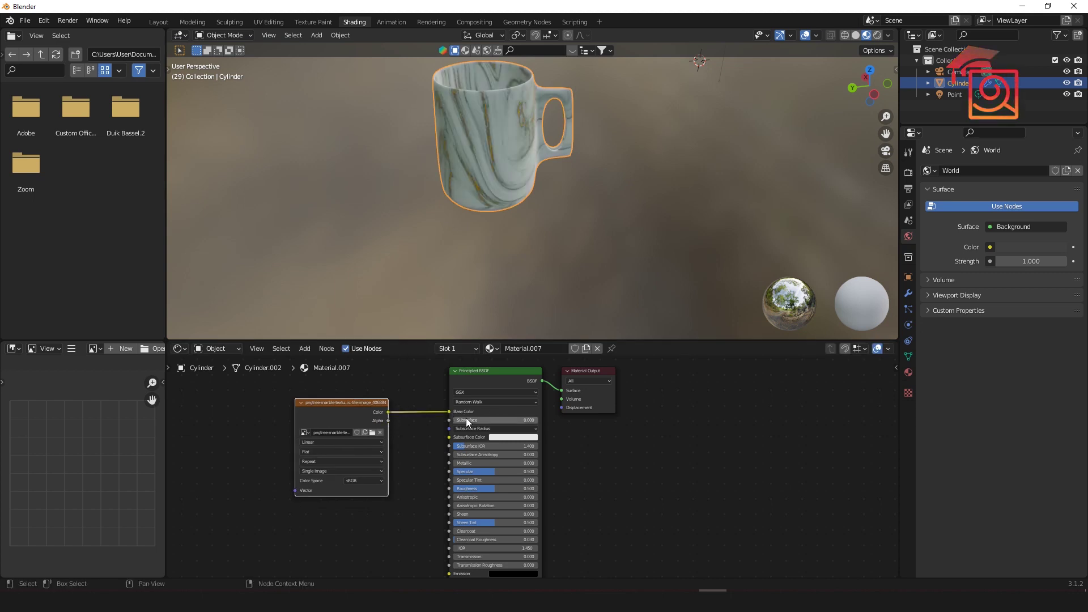
middle_drag(497, 270, 645, 243)
middle_drag(646, 148, 426, 137)
Return to the Layout workspace and show the mug in Rendered viewport shading.
click(159, 22)
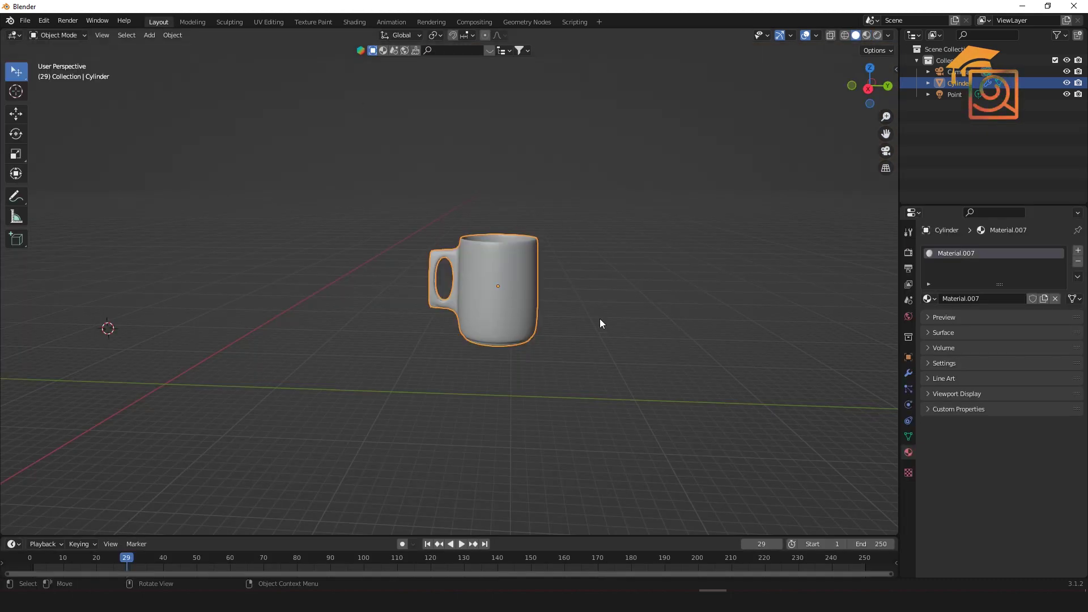
click(877, 35)
mouse_move(658, 317)
middle_down()
mouse_move(629, 331)
mouse_move(331, 370)
mouse_move(411, 361)
mouse_move(406, 351)
middle_up()
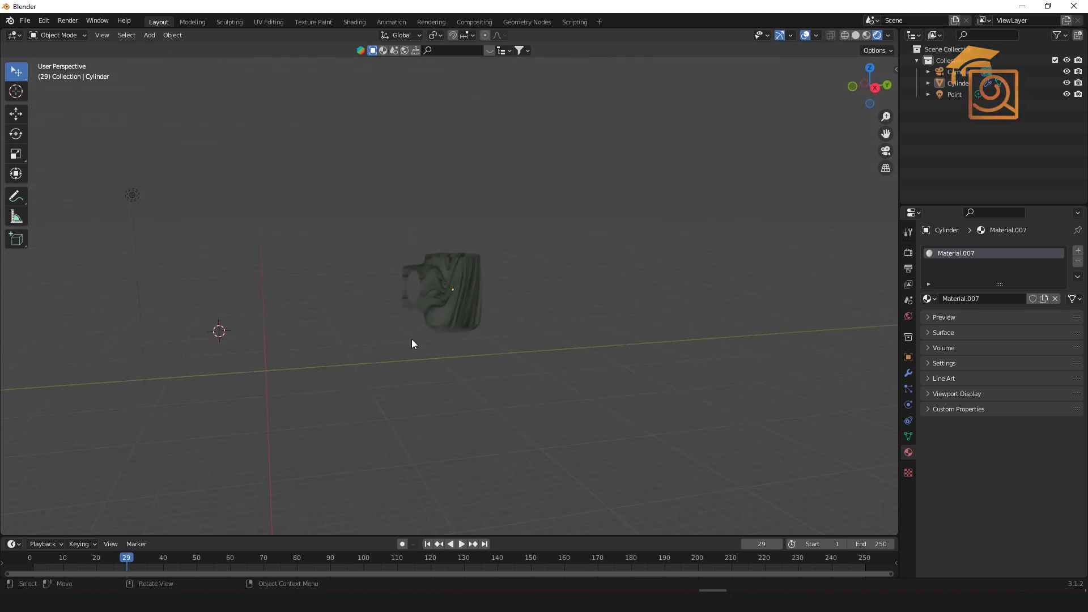
In top view, move the mug about 20 m along X and -30 m along Y to the world origin.
key(KP_7)
click(377, 267)
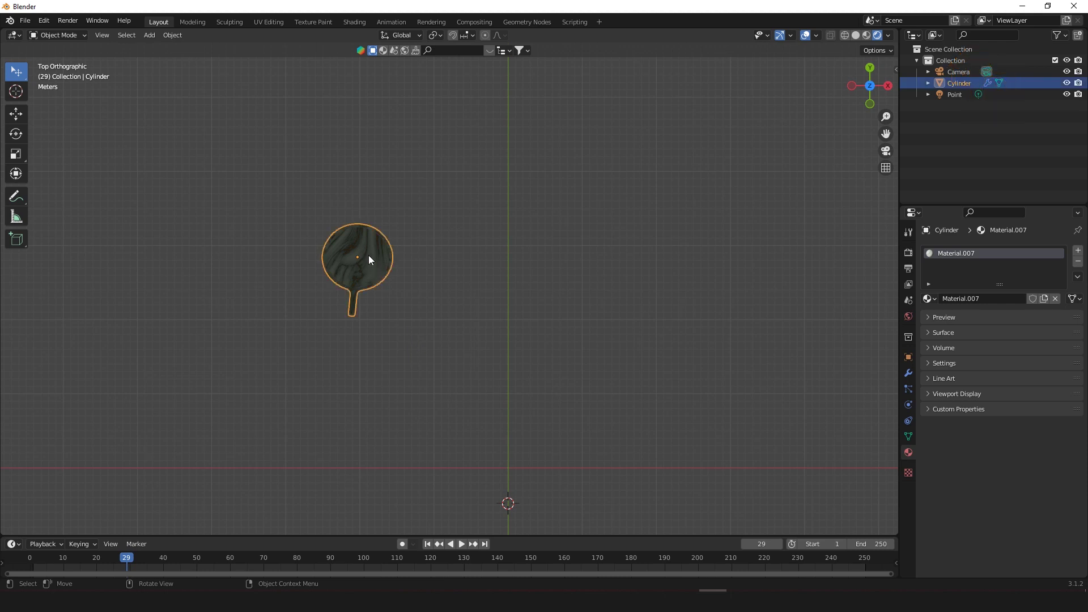
key(g)
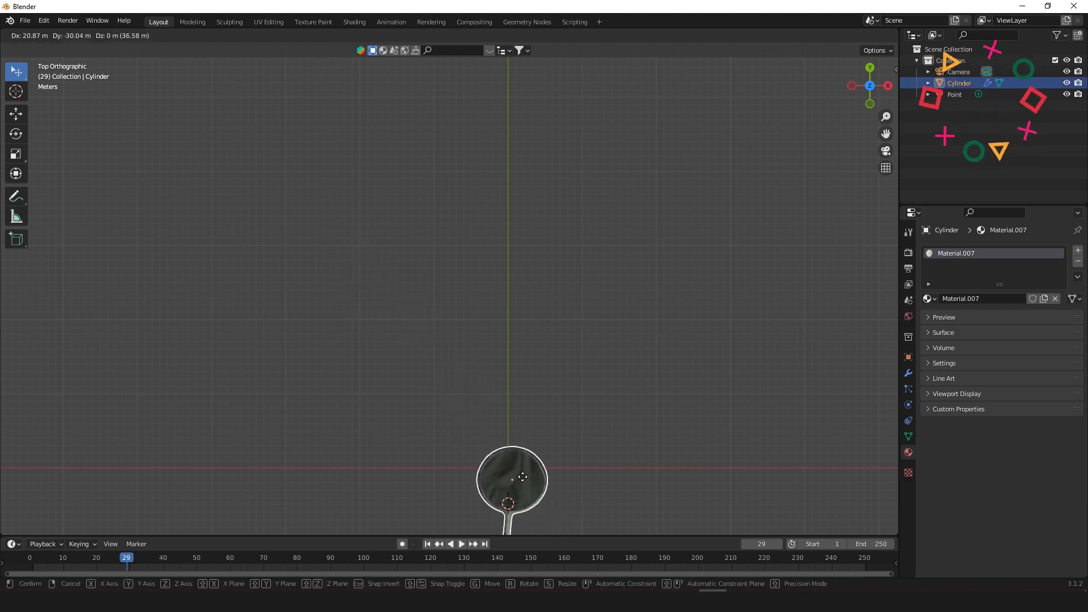
click(520, 473)
Move the point light about -10 m in X, 9 m in Y and 8 m in Z above the mug, and change its type to Area.
middle_drag(638, 489, 707, 389)
click(772, 219)
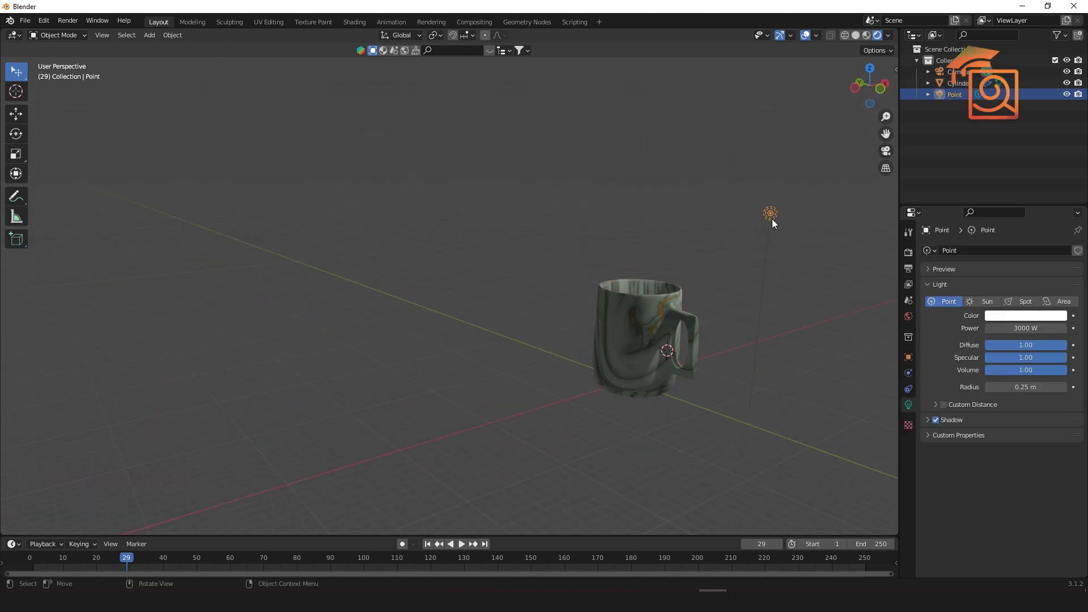
key(s)
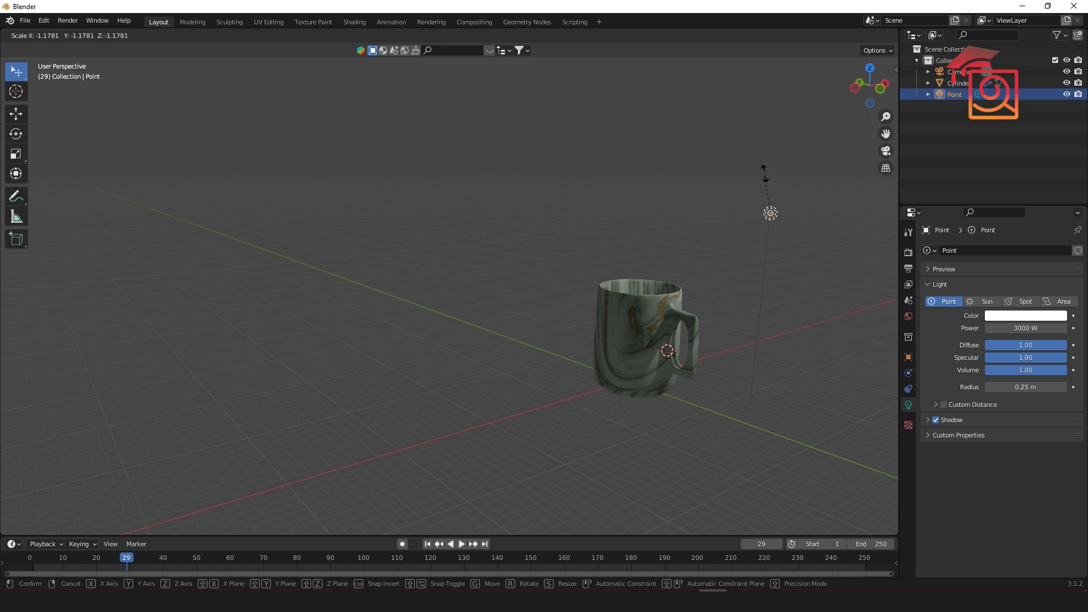
key(g)
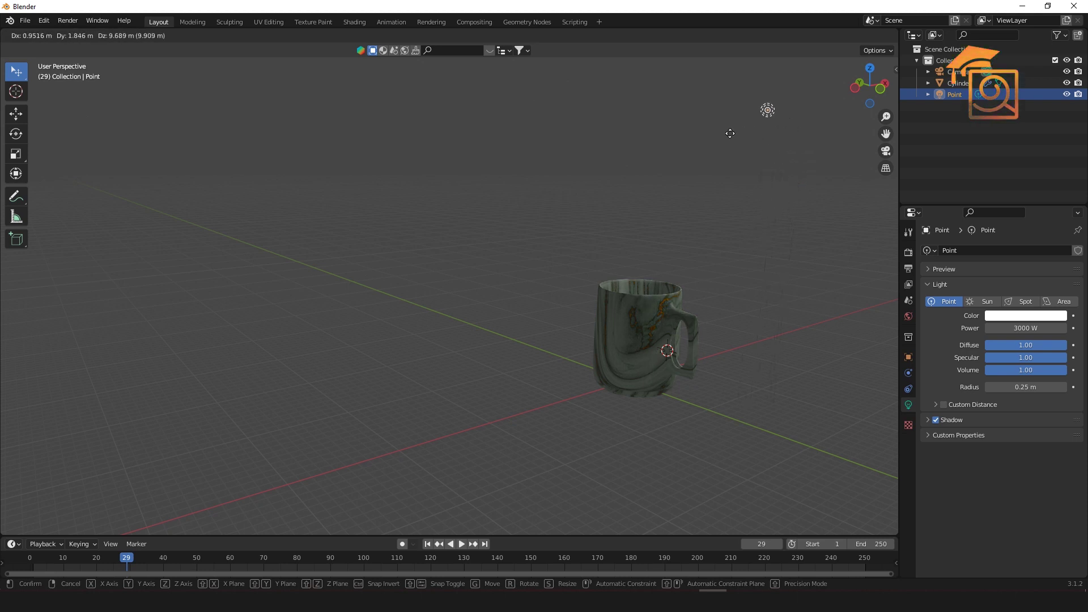
click(610, 151)
click(1059, 302)
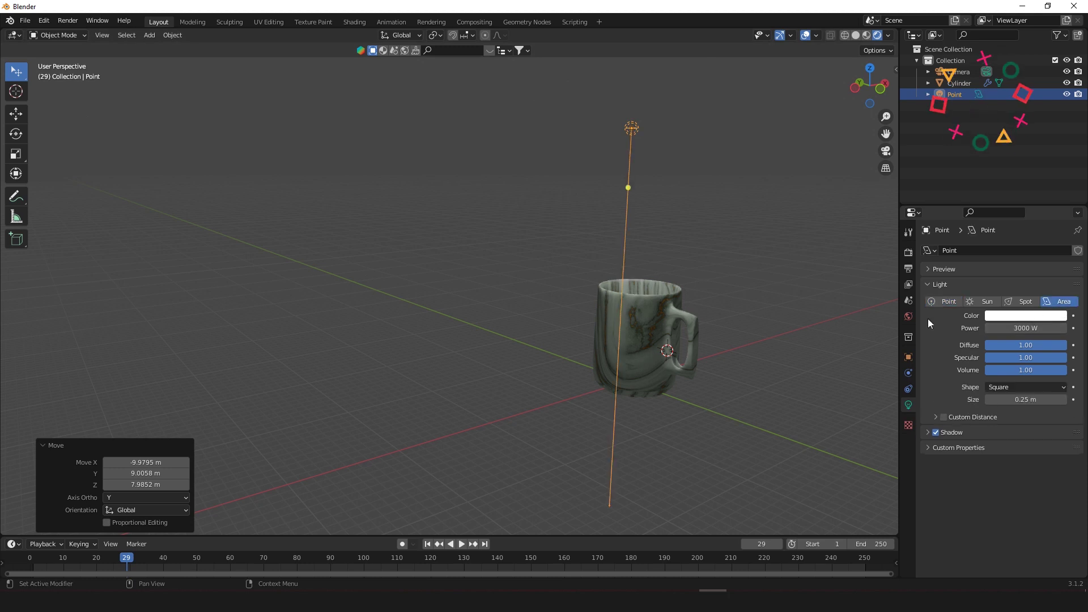
Shift the area light about 2.5 m along X and 1.3 m upward over the mug.
middle_drag(838, 402, 798, 411)
click(515, 146)
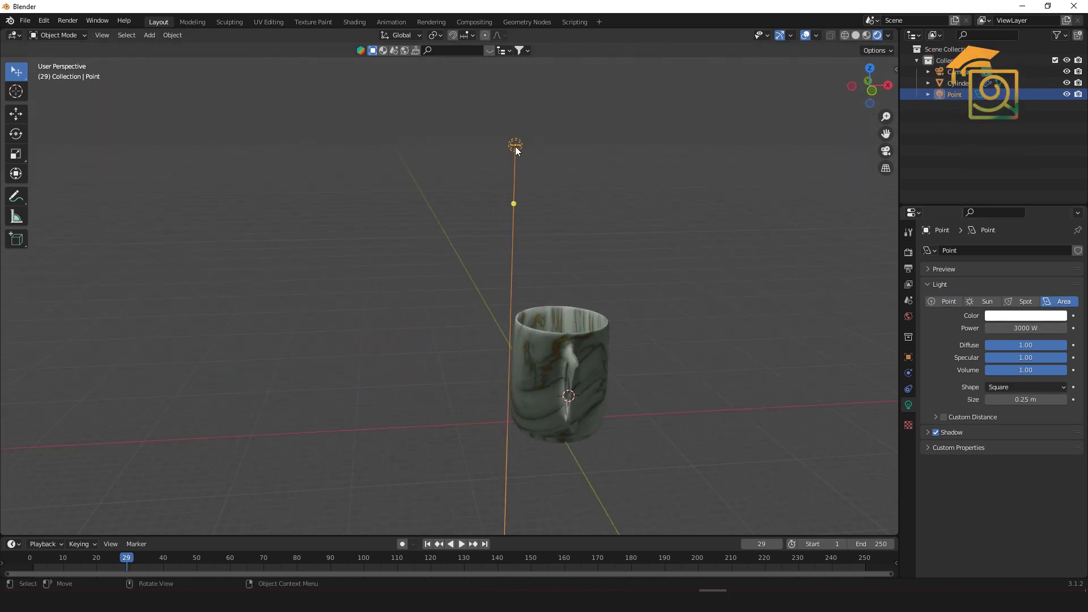
drag(515, 146, 544, 130)
Look through the camera and adjust its framing so the whole mug sits in the centre of the frame.
scroll(629, 340, down, 3)
middle_drag(647, 342, 608, 351)
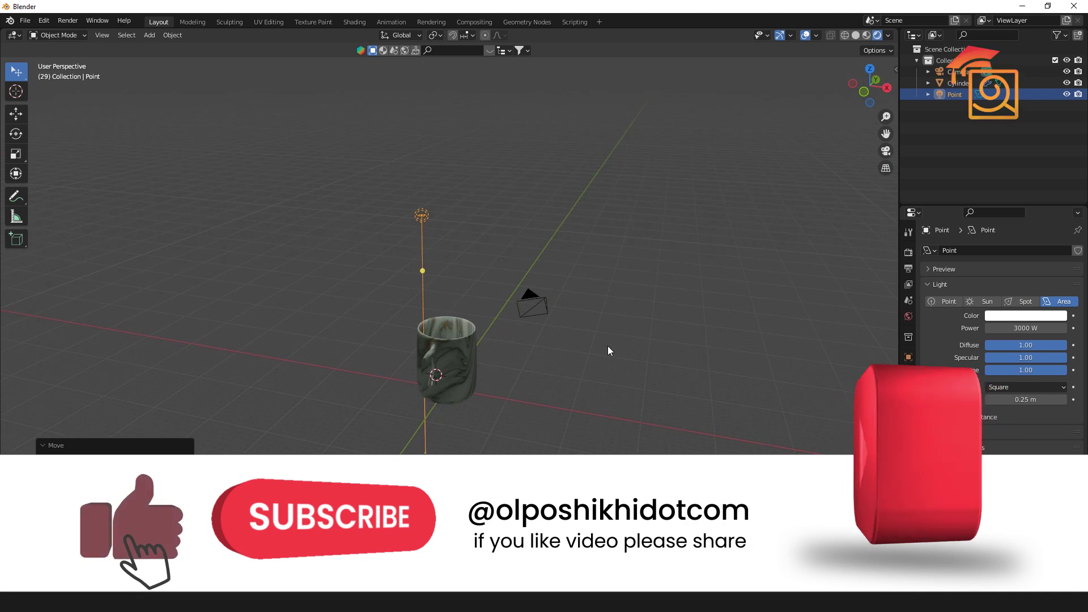
key(KP_0)
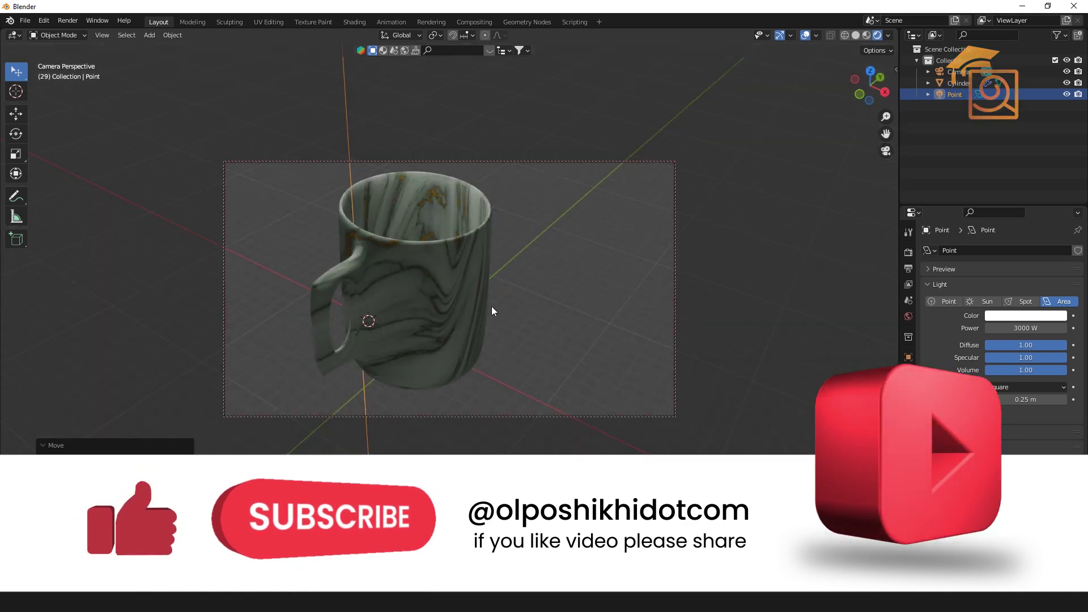
scroll(473, 287, down, 4)
mouse_move(487, 299)
middle_down()
mouse_move(510, 315)
mouse_move(484, 318)
mouse_move(598, 304)
mouse_move(506, 307)
middle_up()
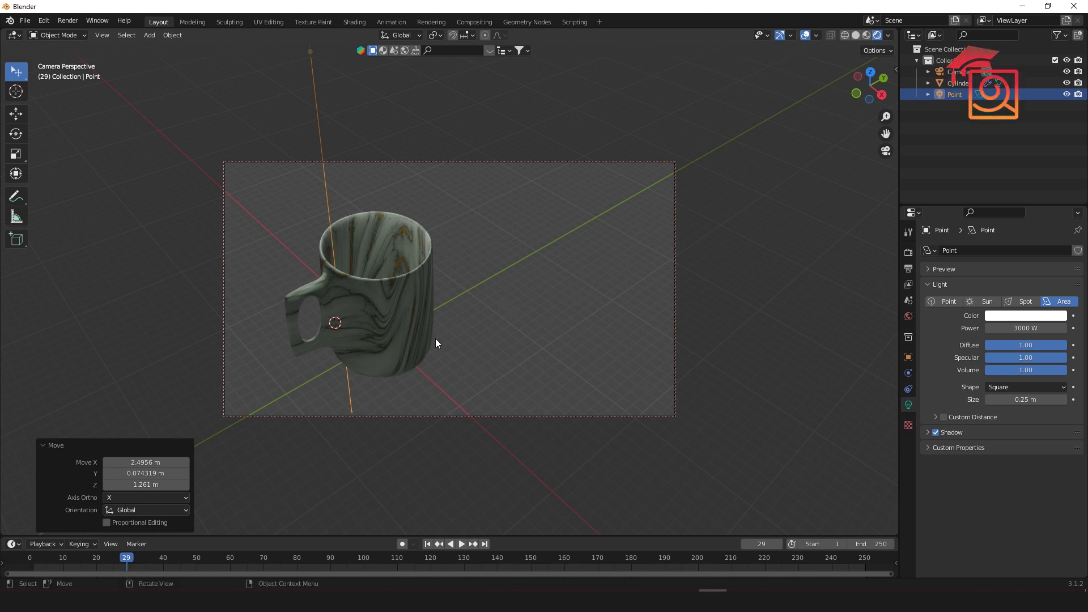
drag(886, 134, 953, 137)
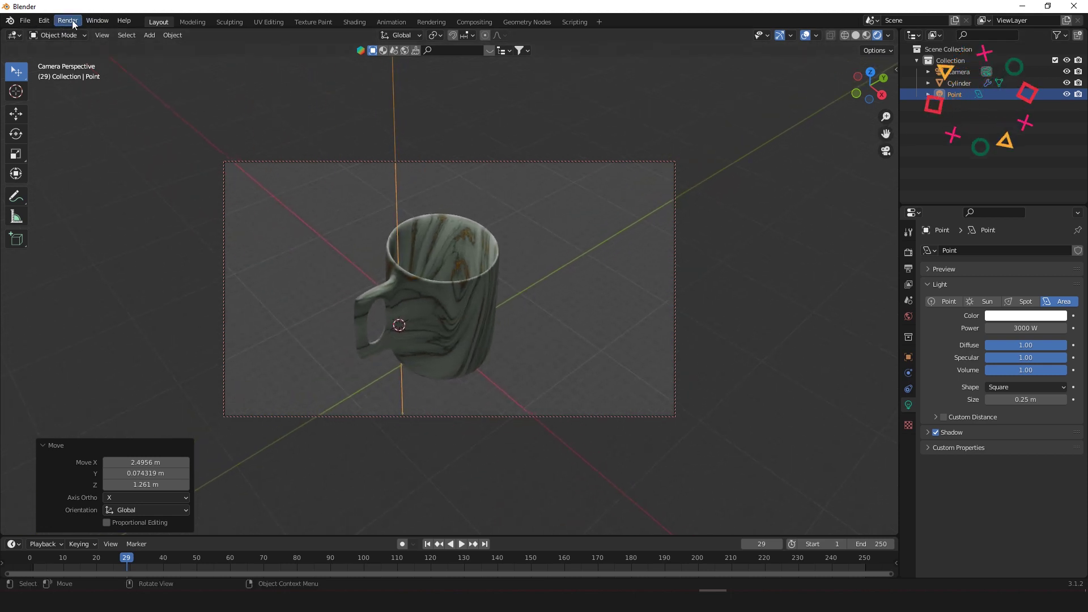
Render the camera view as an image and save it on the Desktop as untitled-4.png.
click(72, 20)
click(79, 29)
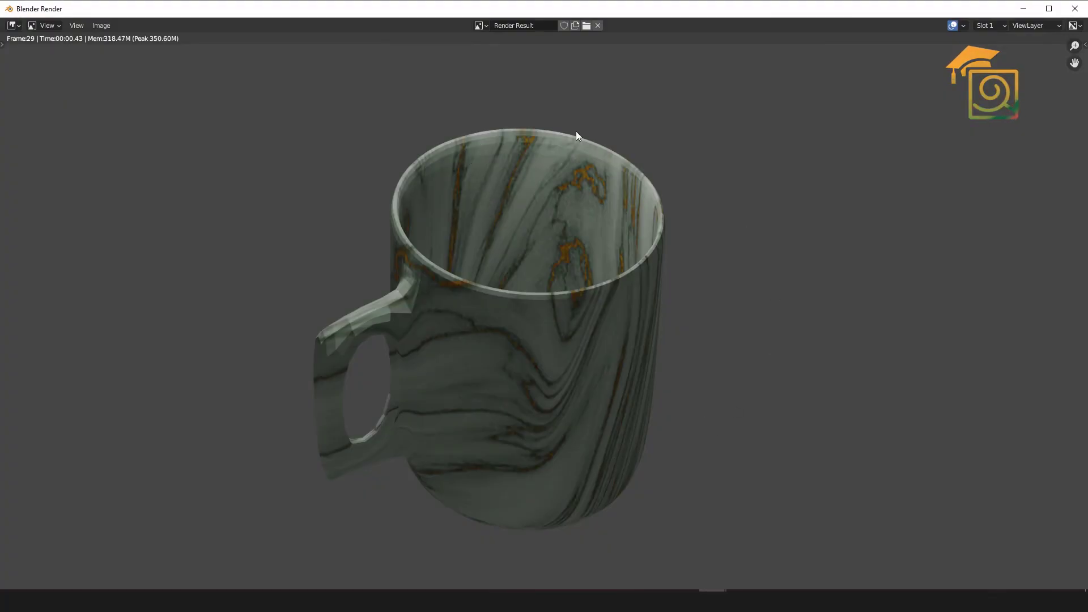
click(106, 27)
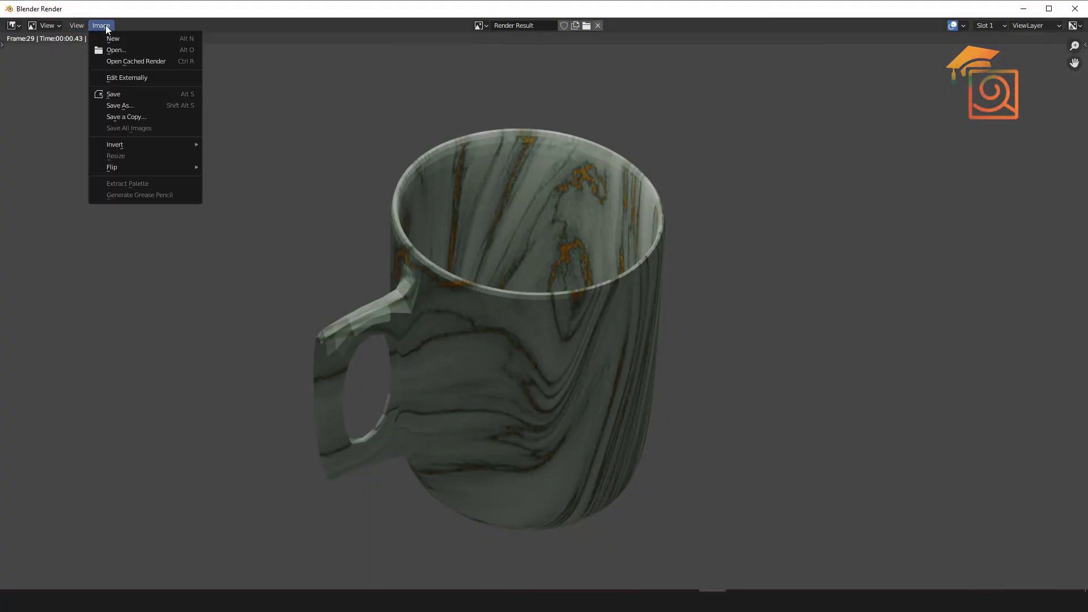
click(138, 106)
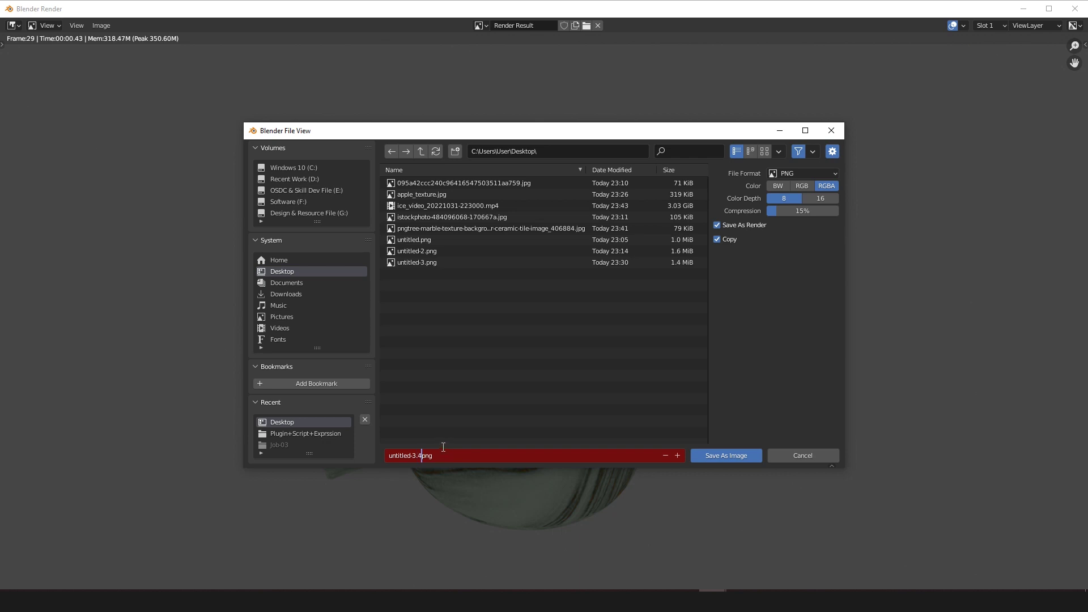
key(BackSpace)
text(4)
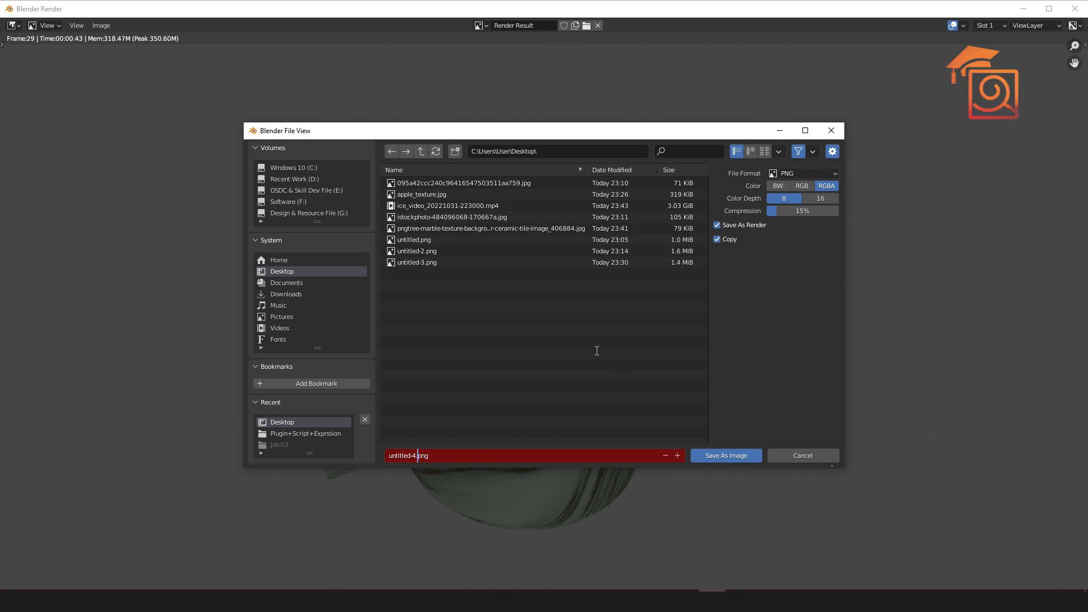
key(Return)
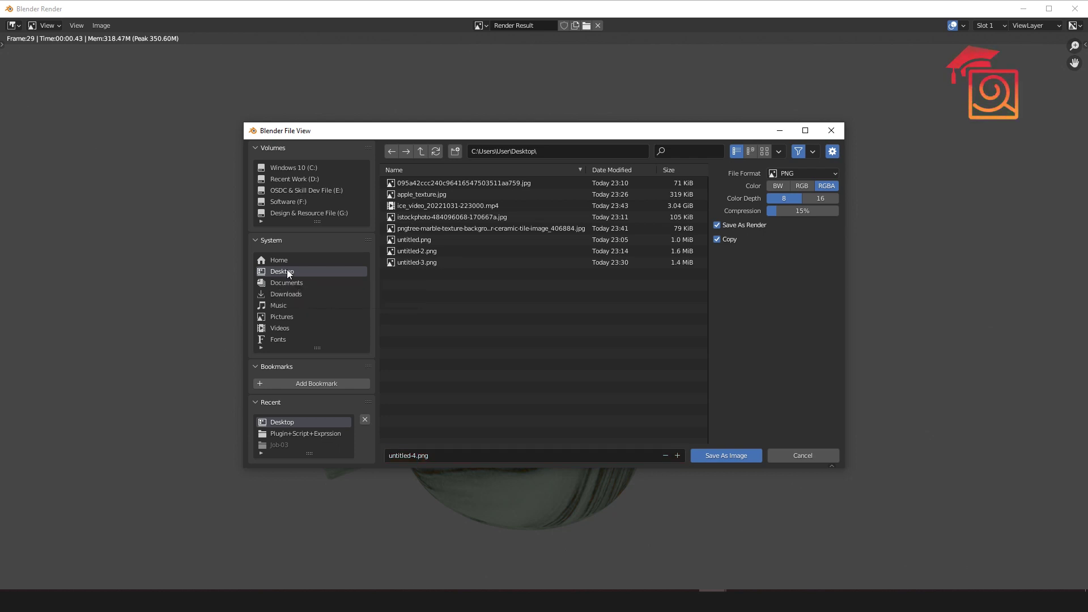
click(720, 456)
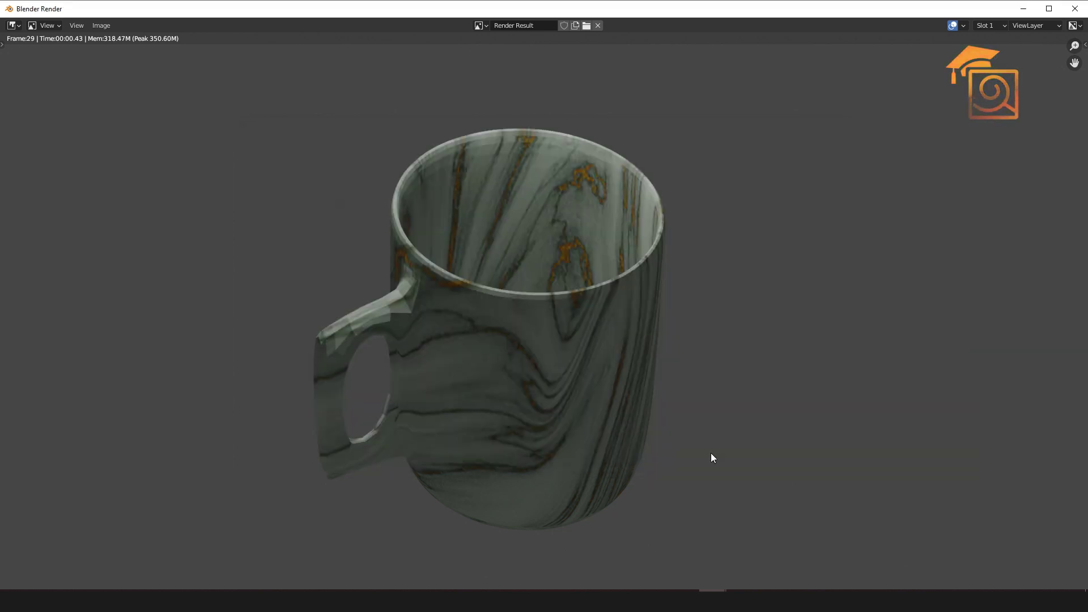